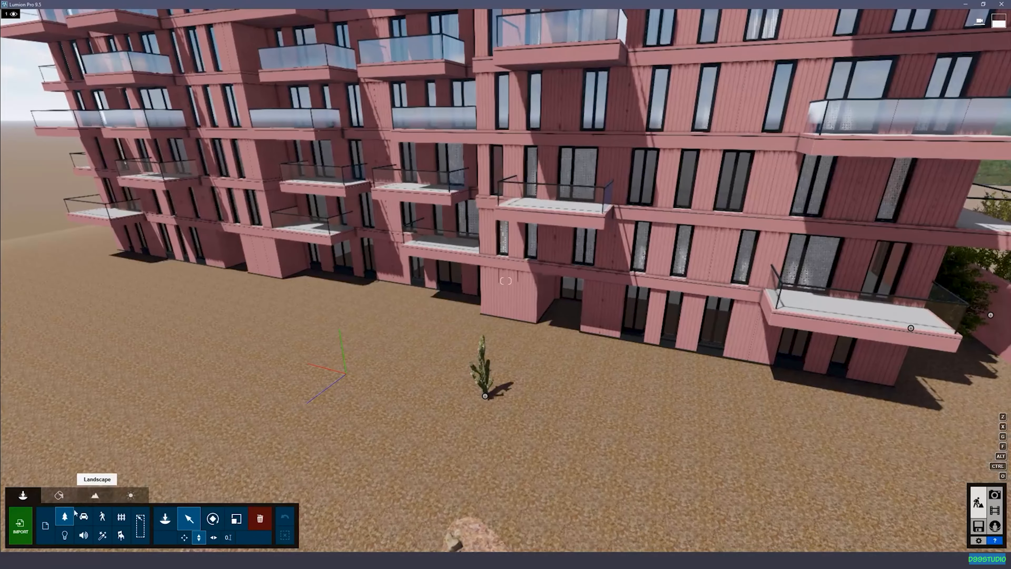
- Place a TurkeyOak M tree from the favorite nature objects on the ground in front of the building, near the cliff
{"action": "left_click", "coordinate": [65, 517]}
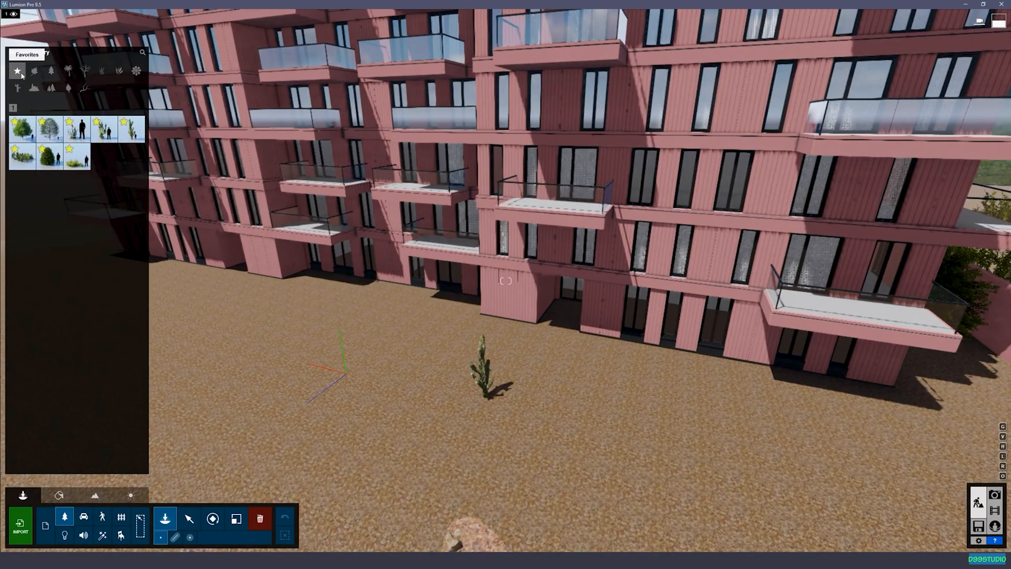
{"action": "mouse_move", "coordinate": [21, 135]}
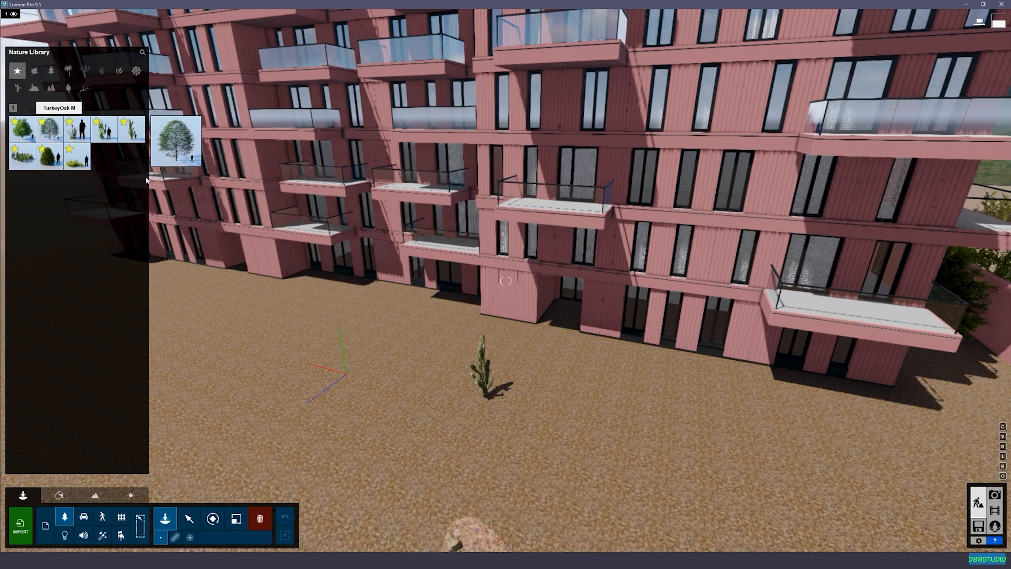
{"action": "left_click", "coordinate": [320, 406]}
{"action": "key", "text": "s"}
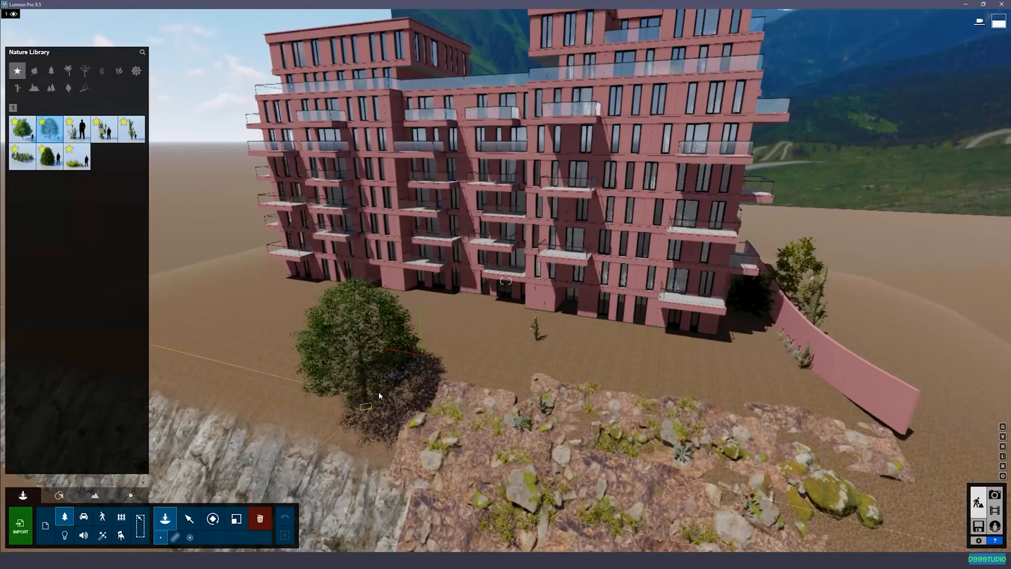
{"action": "left_click", "coordinate": [378, 391]}
{"action": "key", "text": "Escape"}
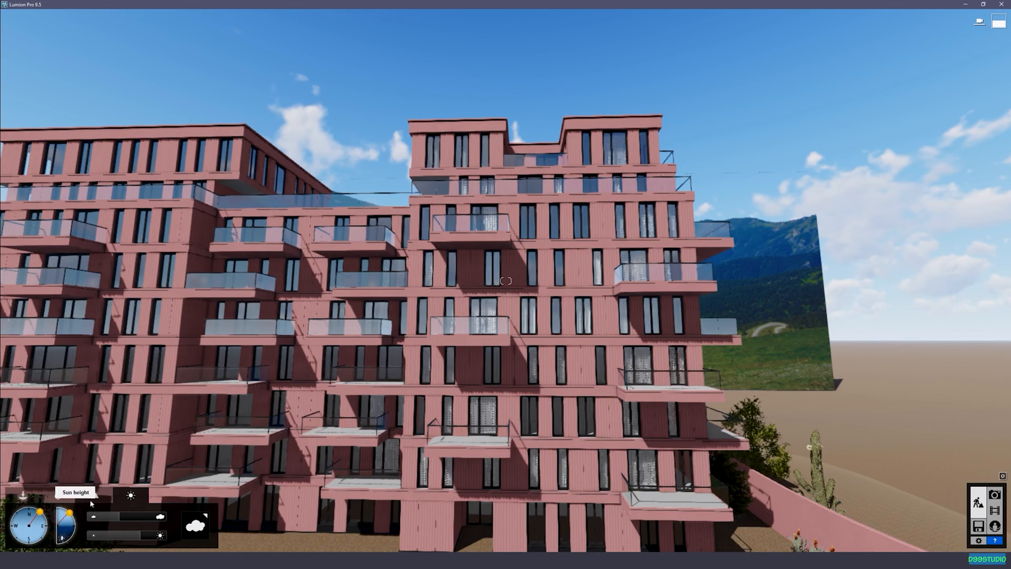
- Turn the sun direction to about north and fine-tune the sun height, checking the facade lighting in photo 2
{"action": "mouse_move", "coordinate": [46, 502]}
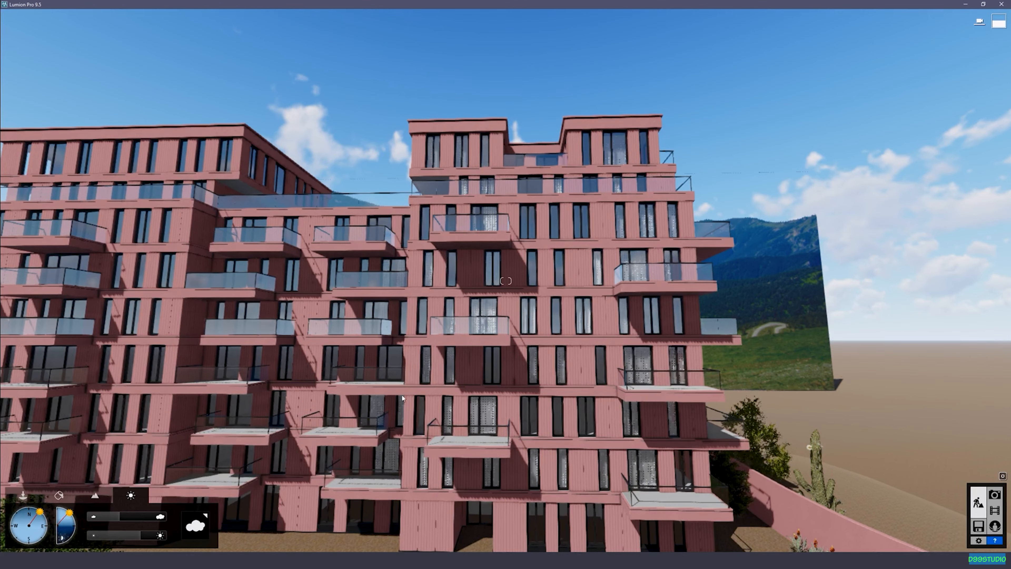
{"action": "left_click_drag", "start_coordinate": [40, 511], "coordinate": [37, 509]}
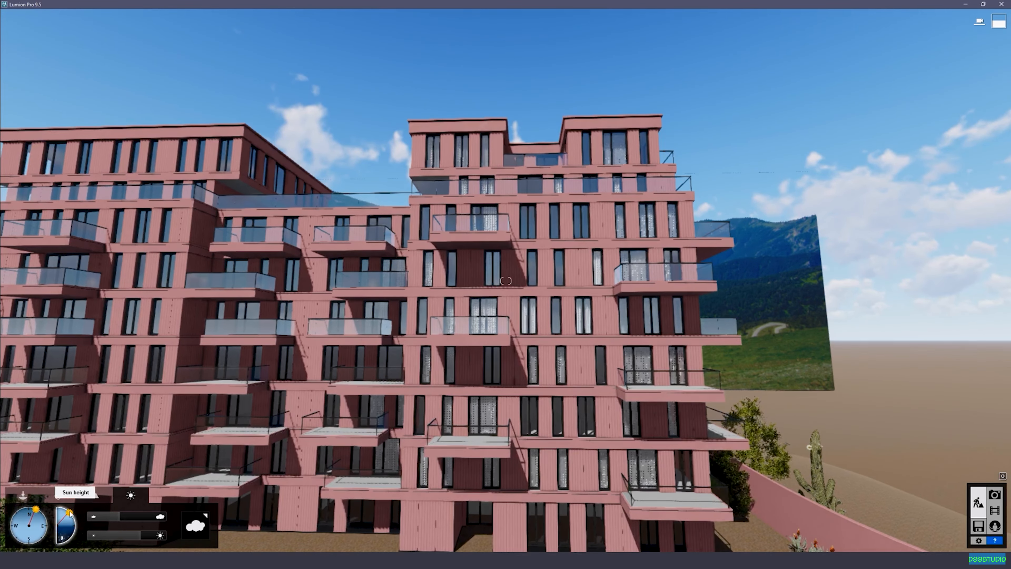
{"action": "left_click", "coordinate": [995, 494]}
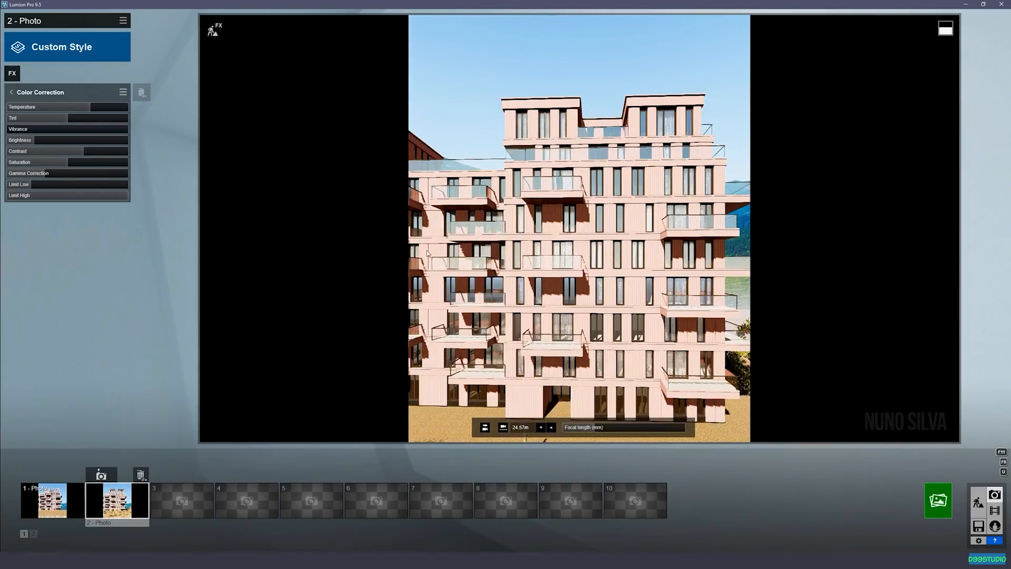
{"action": "left_click", "coordinate": [214, 30]}
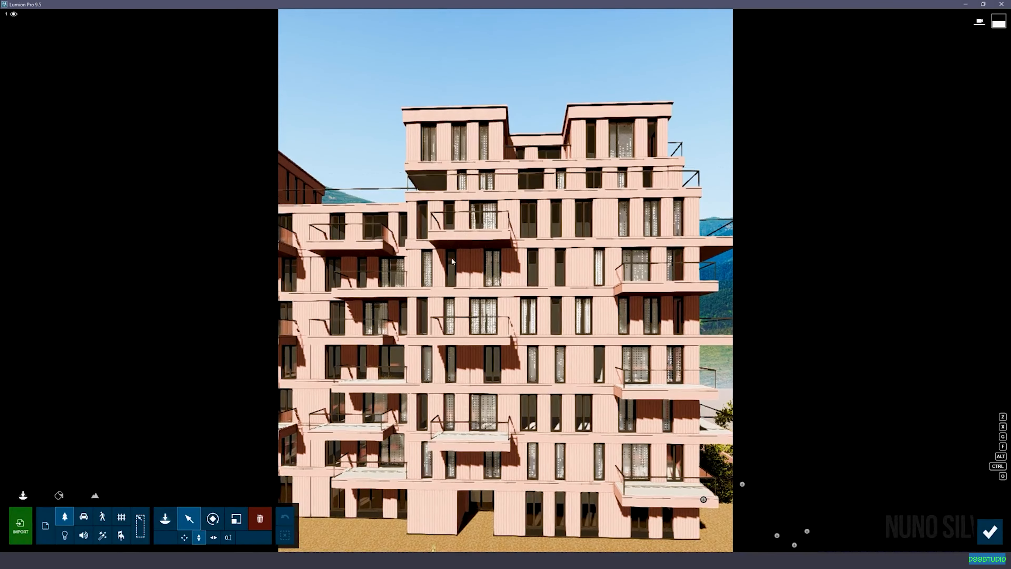
{"action": "left_click", "coordinate": [995, 494]}
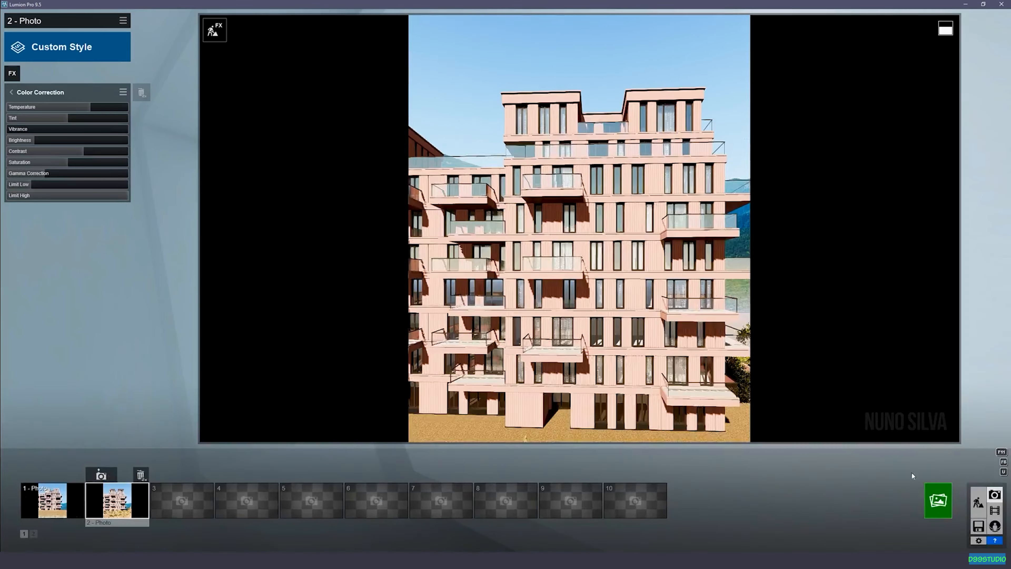
{"action": "left_click", "coordinate": [978, 502]}
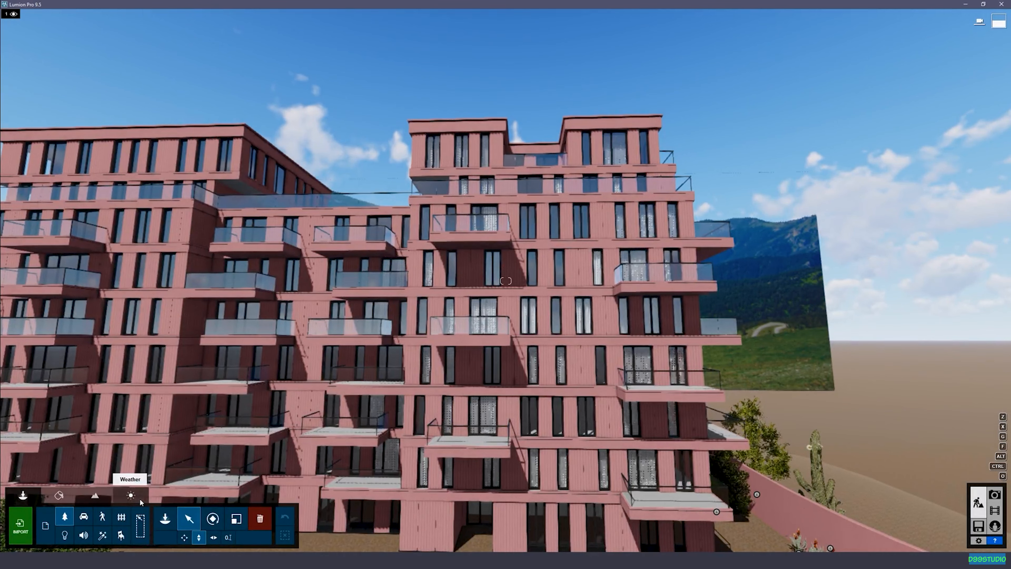
{"action": "left_click", "coordinate": [133, 496]}
{"action": "left_click_drag", "start_coordinate": [75, 515], "coordinate": [73, 519]}
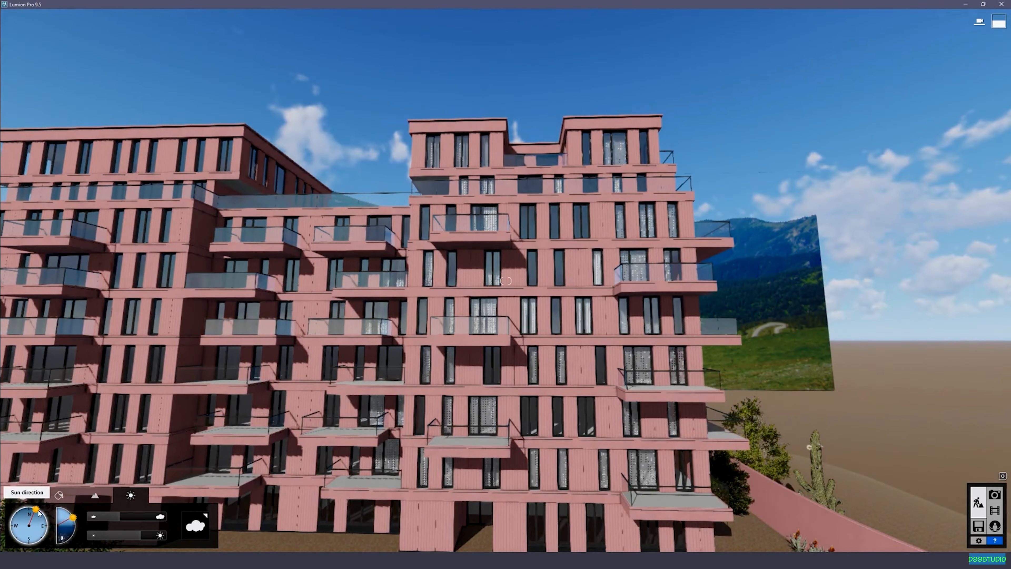
{"action": "left_click_drag", "start_coordinate": [37, 510], "coordinate": [33, 509]}
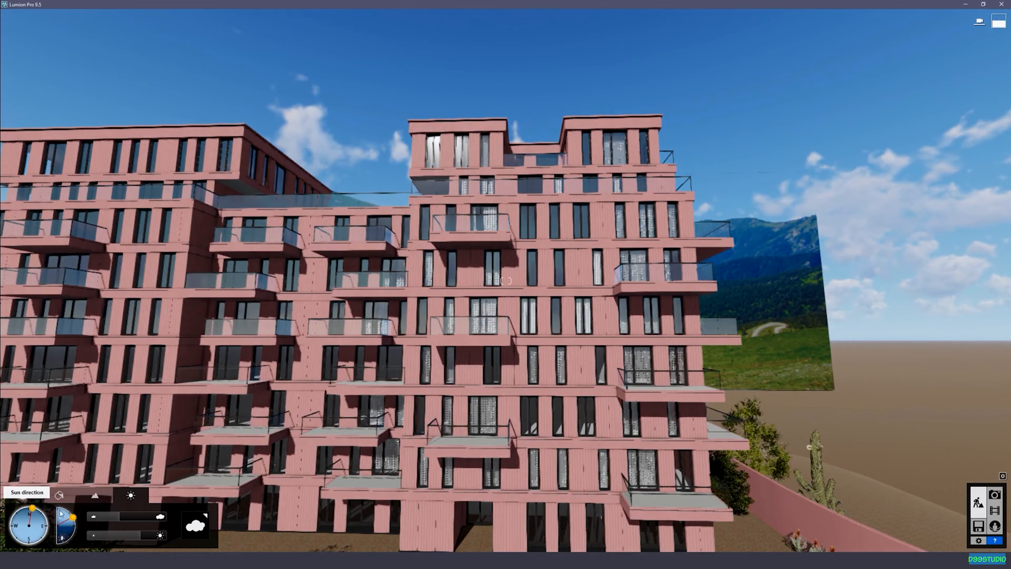
{"action": "left_click_drag", "start_coordinate": [73, 518], "coordinate": [71, 515]}
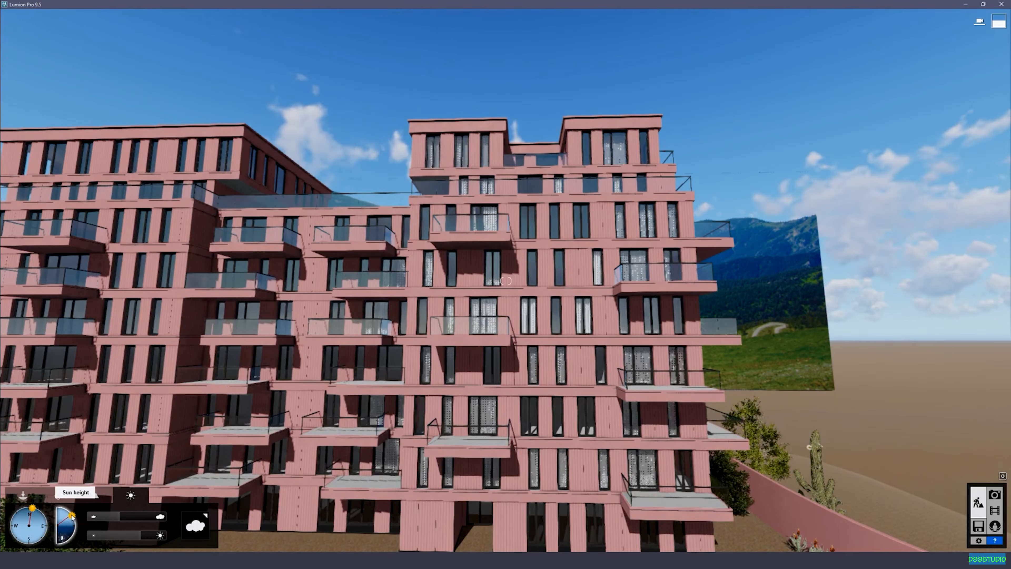
- Set the green selection hue of the placed oak tree to 0.4 and scale the tree up
{"action": "key", "text": "s"}
{"action": "right_click_drag", "start_coordinate": [506, 281], "coordinate": [444, 356]}
{"action": "key", "text": "w"}
{"action": "key", "text": "s"}
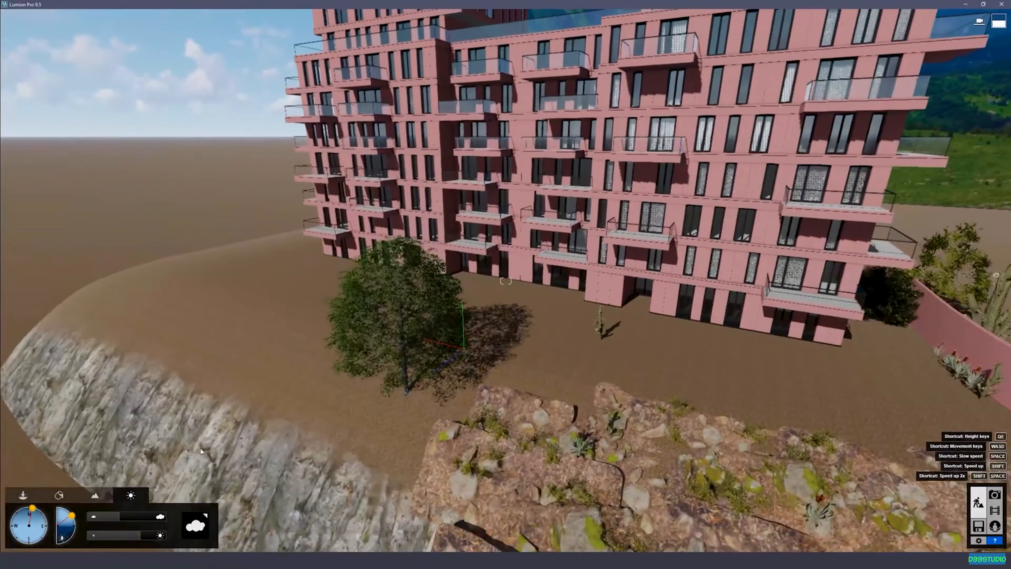
{"action": "left_click", "coordinate": [22, 495]}
{"action": "left_click", "coordinate": [405, 393]}
{"action": "right_click_drag", "start_coordinate": [669, 267], "coordinate": [682, 261]}
{"action": "left_click", "coordinate": [237, 518]}
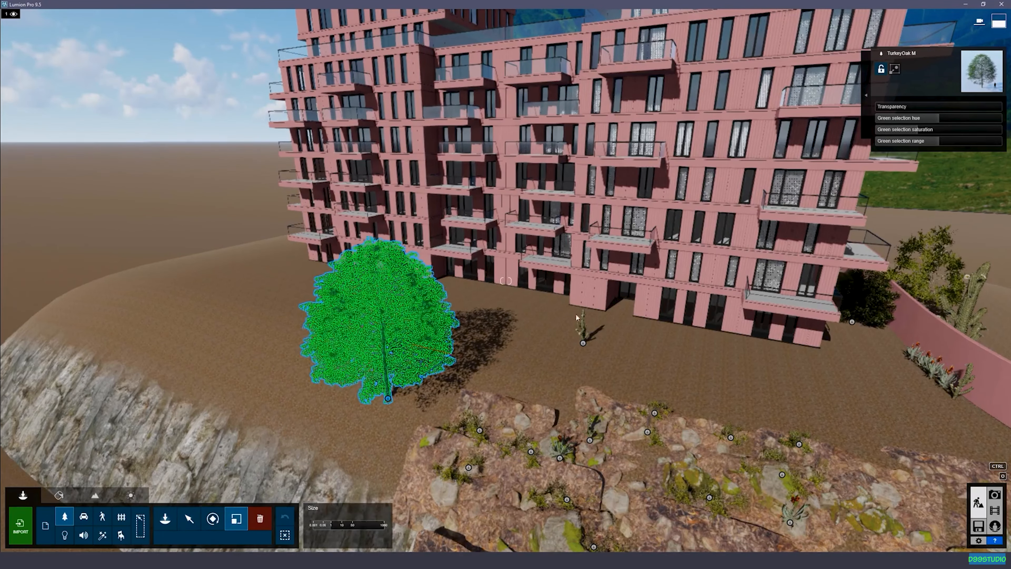
{"action": "left_click_drag", "start_coordinate": [940, 119], "coordinate": [948, 119]}
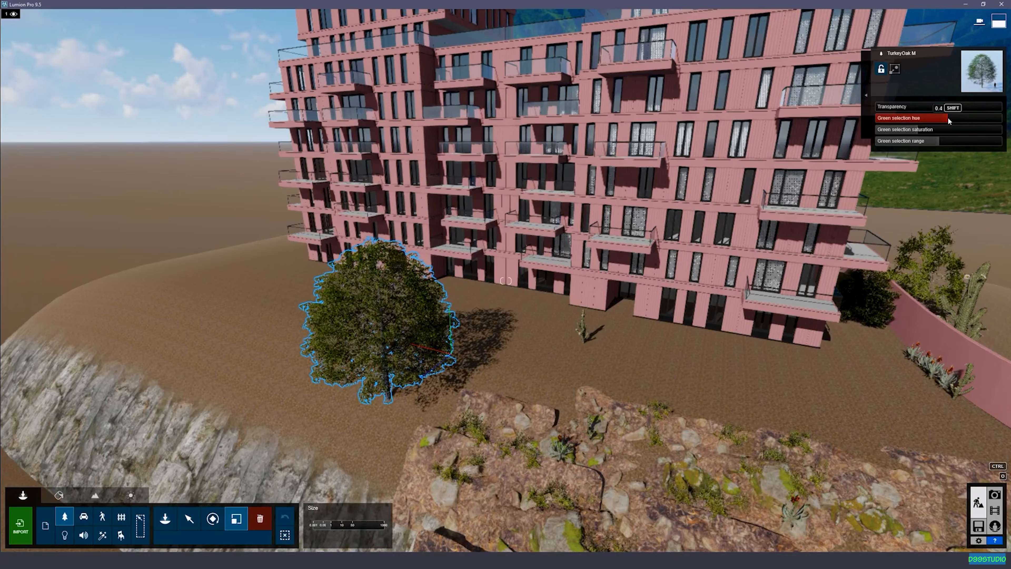
{"action": "mouse_move", "coordinate": [446, 357]}
{"action": "left_mouse_down"}
{"action": "mouse_move", "coordinate": [441, 373]}
{"action": "mouse_move", "coordinate": [457, 370]}
{"action": "left_mouse_up"}
- Move the oak tree away from the building toward the cliff slope and raise it vertically
{"action": "right_click_drag", "start_coordinate": [457, 369], "coordinate": [452, 375]}
{"action": "key", "text": "d"}
{"action": "key", "text": "m"}
{"action": "left_click_drag", "start_coordinate": [510, 373], "coordinate": [335, 428]}
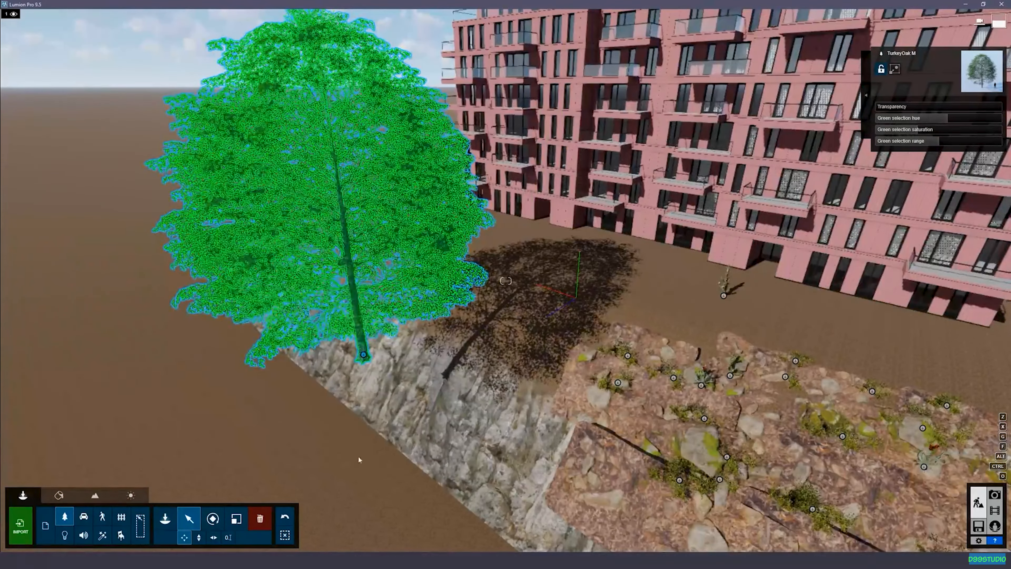
{"action": "key", "text": "h"}
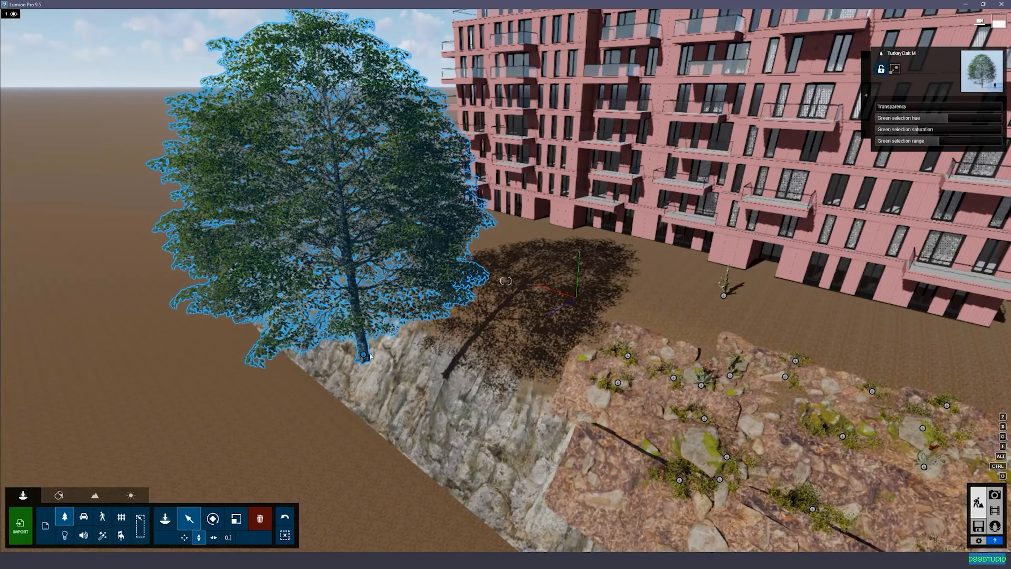
{"action": "left_click_drag", "start_coordinate": [364, 355], "coordinate": [285, 58]}
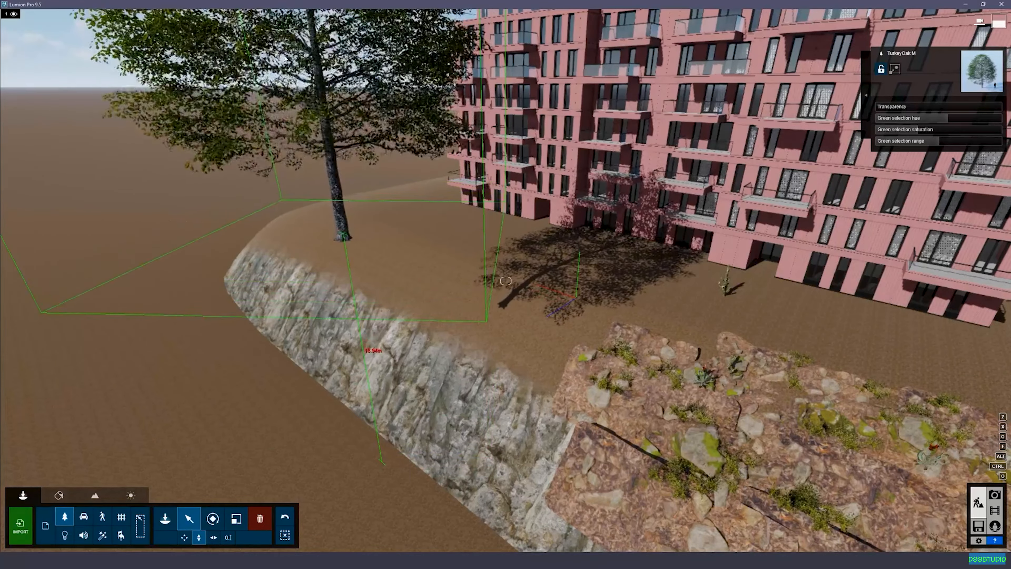
- Enlarge the oak tree further and reposition it so its shadow falls across the middle of the facade
{"action": "key", "text": "l"}
{"action": "left_click_drag", "start_coordinate": [345, 234], "coordinate": [389, 203]}
{"action": "right_click_drag", "start_coordinate": [389, 204], "coordinate": [490, 145]}
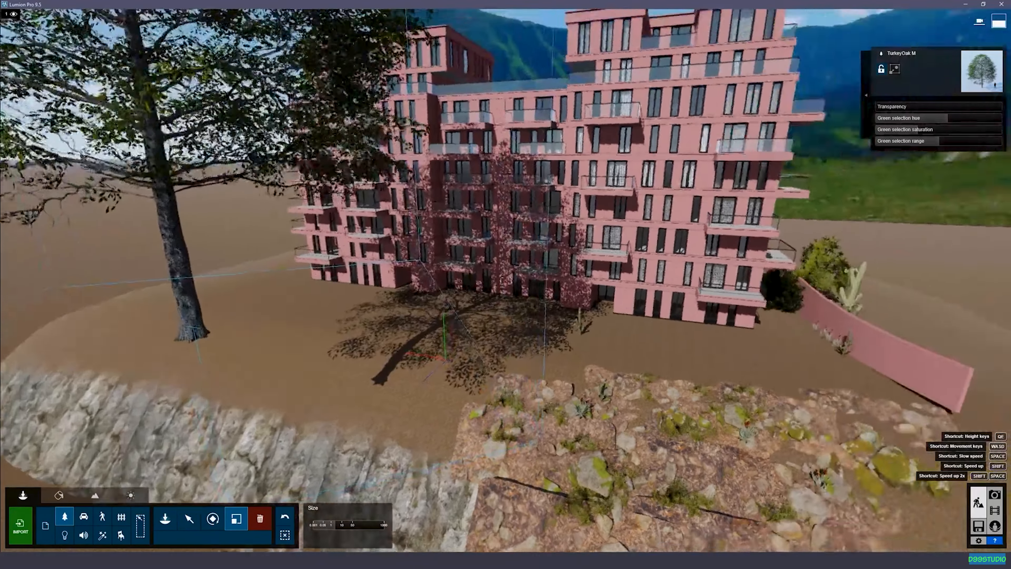
{"action": "key", "text": "s"}
{"action": "right_click_drag", "start_coordinate": [414, 224], "coordinate": [425, 219]}
{"action": "key", "text": "a"}
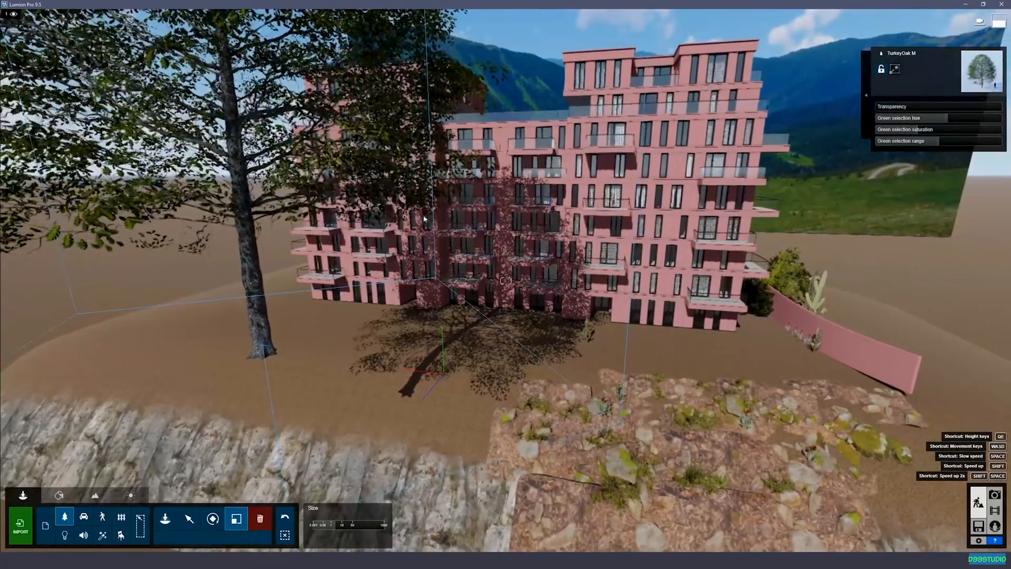
{"action": "key", "text": "m"}
{"action": "left_click_drag", "start_coordinate": [263, 345], "coordinate": [353, 339]}
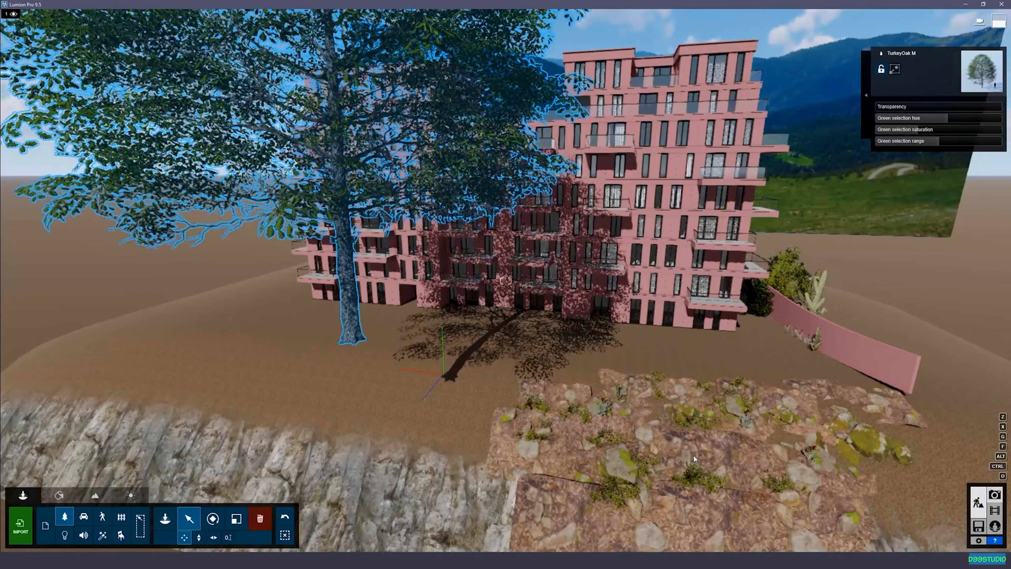
- Load the camera of photo 2 and render it at the Desktop size, 1920x1080, closing the finished render
{"action": "left_click", "coordinate": [995, 494]}
{"action": "left_click", "coordinate": [118, 500]}
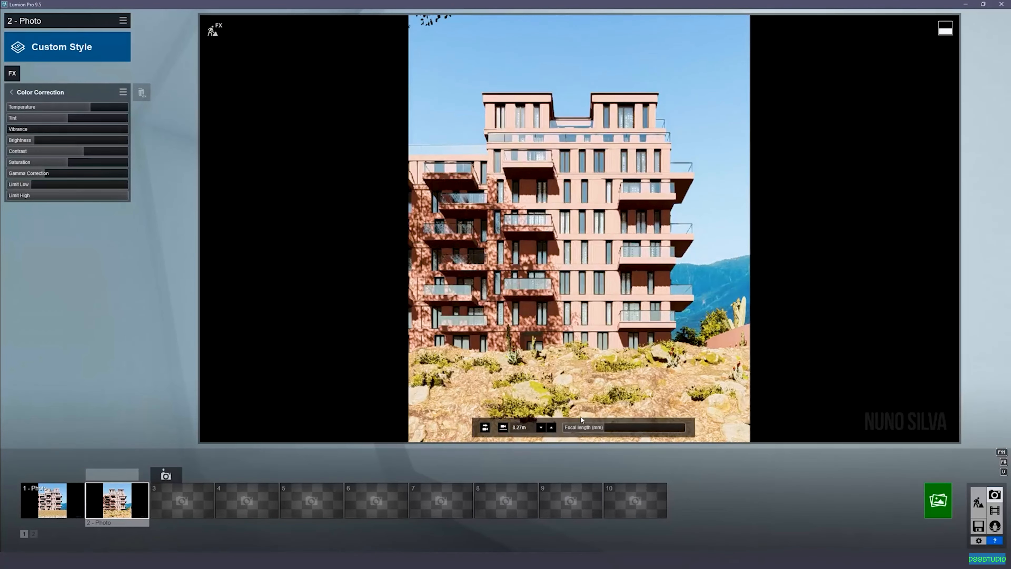
{"action": "left_click", "coordinate": [939, 499]}
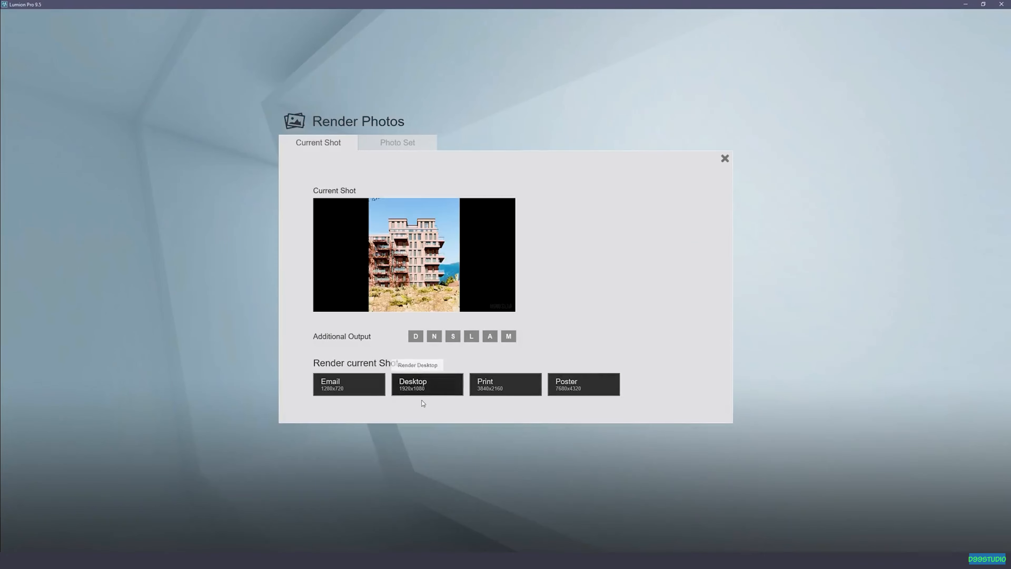
{"action": "left_click", "coordinate": [426, 382]}
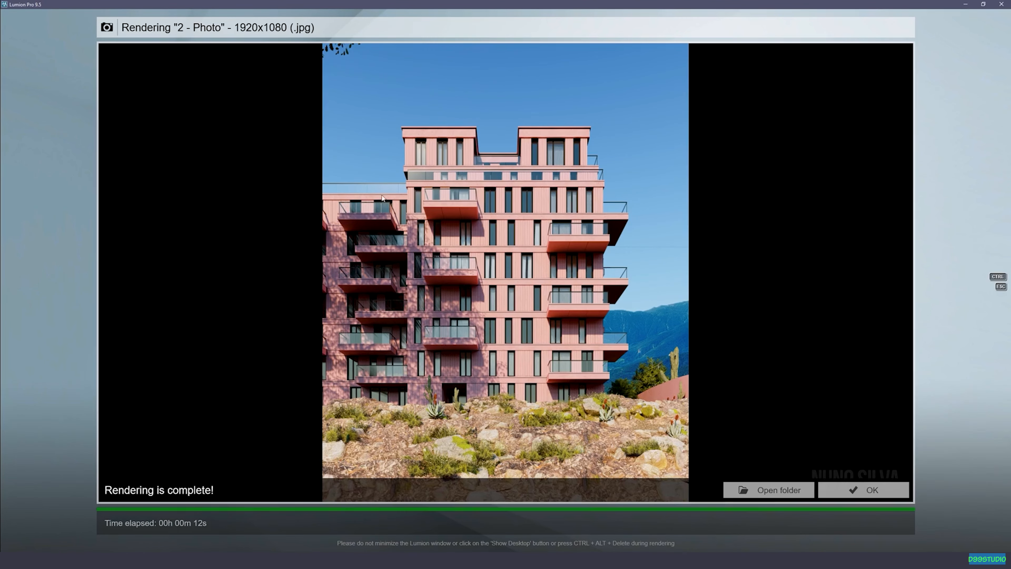
{"action": "key", "text": "Escape"}
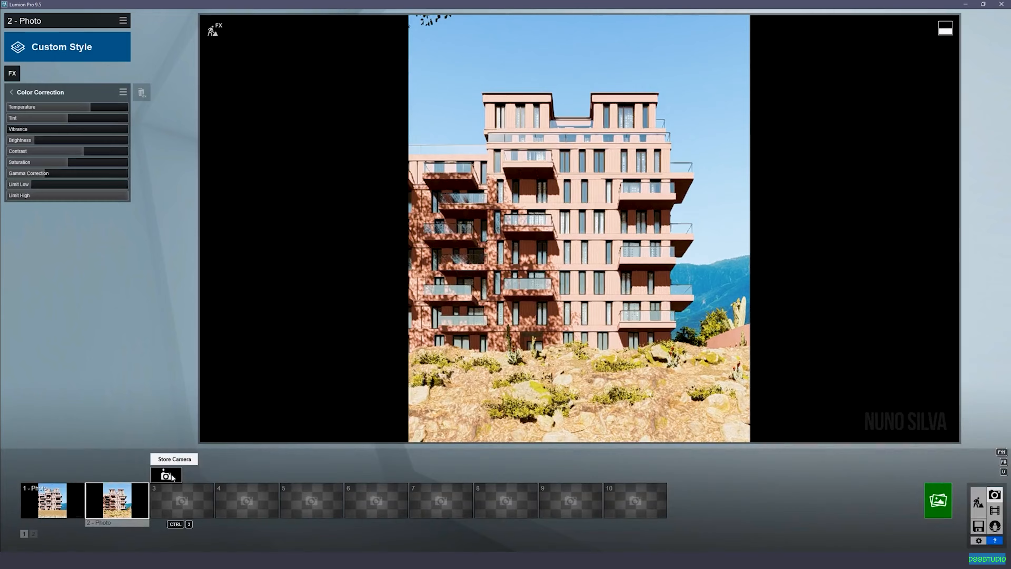
- Store the current camera in photo slot 3 and copy all effects of photo 2
{"action": "left_click", "coordinate": [166, 475]}
{"action": "left_click", "coordinate": [115, 498]}
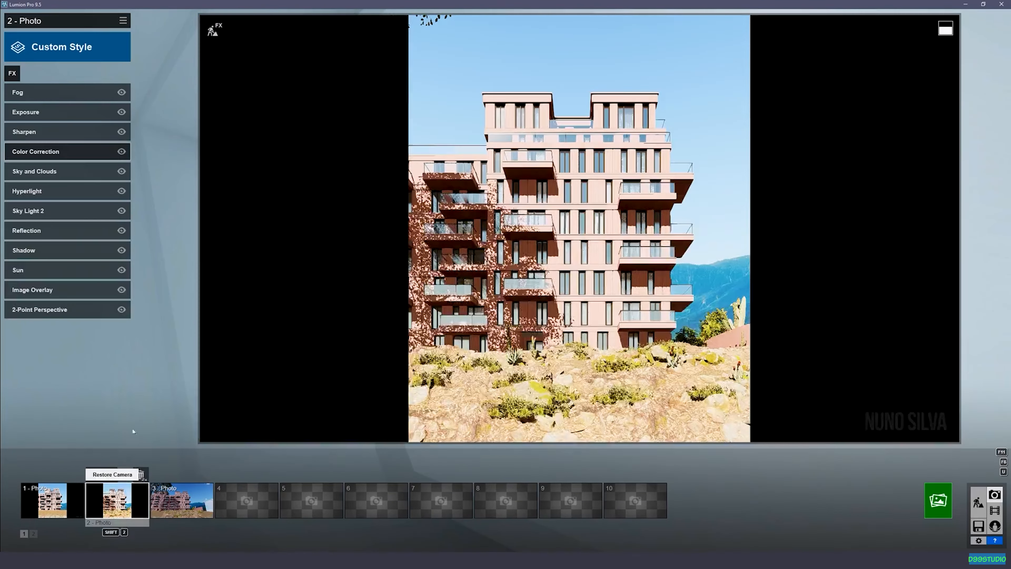
{"action": "left_click", "coordinate": [119, 25]}
{"action": "left_click", "coordinate": [100, 26]}
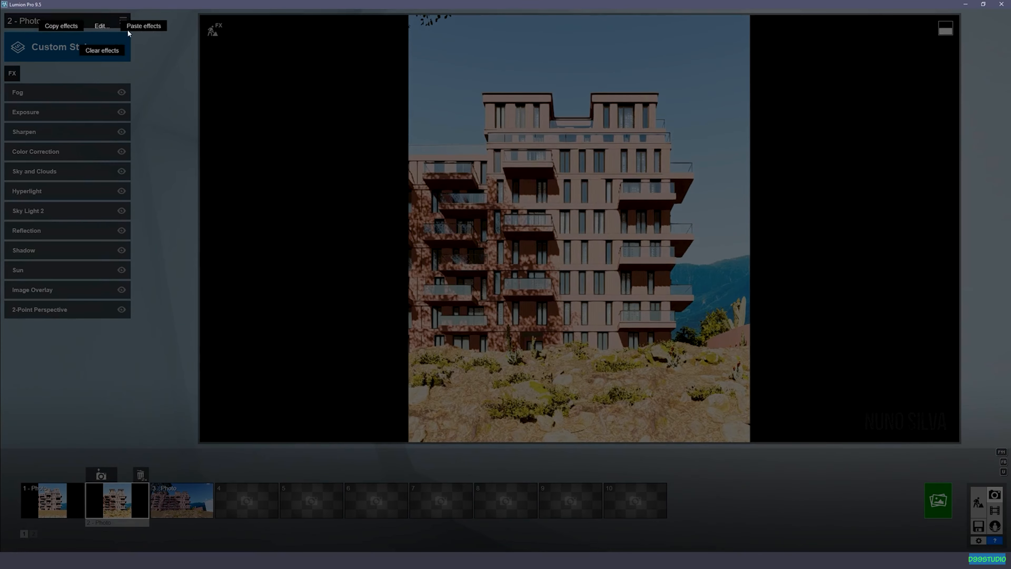
{"action": "left_click", "coordinate": [60, 26]}
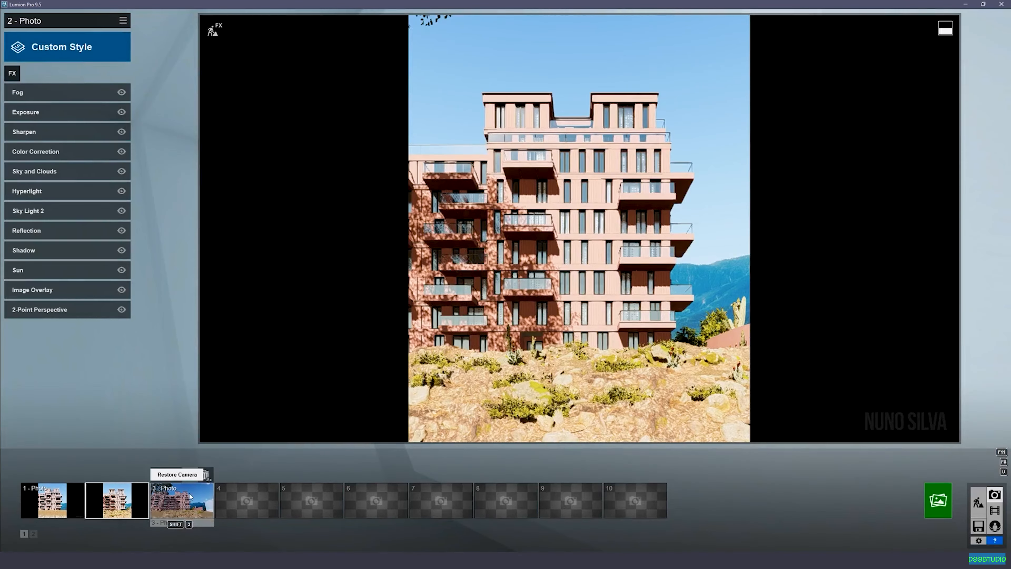
- Paste the copied effects onto photo 3
{"action": "left_click", "coordinate": [182, 500]}
{"action": "double_click", "coordinate": [127, 8]}
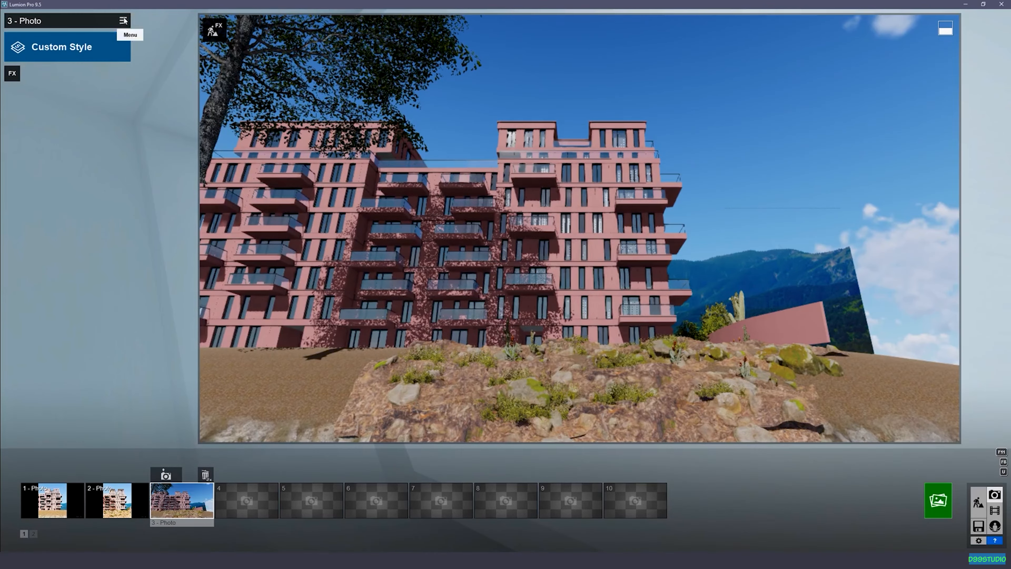
{"action": "left_click", "coordinate": [123, 20]}
{"action": "left_click", "coordinate": [105, 25]}
{"action": "left_click", "coordinate": [145, 26]}
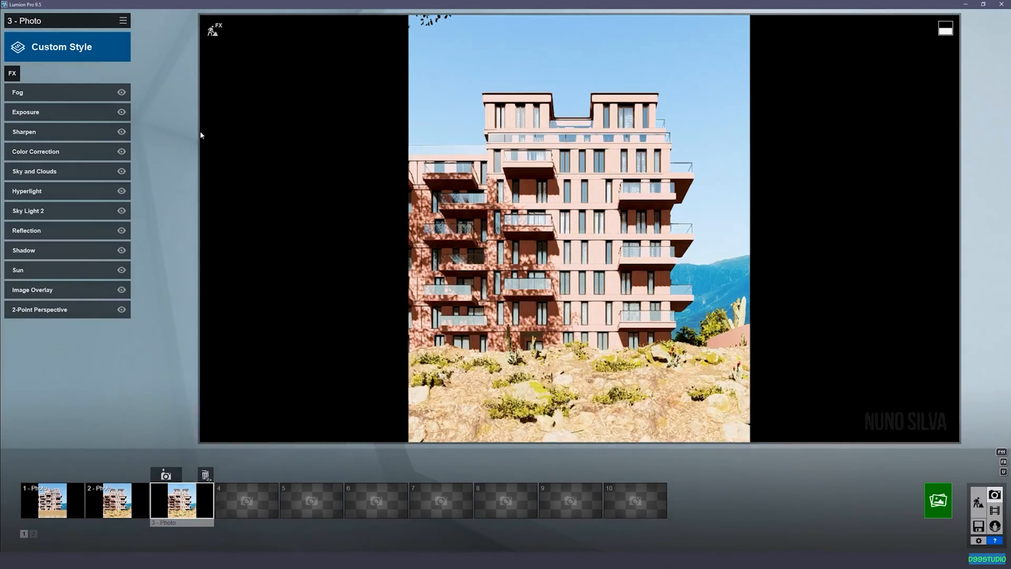
- Increase photo 3's focal length slightly and render it at the Desktop size, 1920x1080, as 22.jpg, closing the finished render
{"action": "left_click_drag", "start_coordinate": [606, 425], "coordinate": [607, 427]}
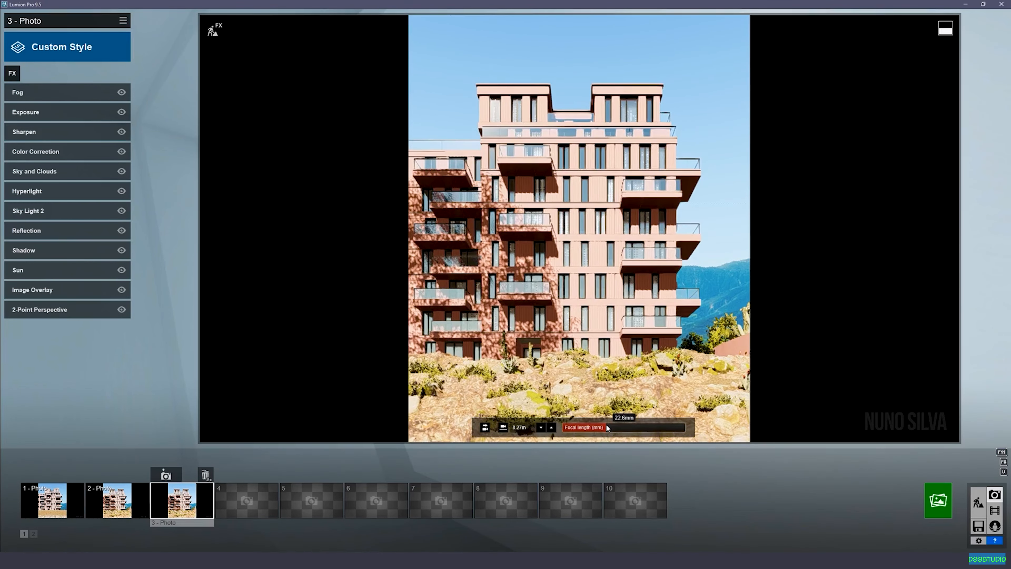
{"action": "left_click_drag", "start_coordinate": [606, 424], "coordinate": [607, 424]}
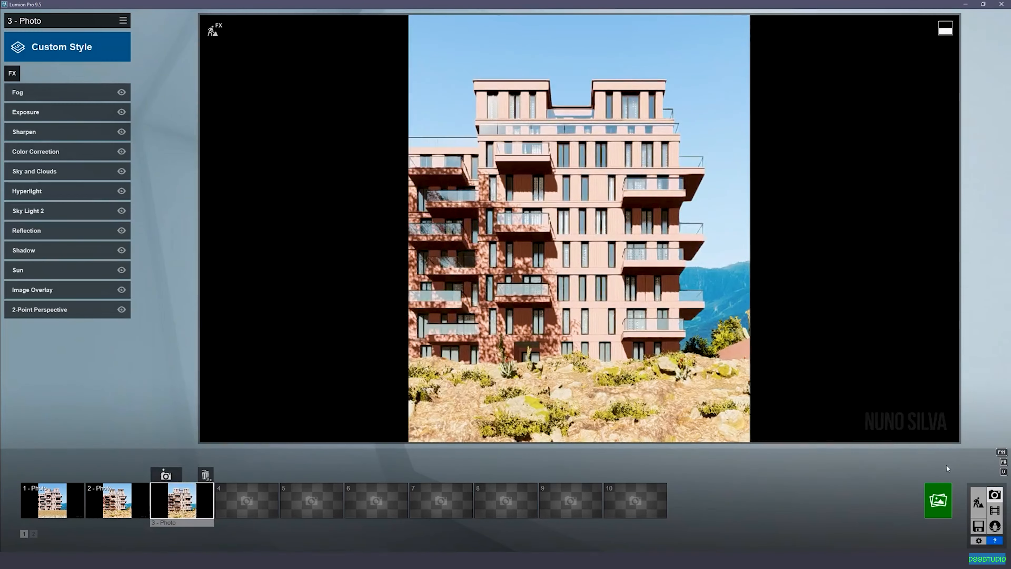
{"action": "left_click", "coordinate": [938, 500]}
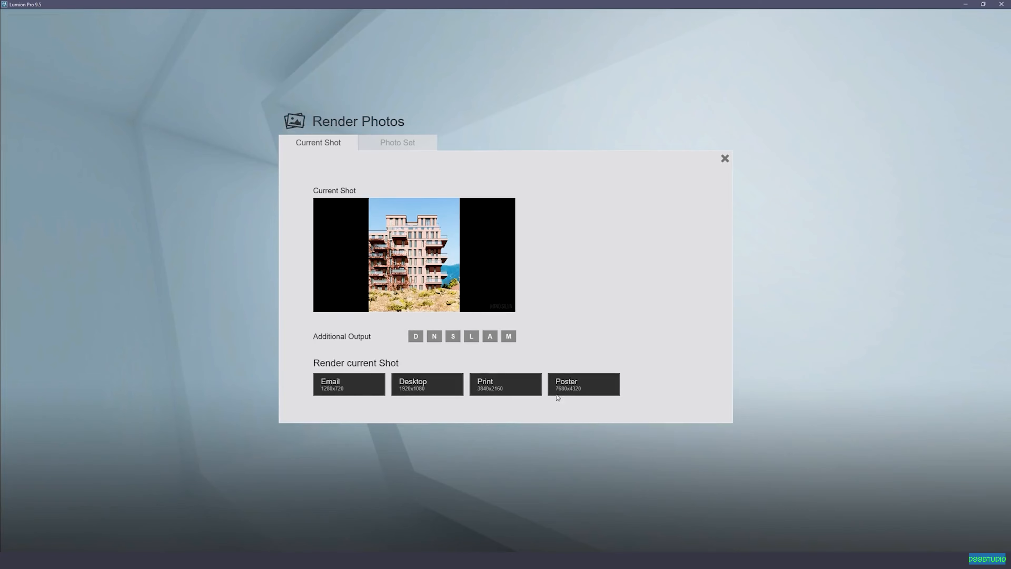
{"action": "left_click", "coordinate": [417, 383]}
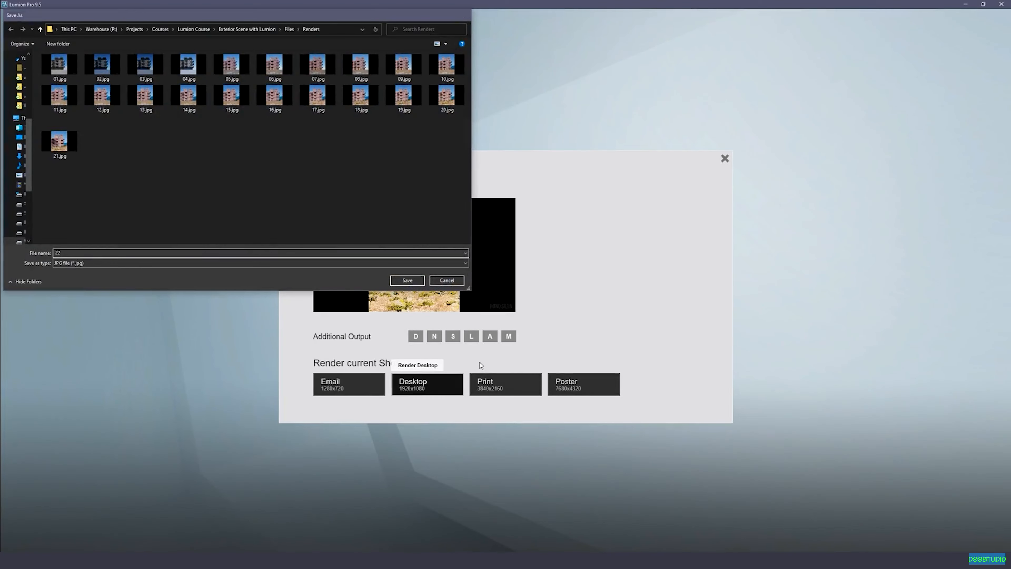
{"action": "key", "text": "Return"}
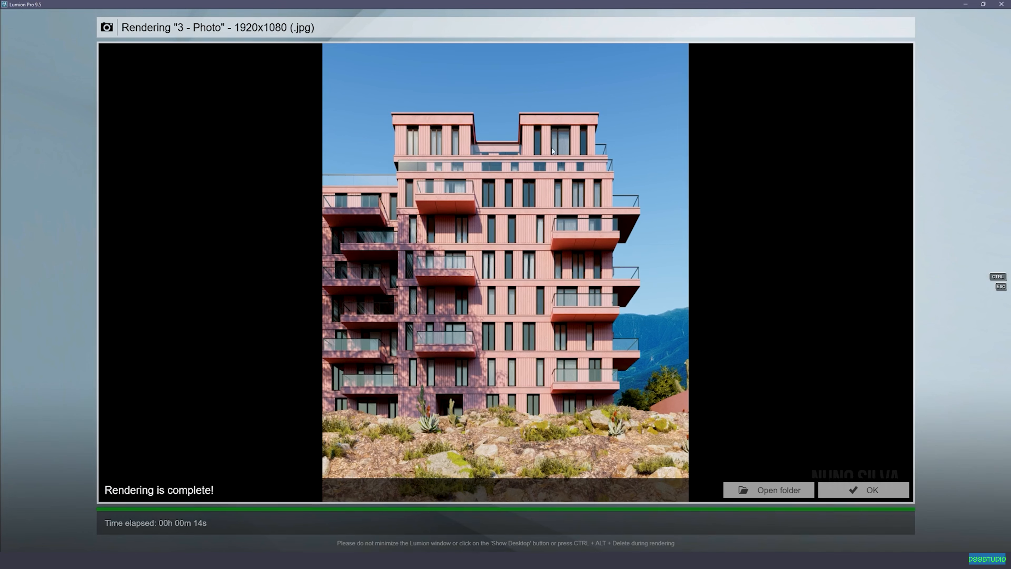
{"action": "left_click", "coordinate": [844, 491]}
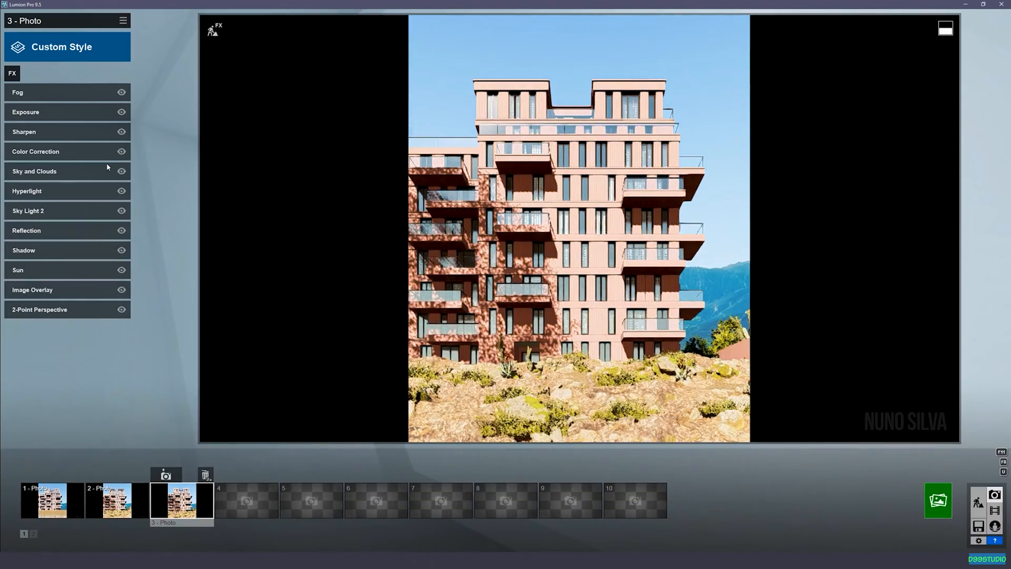
- Raise the reflection threshold of photo 3's Reflection effect to its maximum
{"action": "left_click", "coordinate": [49, 234]}
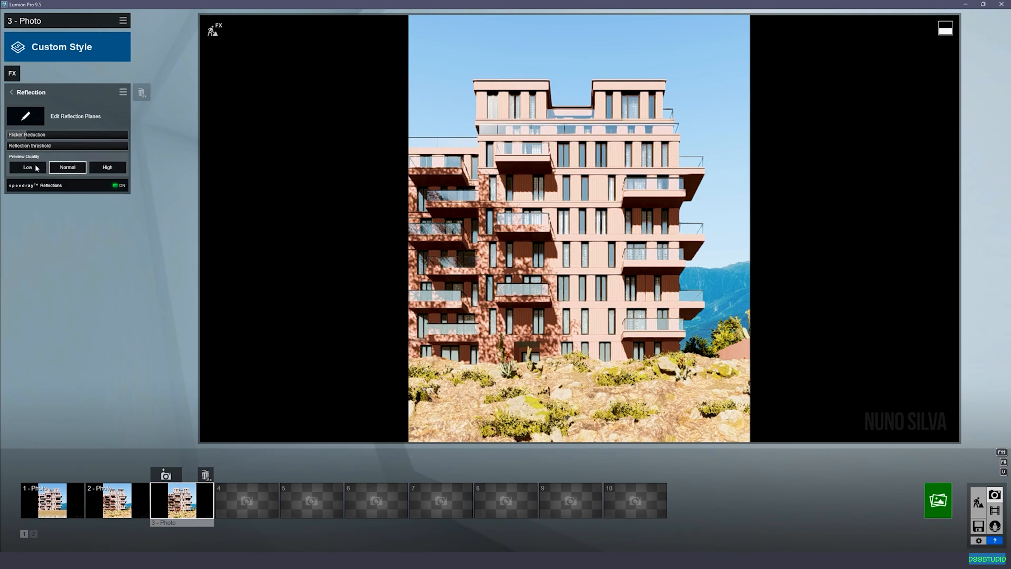
{"action": "left_click", "coordinate": [32, 119]}
{"action": "left_click_drag", "start_coordinate": [21, 147], "coordinate": [127, 147]}
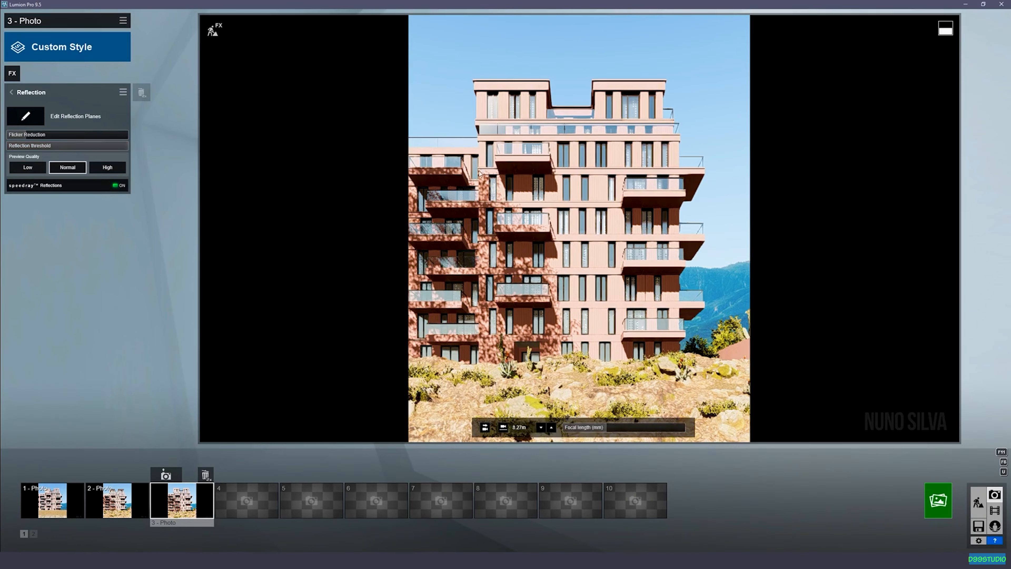
- Examine up close how the balcony window's glass sits relative to the surrounding facade surfaces in the build view
{"action": "left_click", "coordinate": [978, 503]}
{"action": "key", "text": "w"}
{"action": "key", "text": "w"}
{"action": "right_click_drag", "start_coordinate": [505, 281], "coordinate": [363, 294]}
{"action": "key", "text": "d"}
{"action": "key", "text": "a"}
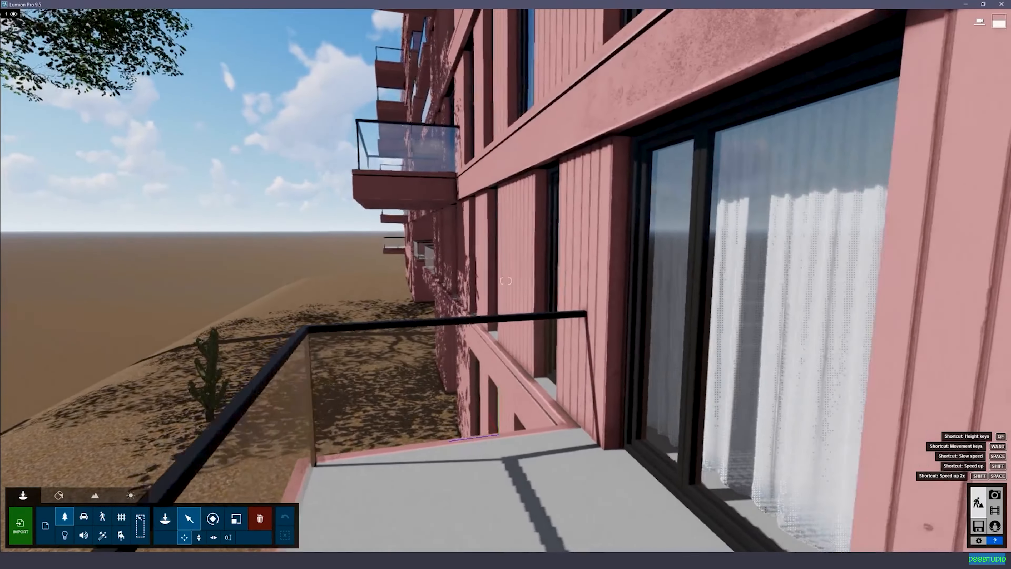
{"action": "key", "text": "d"}
{"action": "right_click_drag", "start_coordinate": [740, 353], "coordinate": [751, 352]}
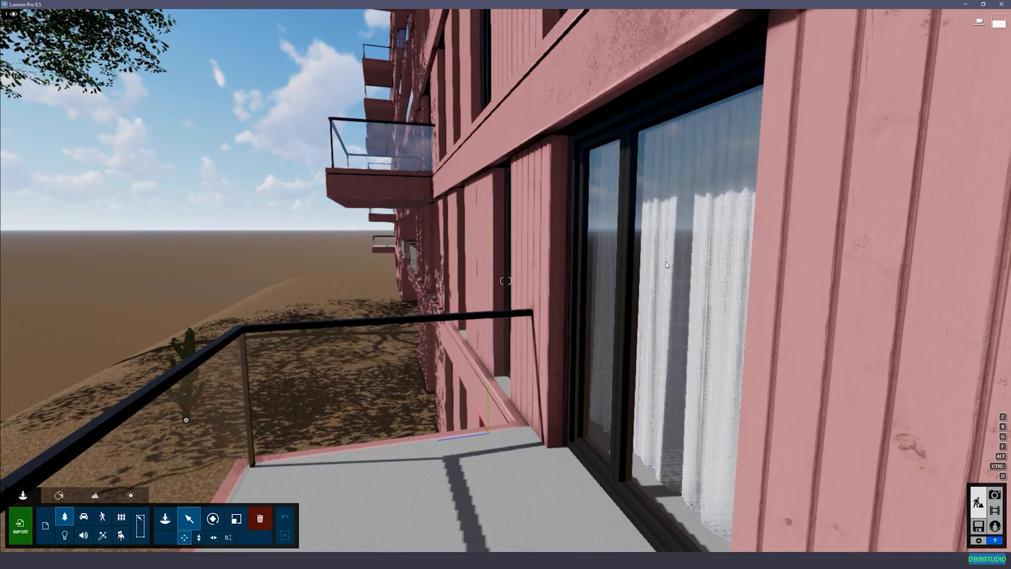
{"action": "key", "text": "d"}
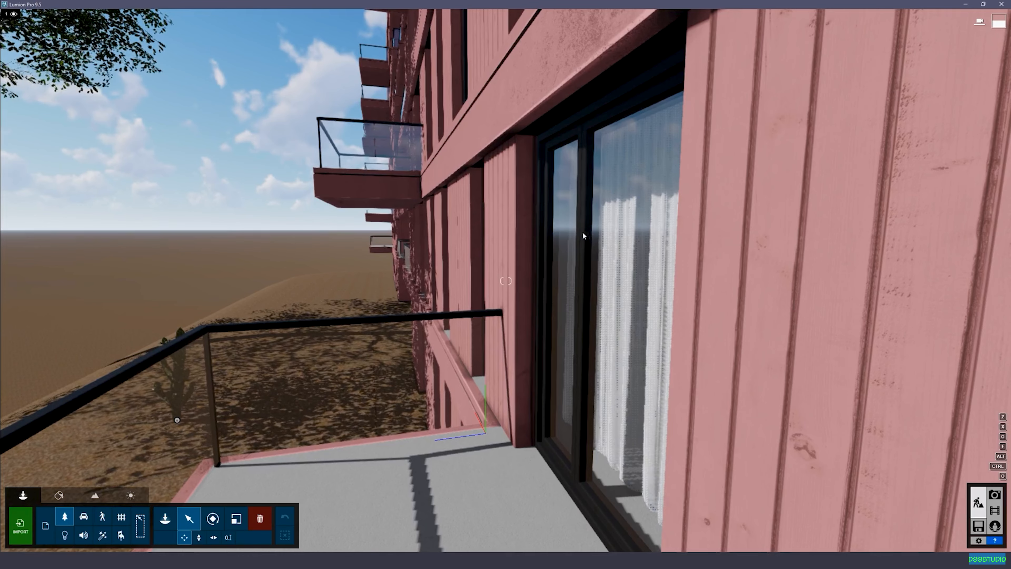
{"action": "key", "text": "d"}
{"action": "right_click_drag", "start_coordinate": [586, 237], "coordinate": [572, 232]}
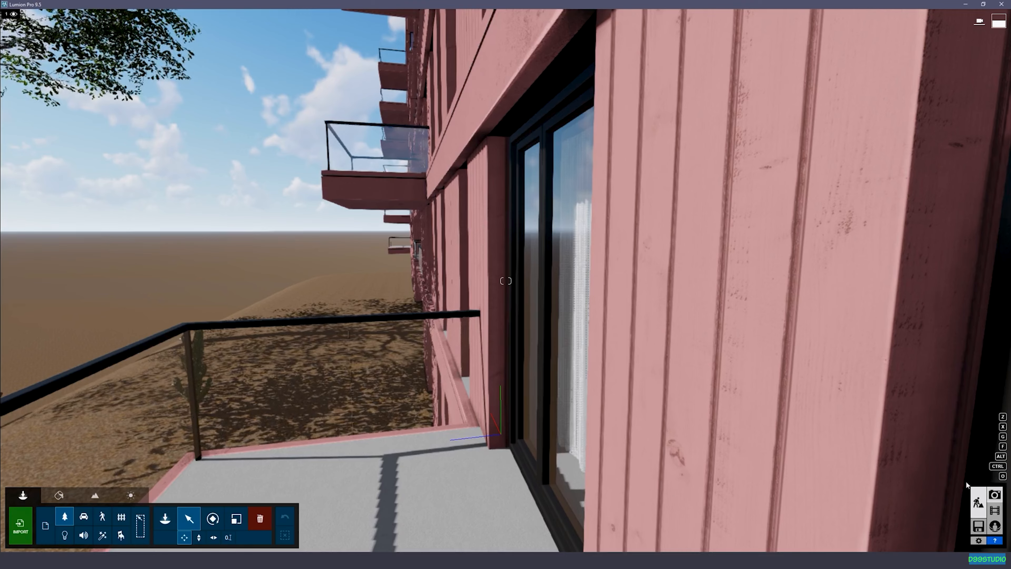
- Edit the reflection planes of photo 3 and add a first plane on the balcony's large window glass
{"action": "left_click", "coordinate": [995, 494]}
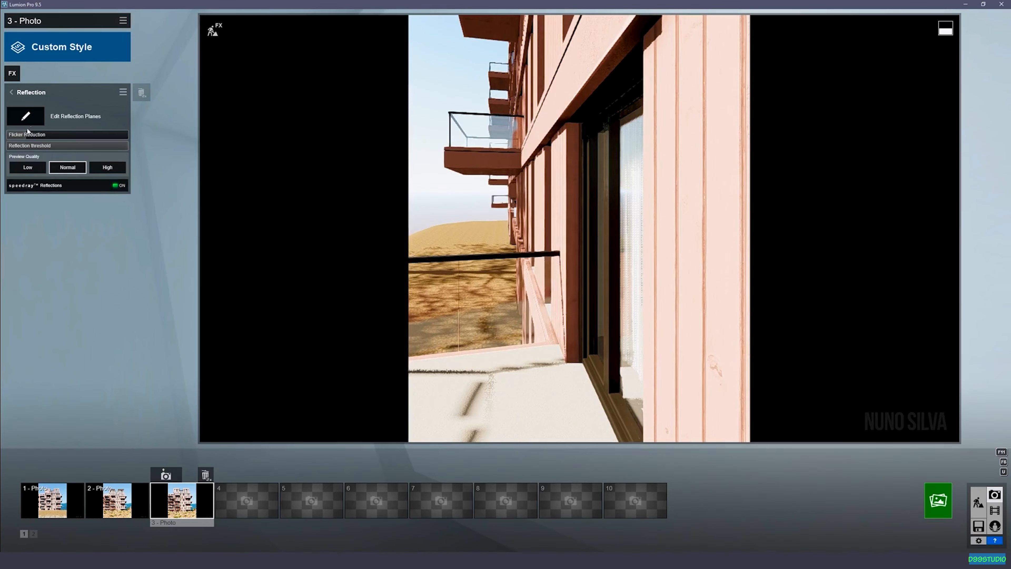
{"action": "left_click", "coordinate": [25, 115]}
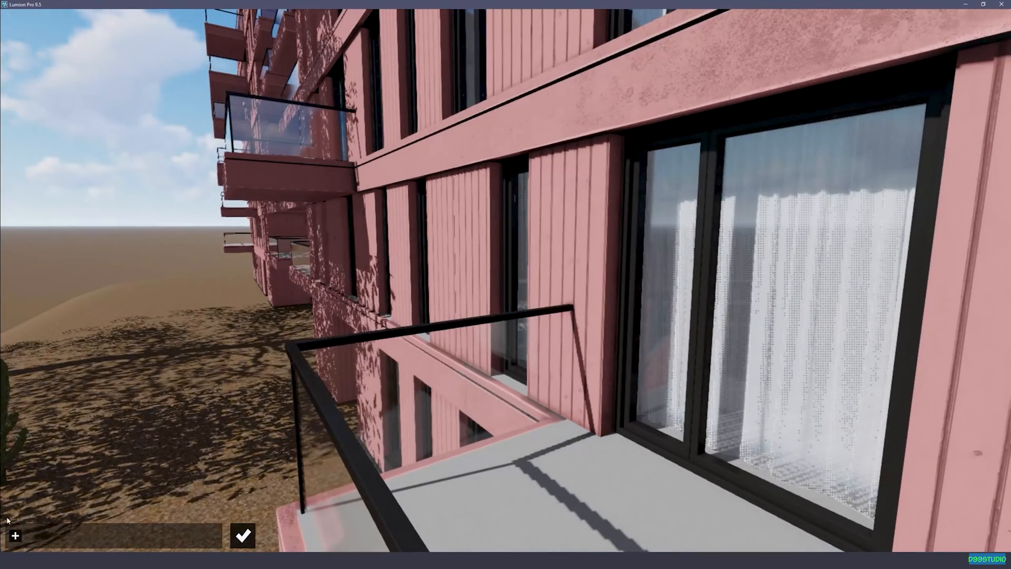
{"action": "left_click", "coordinate": [15, 536]}
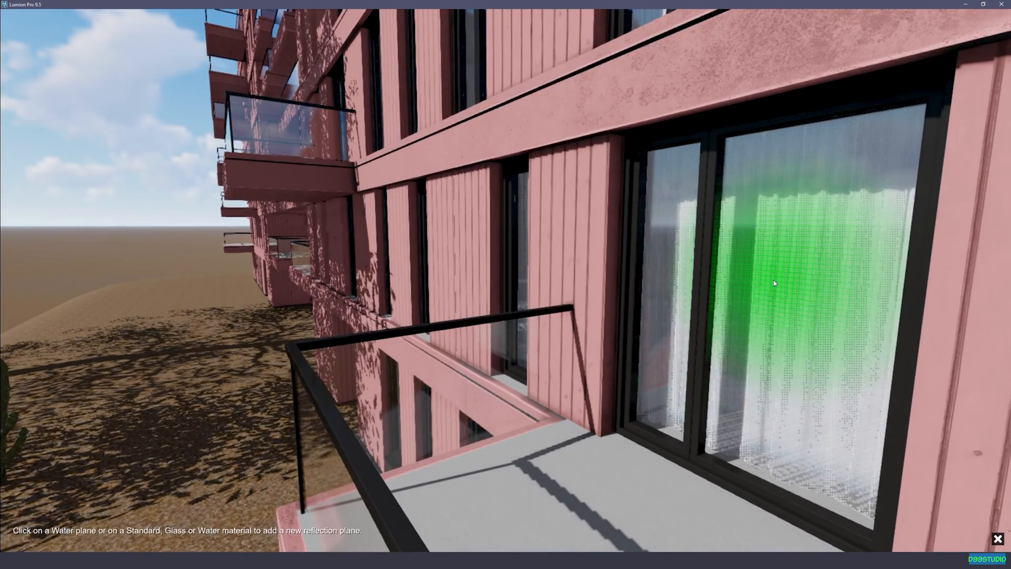
{"action": "left_click", "coordinate": [756, 294]}
{"action": "key", "text": "d"}
{"action": "right_click_drag", "start_coordinate": [756, 295], "coordinate": [766, 286]}
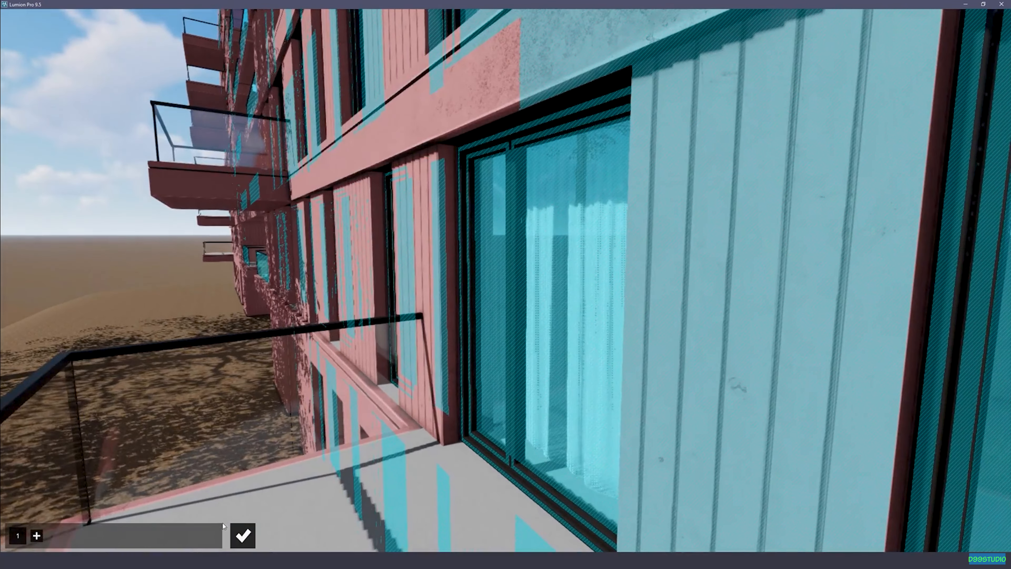
{"action": "left_click", "coordinate": [243, 536]}
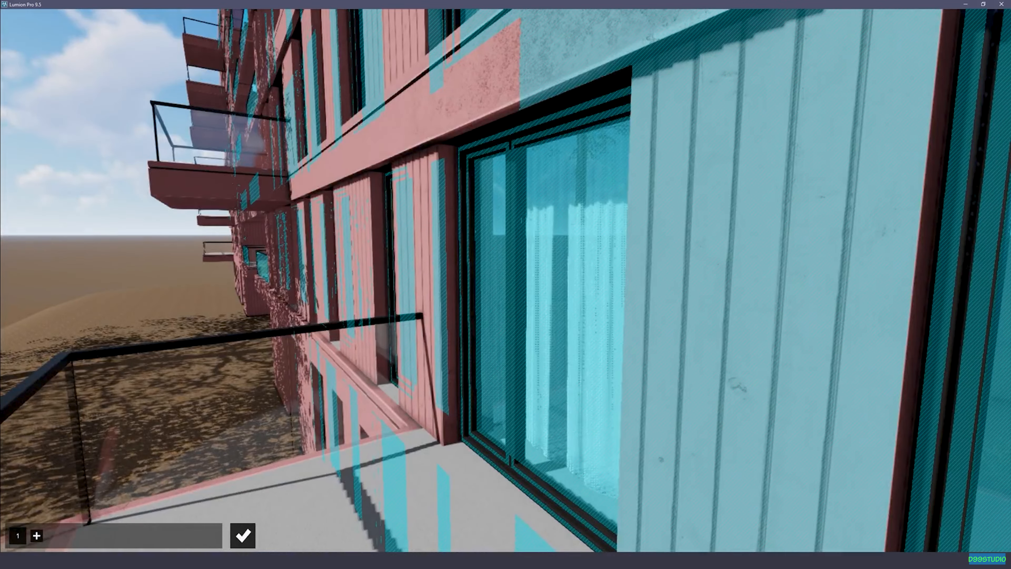
- Add a second reflection plane on the facade beside the large balcony window
{"action": "key", "text": "a"}
{"action": "right_click_drag", "start_coordinate": [506, 281], "coordinate": [414, 231]}
{"action": "key", "text": "d"}
{"action": "key", "text": "d"}
{"action": "key", "text": "a"}
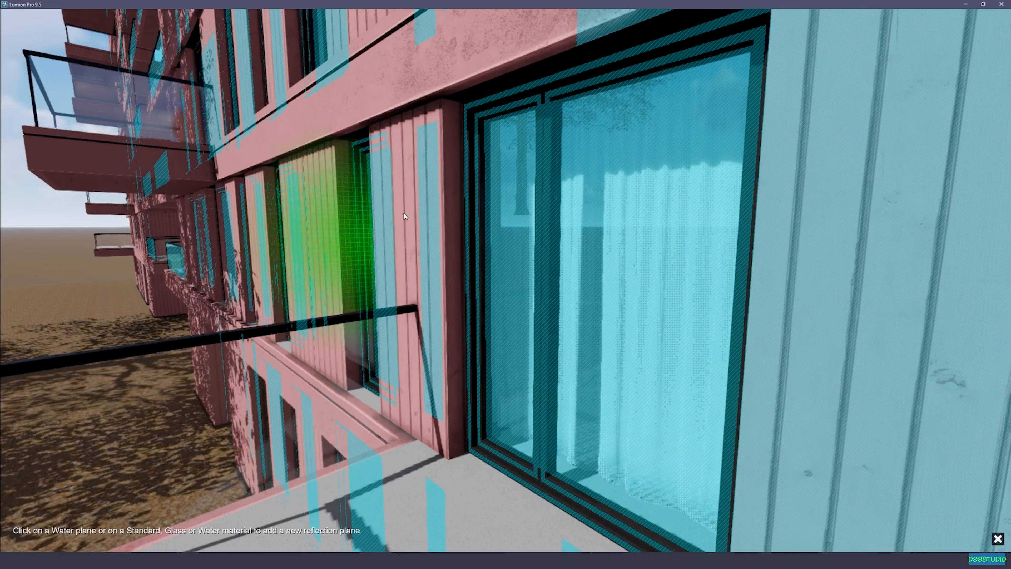
{"action": "left_click", "coordinate": [384, 219]}
- Add a third reflection plane on the front glass railing of a balcony near the building's corner
{"action": "key", "text": "a"}
{"action": "right_click_drag", "start_coordinate": [506, 281], "coordinate": [617, 289]}
{"action": "key", "text": "s"}
{"action": "key", "text": "s"}
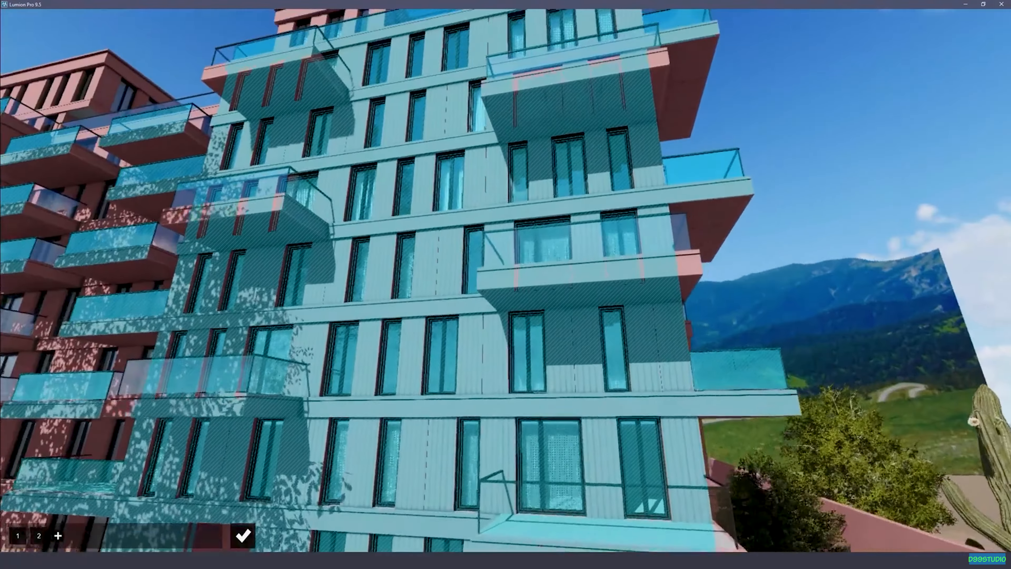
{"action": "key", "text": "d"}
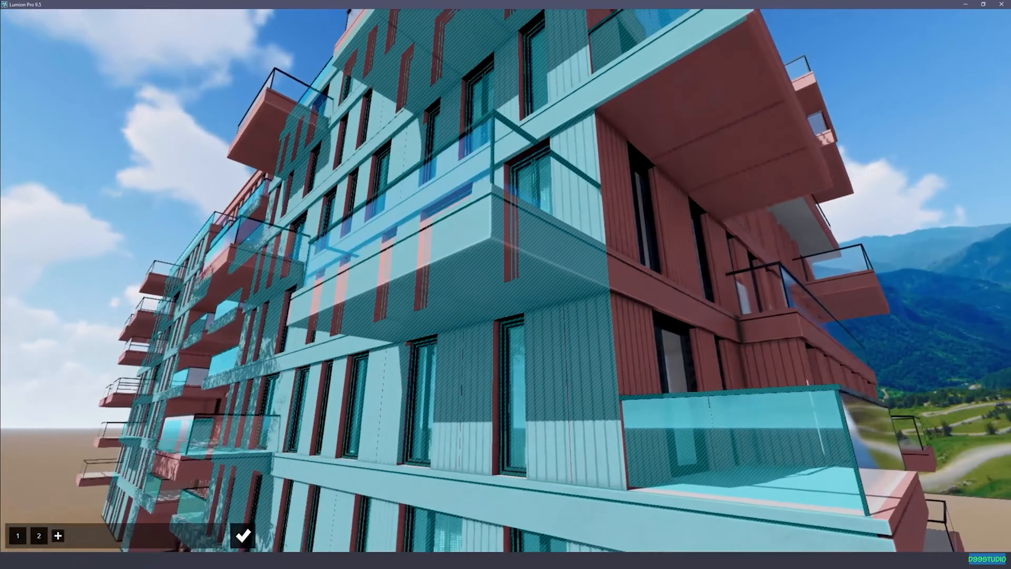
{"action": "key", "text": "w"}
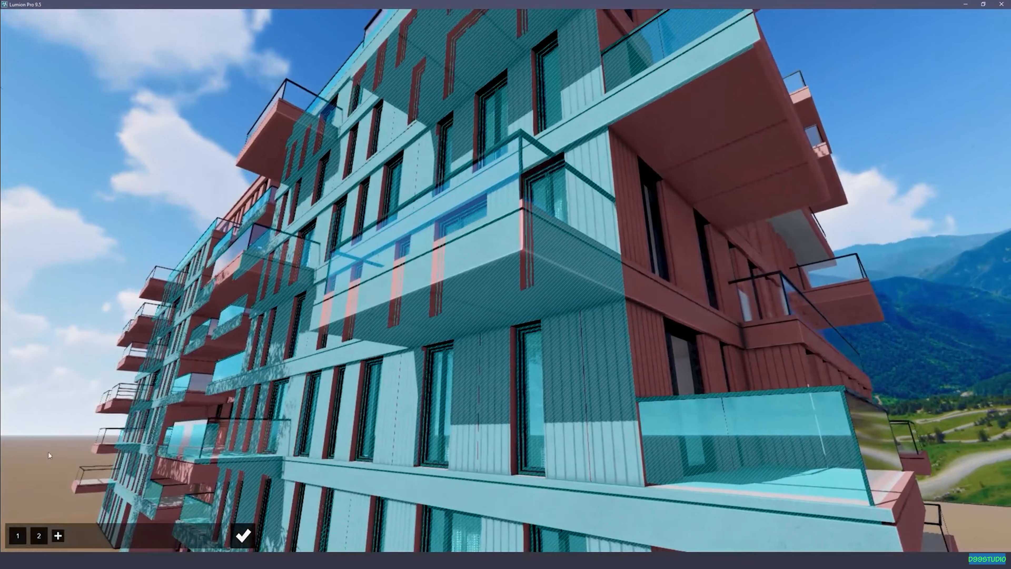
{"action": "left_click", "coordinate": [457, 205]}
- Add a fourth reflection plane on the window glass of the building's set-back top storeys
{"action": "key", "text": "a"}
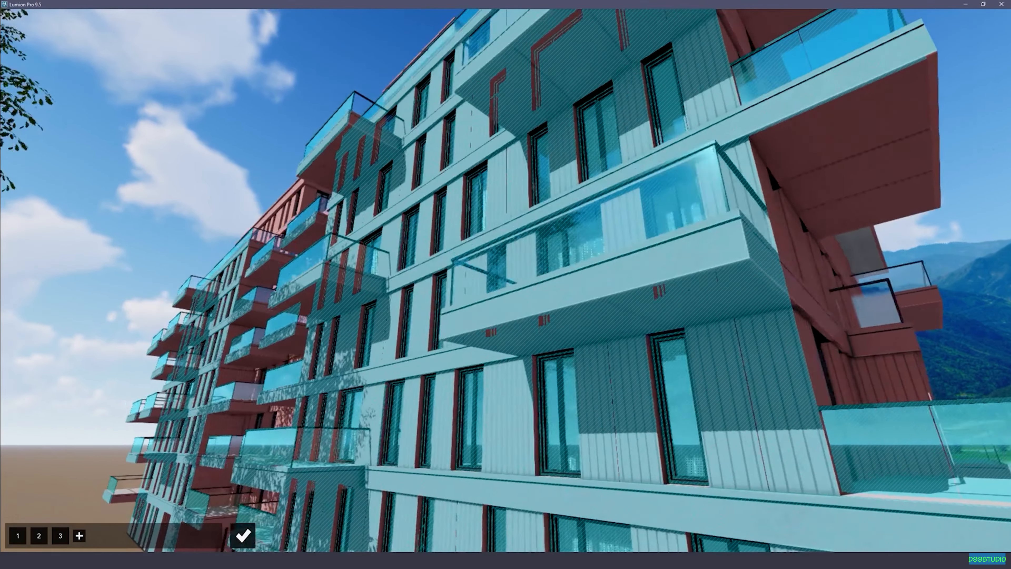
{"action": "key", "text": "a"}
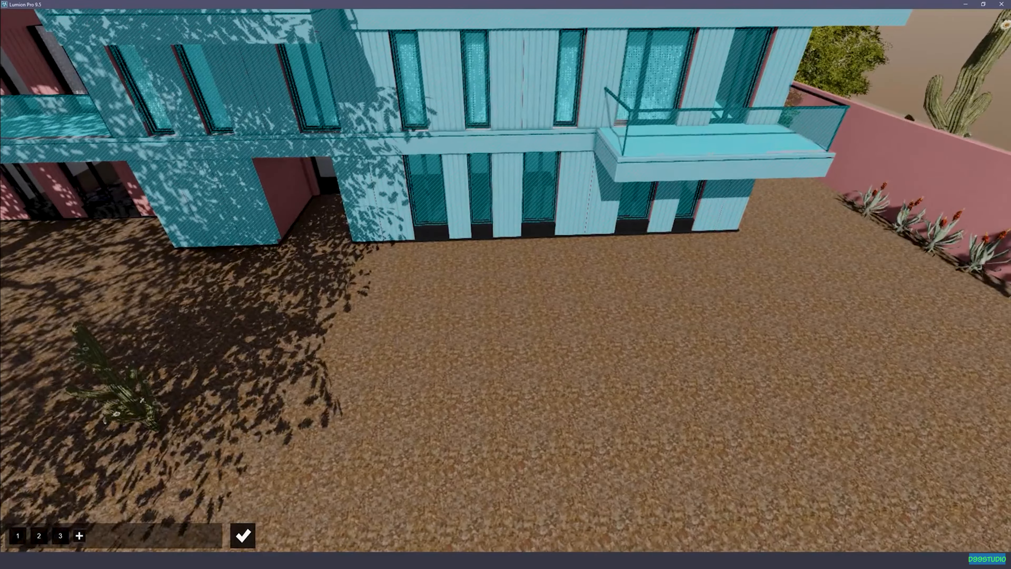
{"action": "right_click_drag", "start_coordinate": [506, 358], "coordinate": [506, 383]}
{"action": "key", "text": "w"}
{"action": "key", "text": "s"}
{"action": "key", "text": "s"}
{"action": "key", "text": "w"}
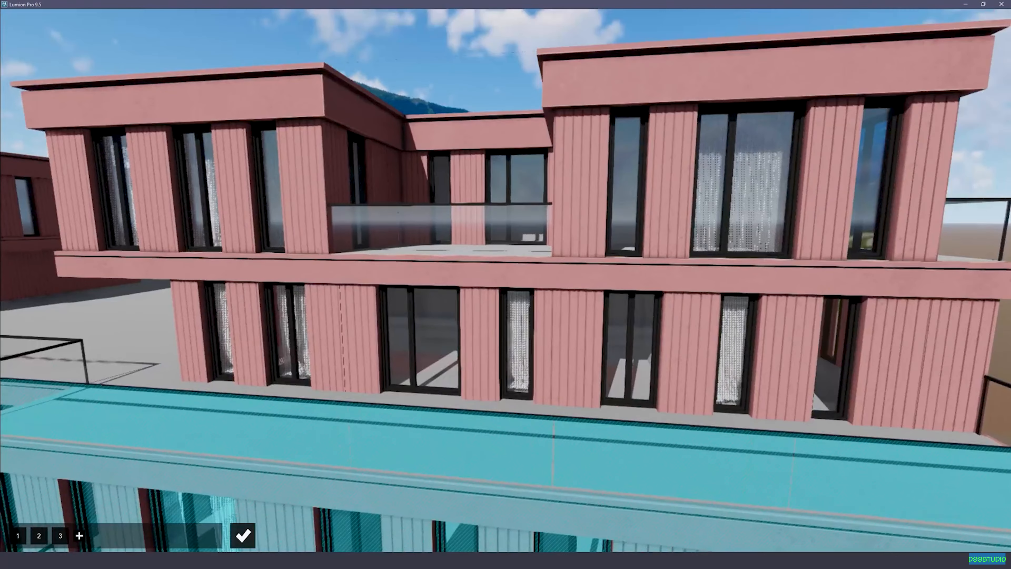
{"action": "right_click_drag", "start_coordinate": [205, 418], "coordinate": [204, 361]}
{"action": "left_click", "coordinate": [79, 536]}
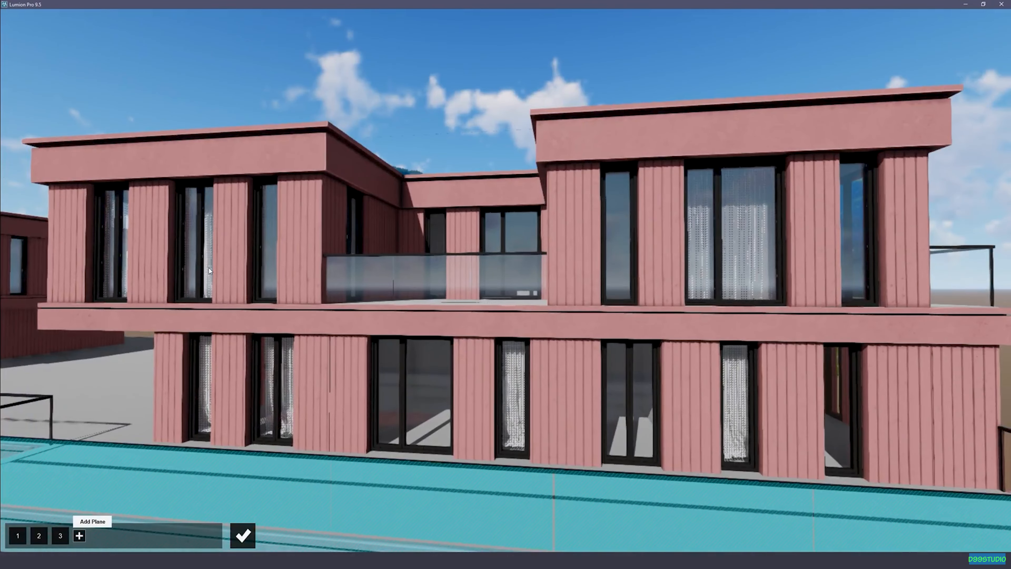
{"action": "left_click", "coordinate": [267, 229]}
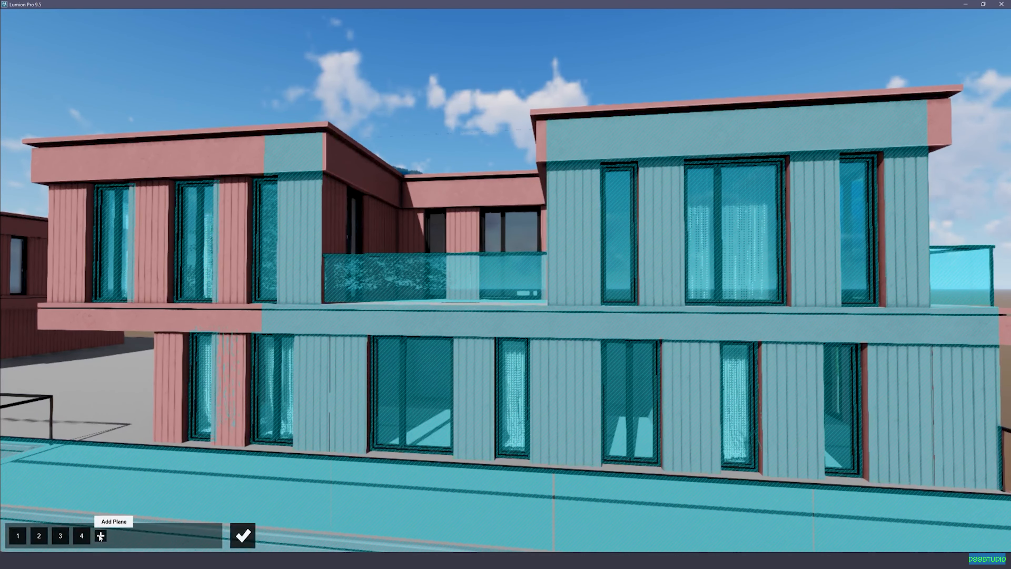
- Add further reflection planes on the remaining facade sections and recessed windows, and finish editing the reflection planes
{"action": "left_click", "coordinate": [101, 536]}
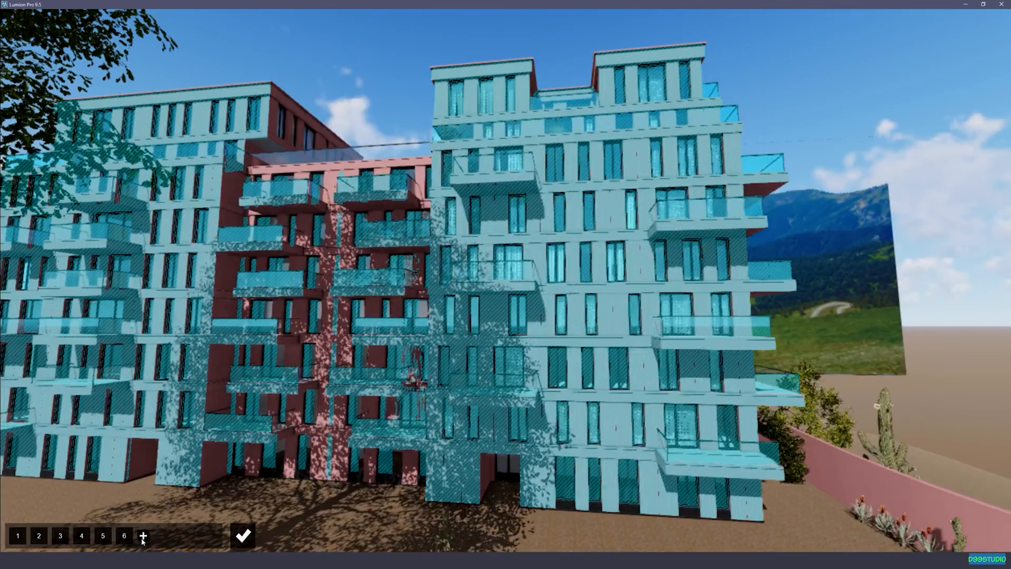
{"action": "left_click", "coordinate": [143, 536]}
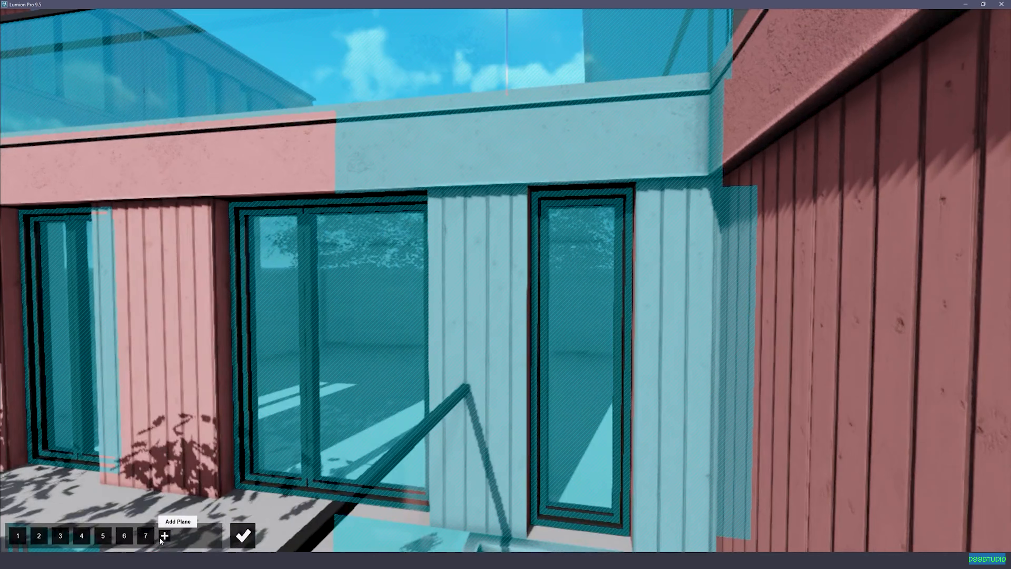
{"action": "left_click", "coordinate": [163, 537]}
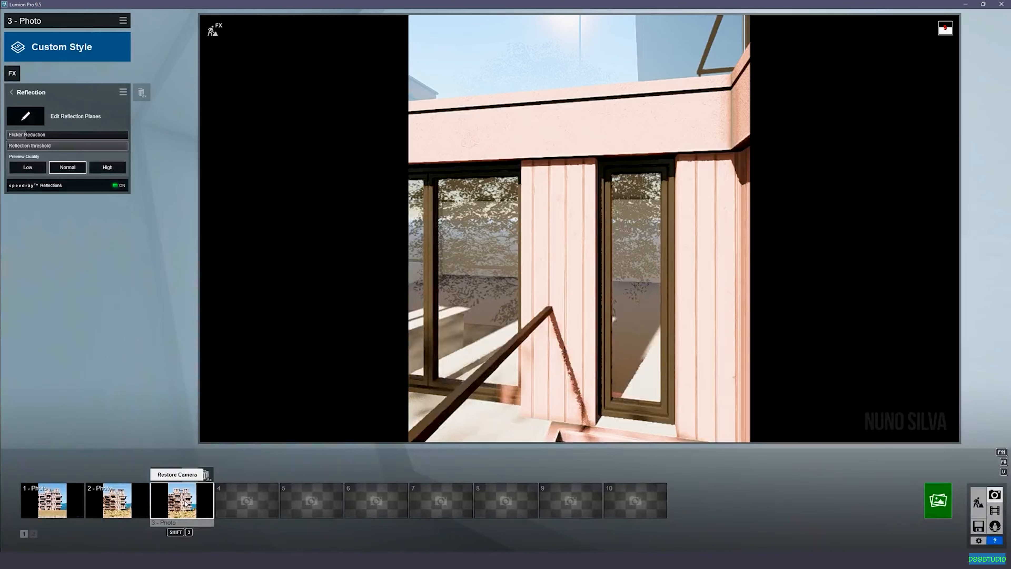
- Restore photo 3's camera and render it at the Desktop size, 1920x1080, as file 23, closing the finished render
{"action": "left_click", "coordinate": [185, 504]}
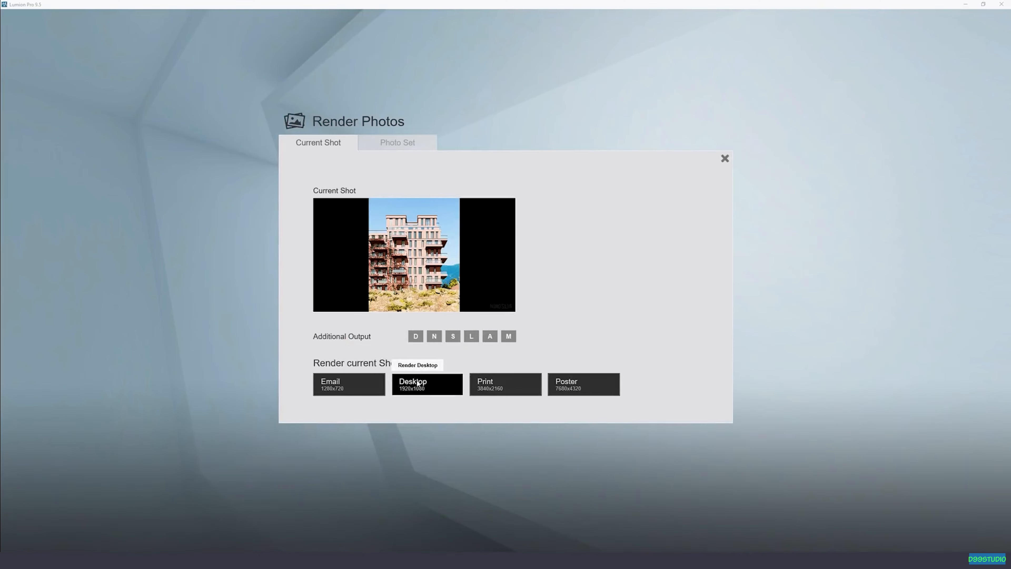
{"action": "left_click", "coordinate": [417, 383]}
{"action": "type", "text": "23"}
{"action": "key", "text": "Return"}
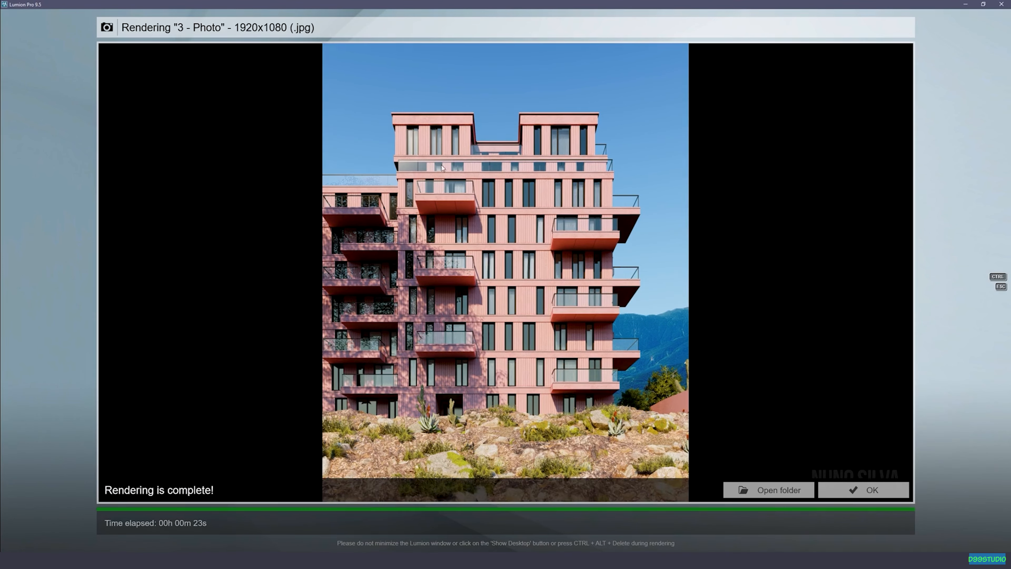
{"action": "left_click", "coordinate": [865, 490]}
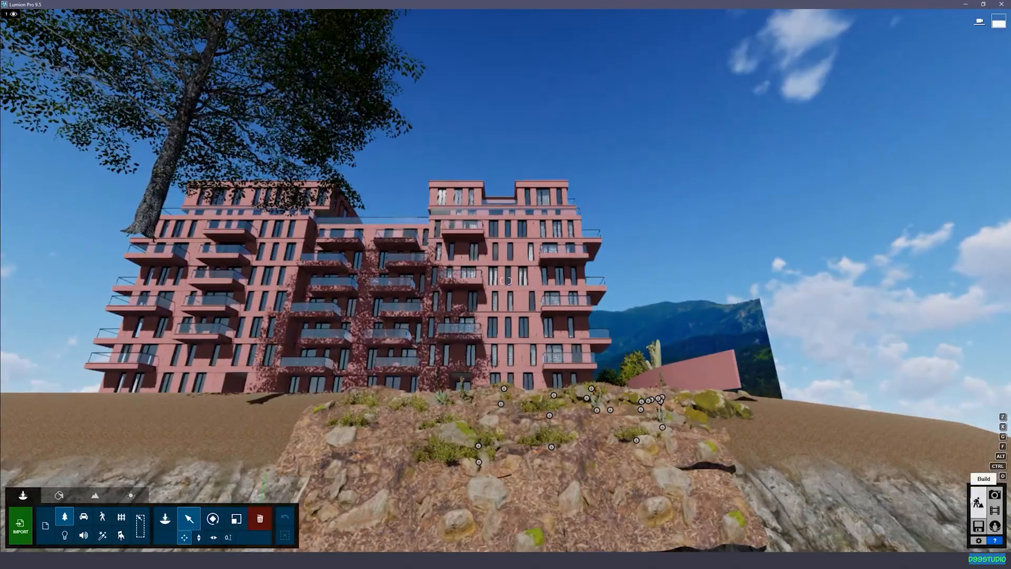
- Set the reflectivity of the balcony railings' Glass Panels 001 material to about a third of its range and save the material changes
{"action": "left_click", "coordinate": [59, 495]}
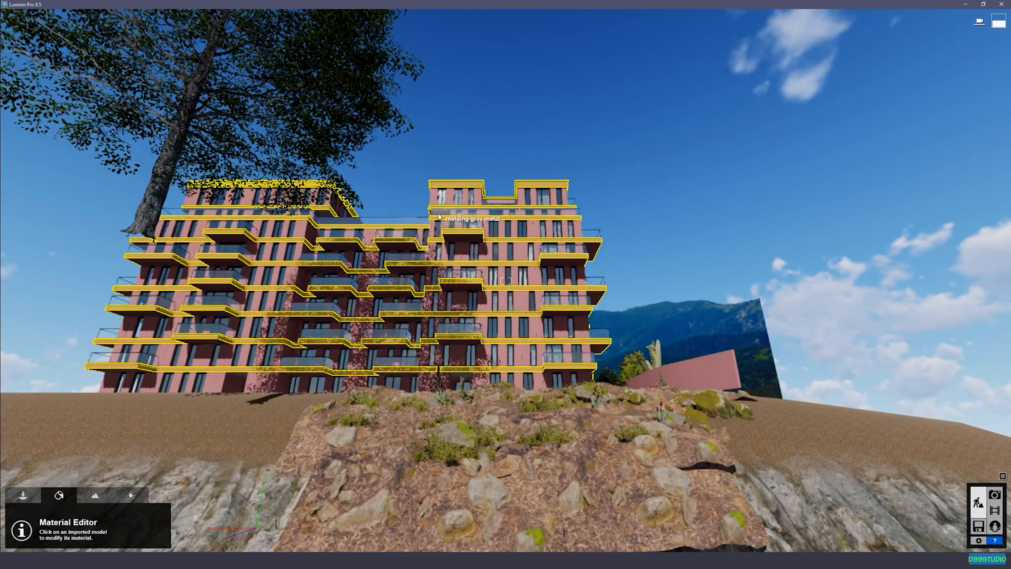
{"action": "left_click", "coordinate": [186, 371]}
{"action": "left_click", "coordinate": [43, 453]}
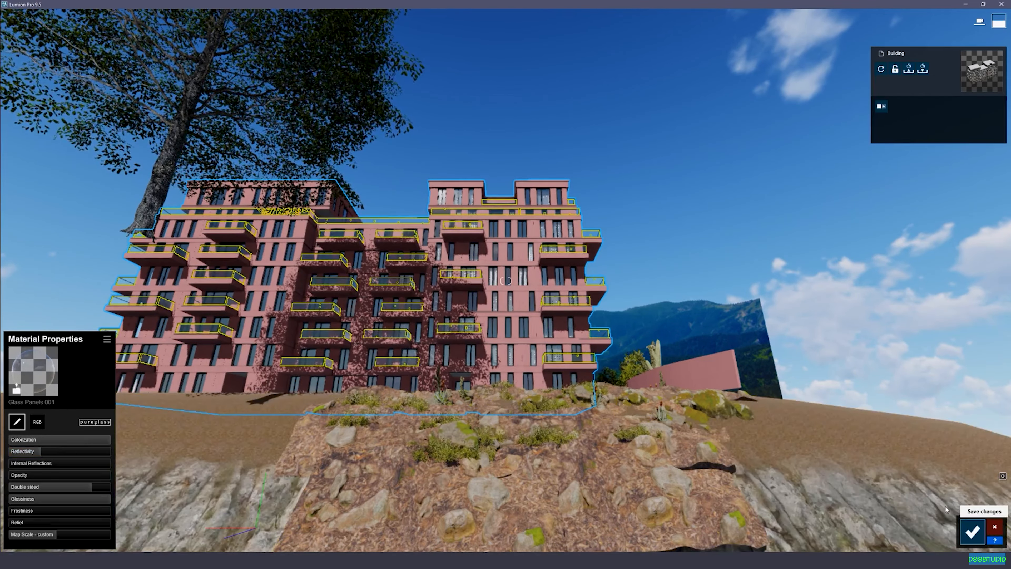
{"action": "left_click", "coordinate": [973, 532]}
- Duplicate the TurkeyOak M tree in front of the building and place the copy on the cliff edge beyond the rocky slope
{"action": "key", "text": "w"}
{"action": "right_click_drag", "start_coordinate": [711, 376], "coordinate": [719, 412]}
{"action": "key", "text": "s"}
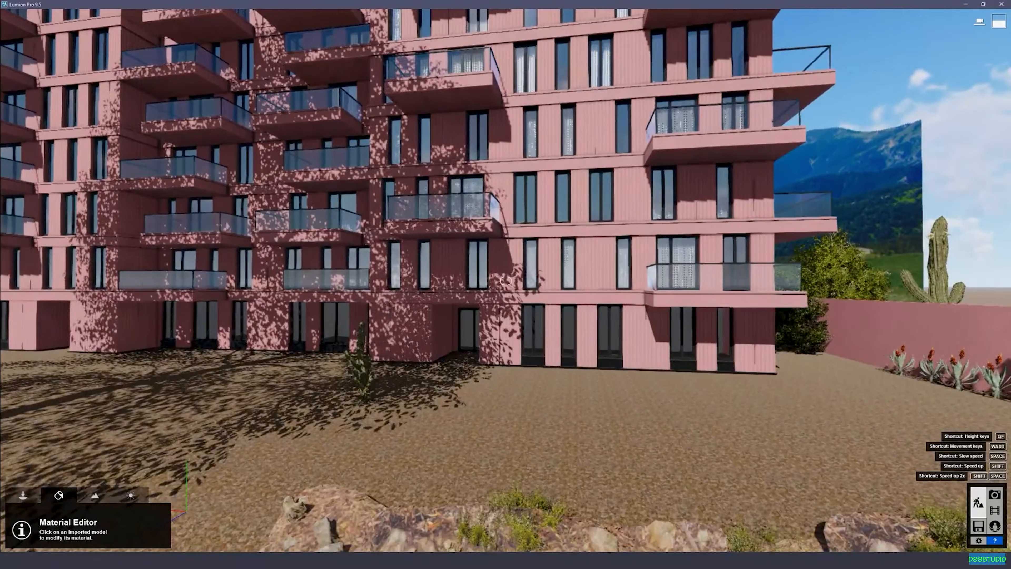
{"action": "key", "text": "s"}
{"action": "key", "text": "s"}
{"action": "right_click_drag", "start_coordinate": [719, 412], "coordinate": [677, 418]}
{"action": "key", "text": "s"}
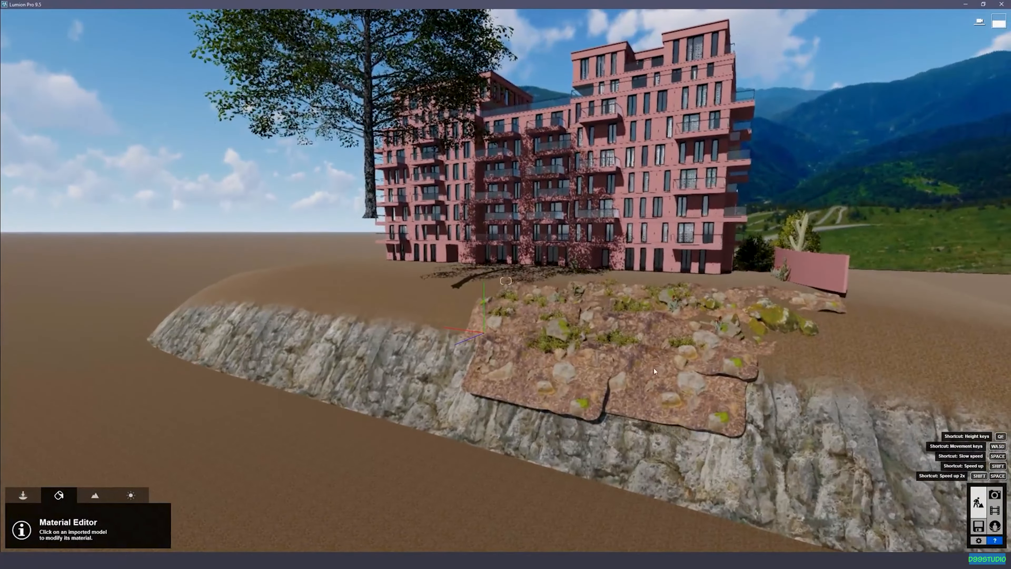
{"action": "left_click", "coordinate": [23, 495]}
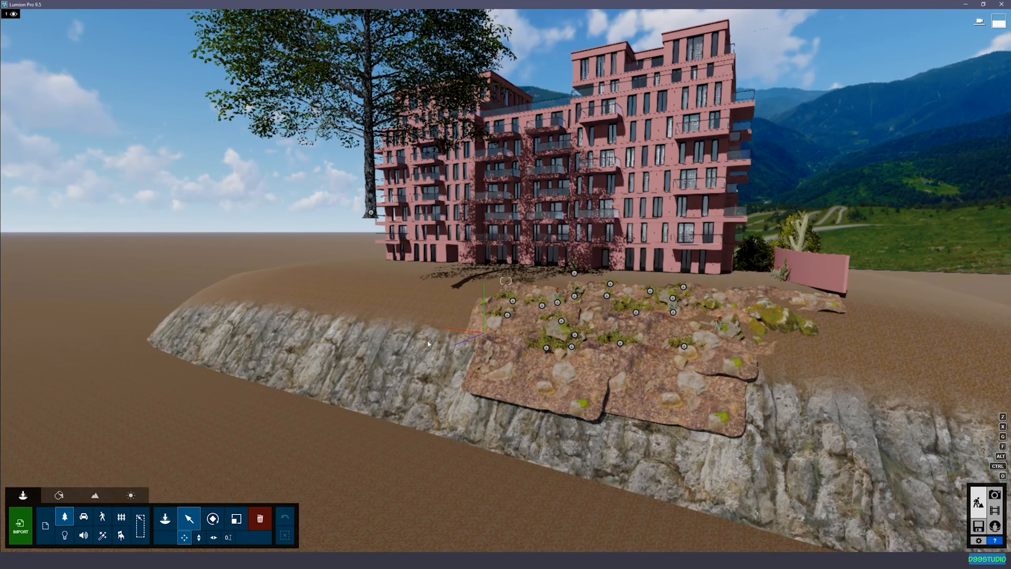
{"action": "left_click", "coordinate": [371, 213]}
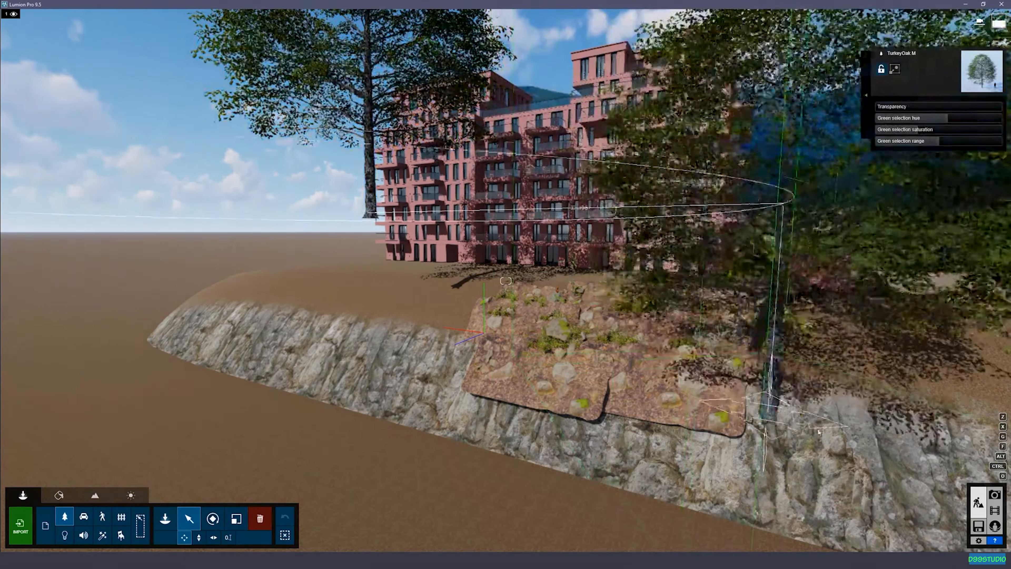
- Move the duplicated oak outward off the cliff and raise it so its shadow falls across the rocky slope
{"action": "mouse_move", "coordinate": [869, 457]}
{"action": "right_mouse_down"}
{"action": "mouse_move", "coordinate": [956, 448]}
{"action": "mouse_move", "coordinate": [951, 464]}
{"action": "mouse_move", "coordinate": [864, 442]}
{"action": "right_mouse_up"}
{"action": "key", "text": "w"}
{"action": "key", "text": "s"}
{"action": "key", "text": "w"}
{"action": "right_click_drag", "start_coordinate": [577, 191], "coordinate": [717, 199]}
{"action": "key", "text": "s"}
{"action": "key", "text": "s"}
{"action": "right_click_drag", "start_coordinate": [640, 343], "coordinate": [636, 308]}
{"action": "key", "text": "s"}
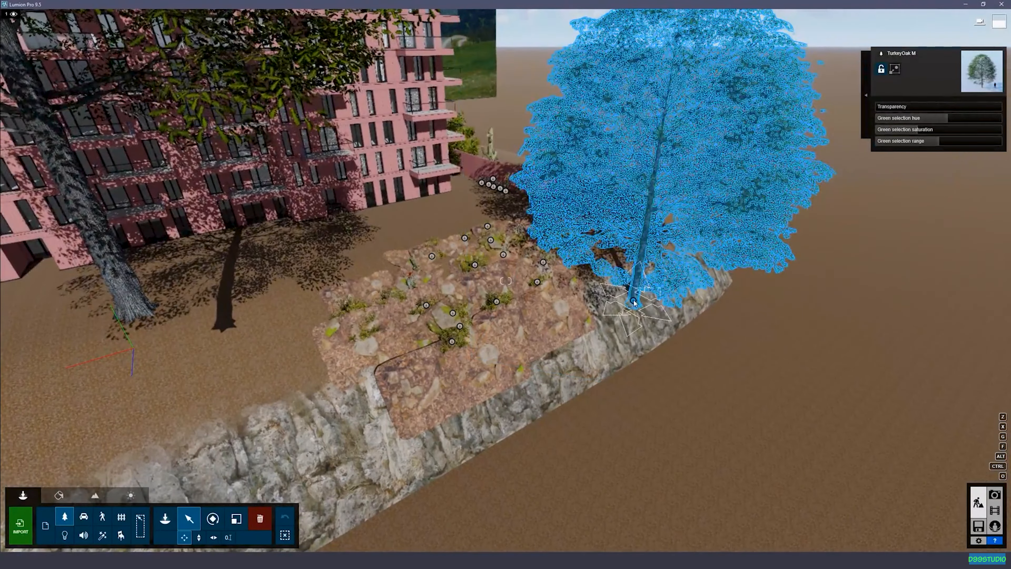
{"action": "left_click_drag", "start_coordinate": [665, 337], "coordinate": [788, 438]}
{"action": "key", "text": "h"}
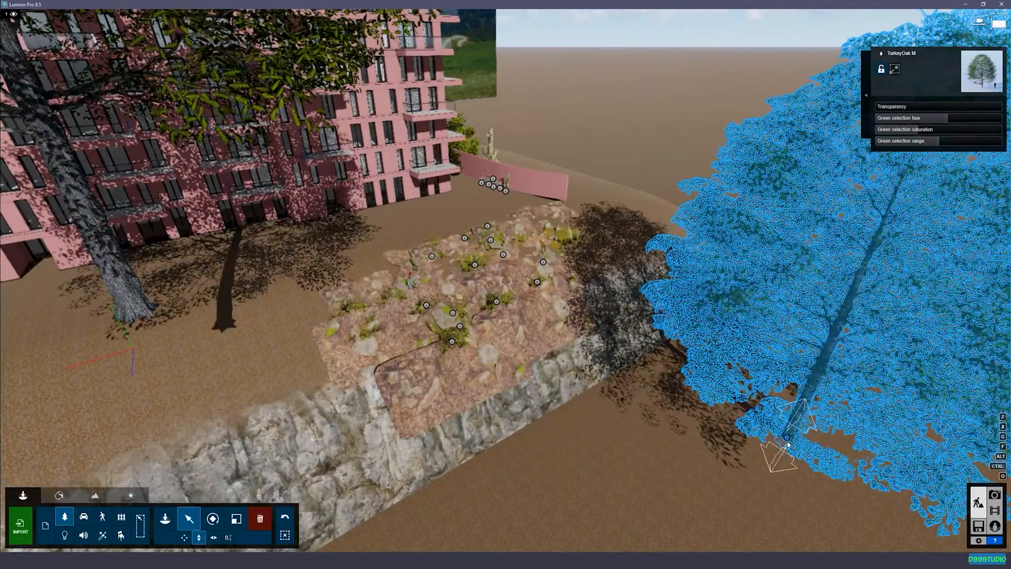
{"action": "left_click_drag", "start_coordinate": [799, 418], "coordinate": [848, 185]}
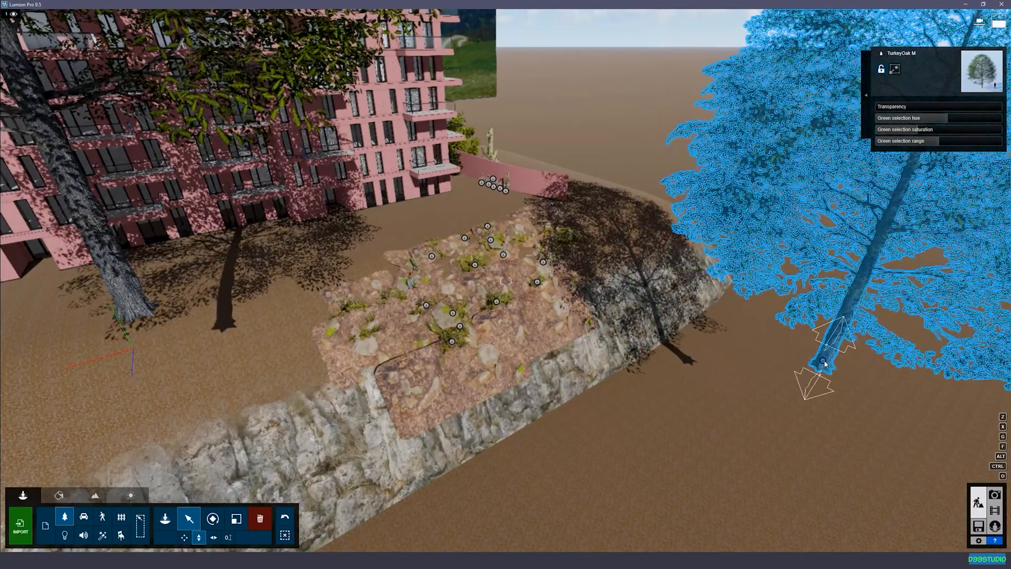
{"action": "left_click_drag", "start_coordinate": [824, 363], "coordinate": [791, 369]}
- Restore photo 3's camera to check the duplicated oak's shadow on the rocky foreground
{"action": "key", "text": "w"}
{"action": "right_click_drag", "start_coordinate": [790, 368], "coordinate": [936, 446]}
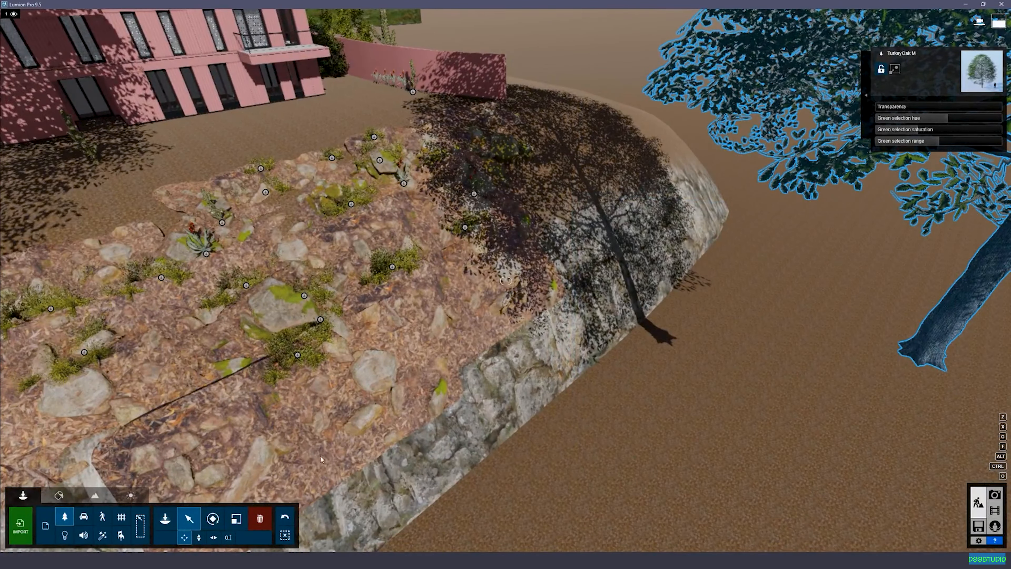
{"action": "left_click", "coordinate": [995, 495]}
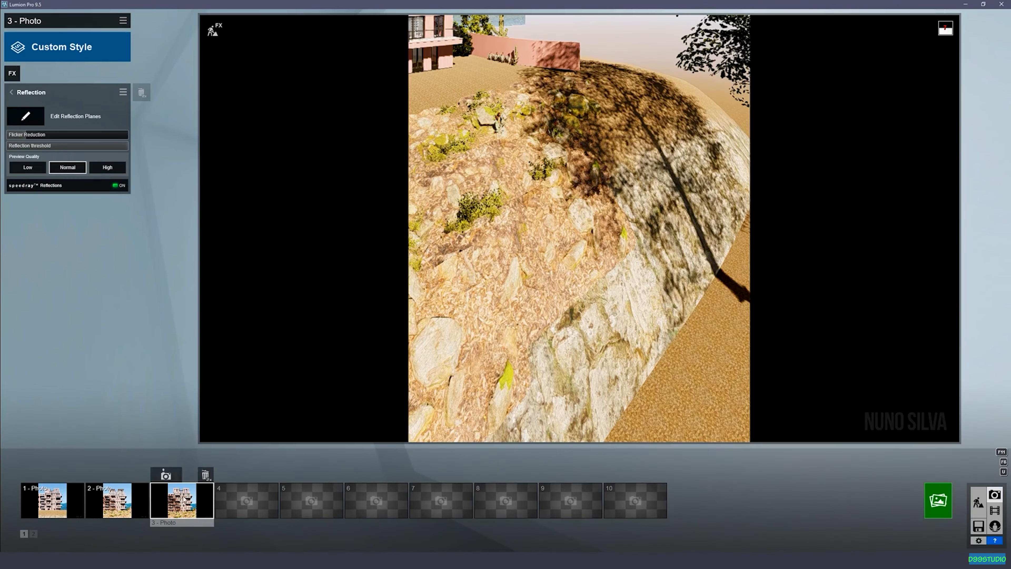
{"action": "left_click", "coordinate": [196, 480]}
{"action": "mouse_move", "coordinate": [508, 385]}
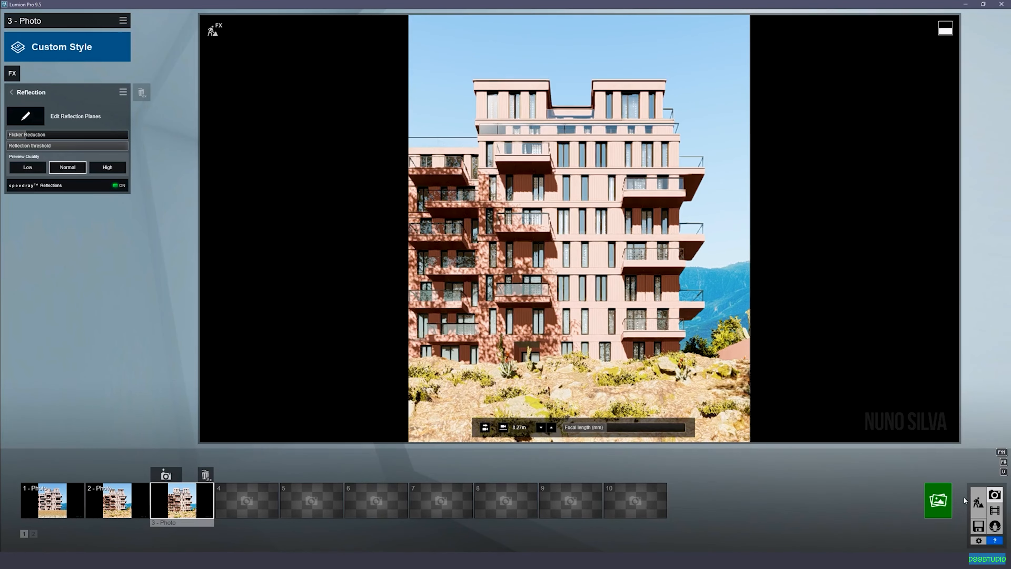
- Shift the duplicated oak toward the building so its shadow covers more of the rocky slope
{"action": "left_click", "coordinate": [979, 502]}
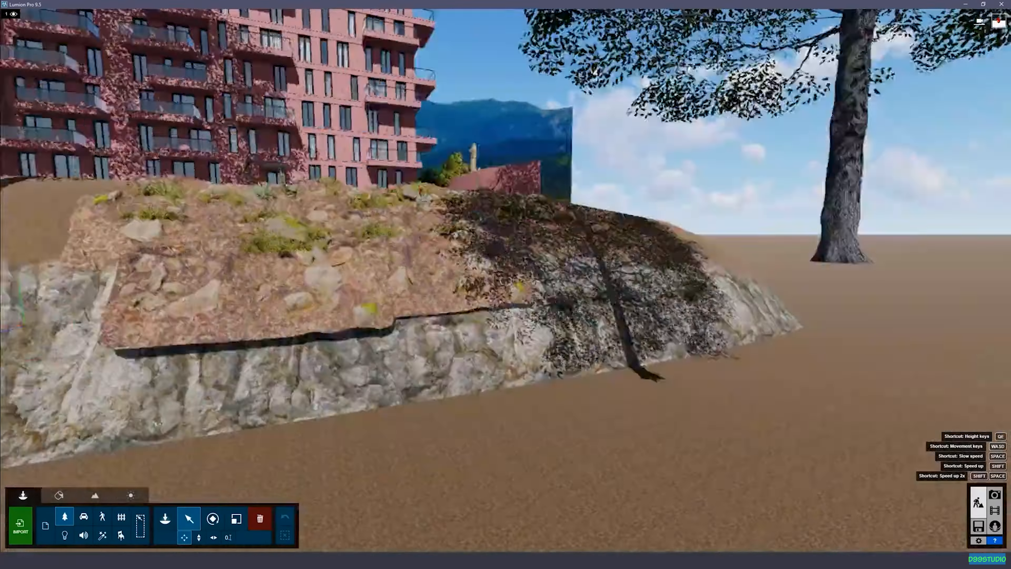
{"action": "key", "text": "s"}
{"action": "right_click_drag", "start_coordinate": [521, 245], "coordinate": [606, 281]}
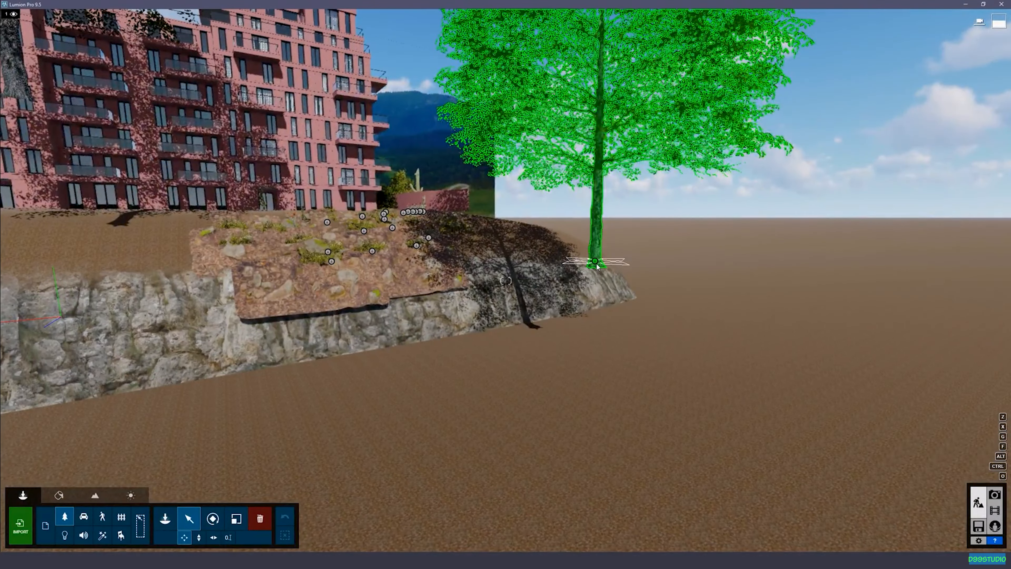
{"action": "left_click_drag", "start_coordinate": [597, 266], "coordinate": [564, 271]}
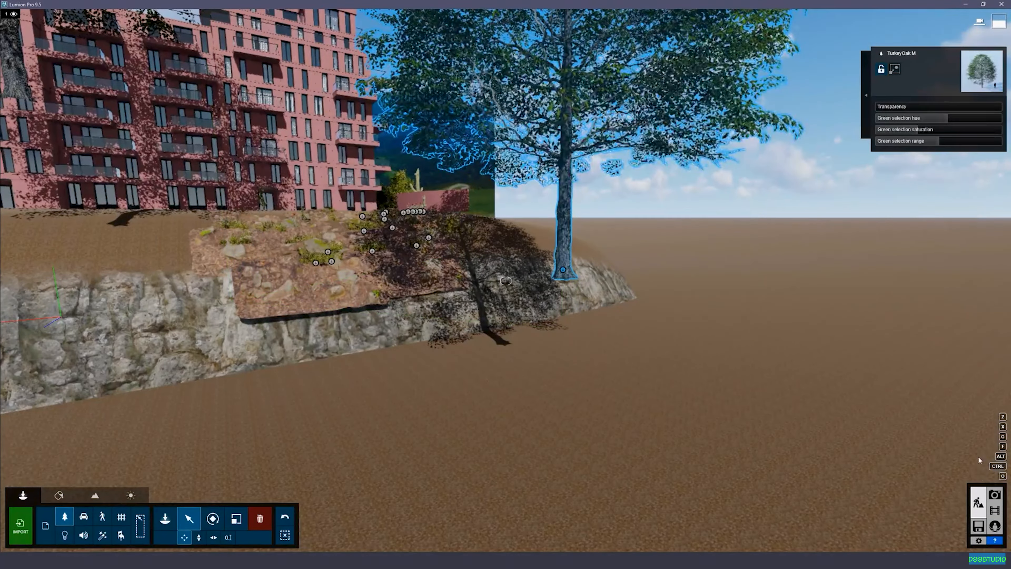
- Restore photo 3's camera and render it at the Desktop size, 1920x1080, as file 24
{"action": "left_click", "coordinate": [995, 494]}
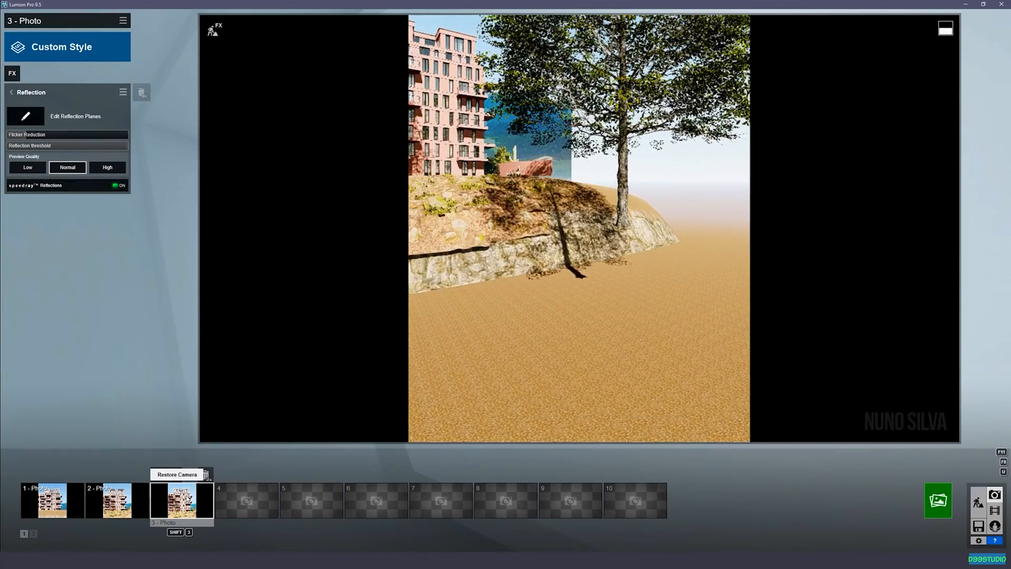
{"action": "left_click", "coordinate": [187, 498]}
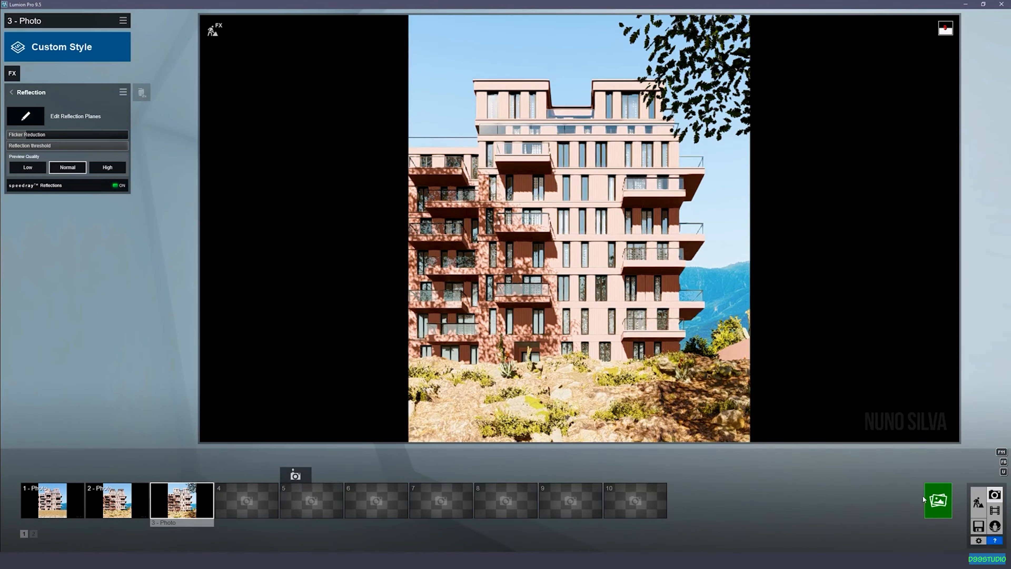
{"action": "left_click", "coordinate": [924, 500]}
{"action": "left_click", "coordinate": [416, 384]}
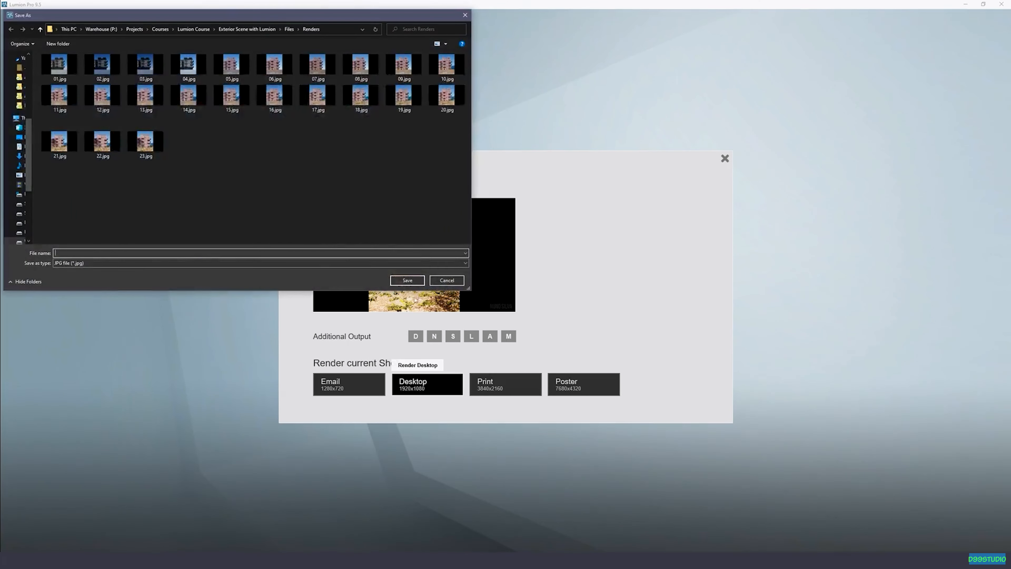
{"action": "type", "text": "24"}
{"action": "key", "text": "Return"}
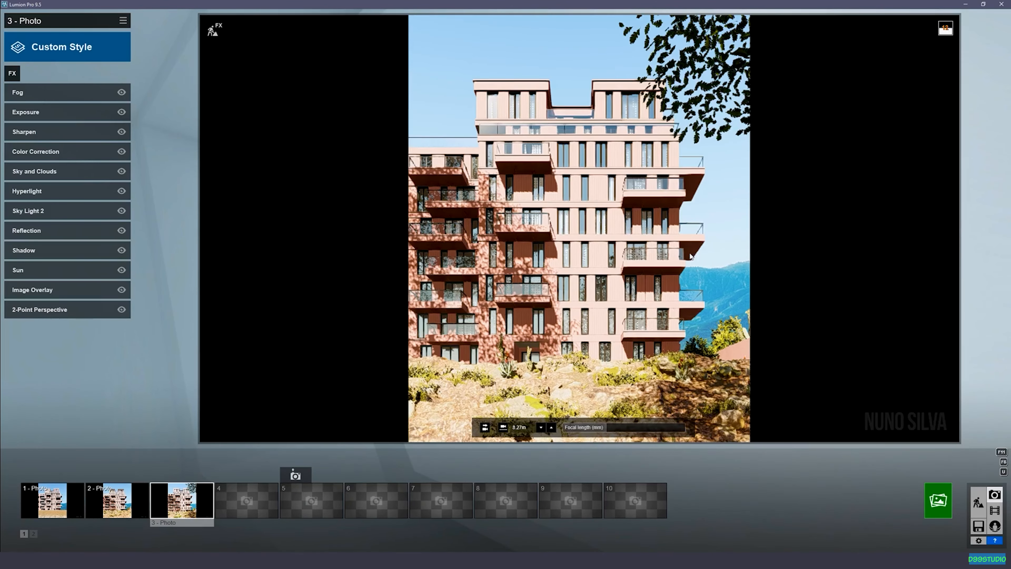
- Raise the duplicated oak higher above the cliff to clear its branches from the shot, and check it through photo 3's camera
{"action": "left_click", "coordinate": [978, 500]}
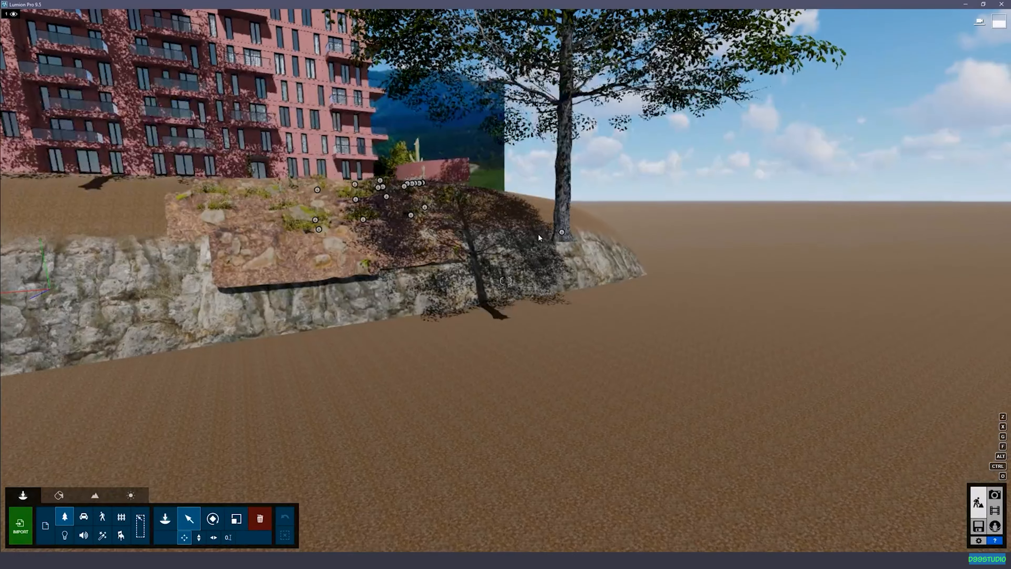
{"action": "left_click", "coordinate": [538, 233]}
{"action": "scroll", "coordinate": [562, 231], "scroll_direction": "up", "scroll_amount": 3}
{"action": "left_click_drag", "start_coordinate": [566, 152], "coordinate": [564, 96]}
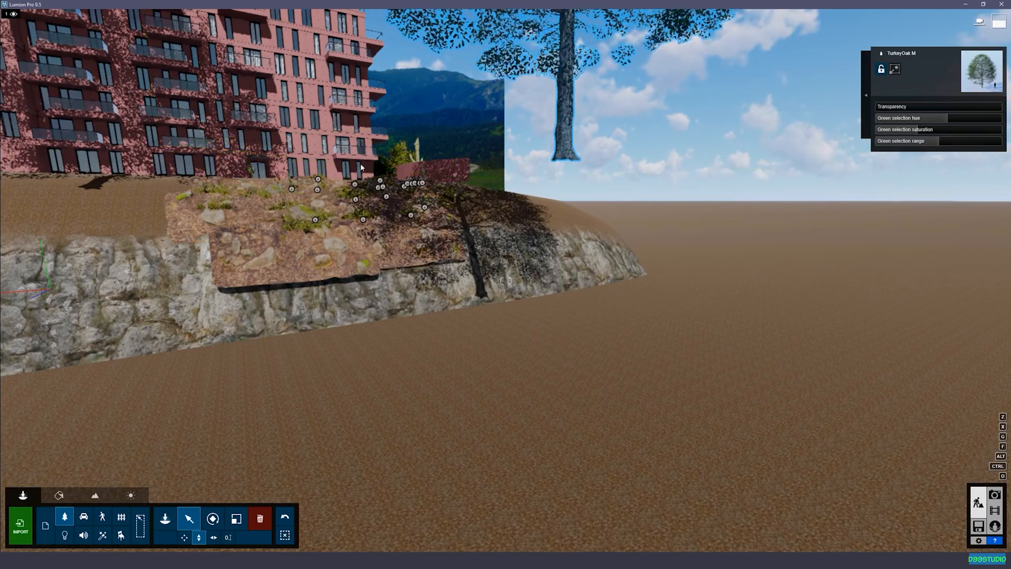
{"action": "left_click", "coordinate": [995, 495]}
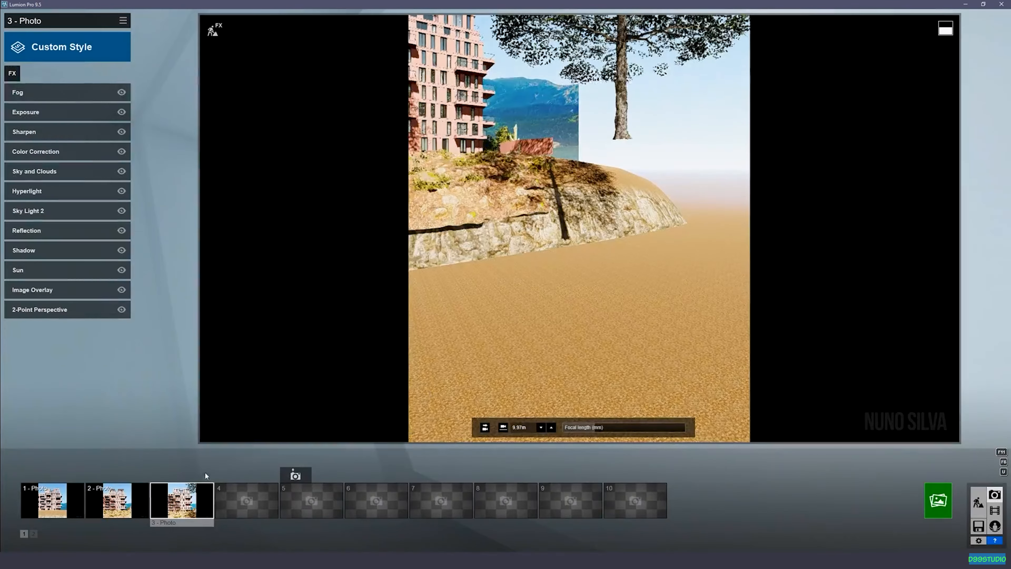
{"action": "left_click", "coordinate": [180, 508]}
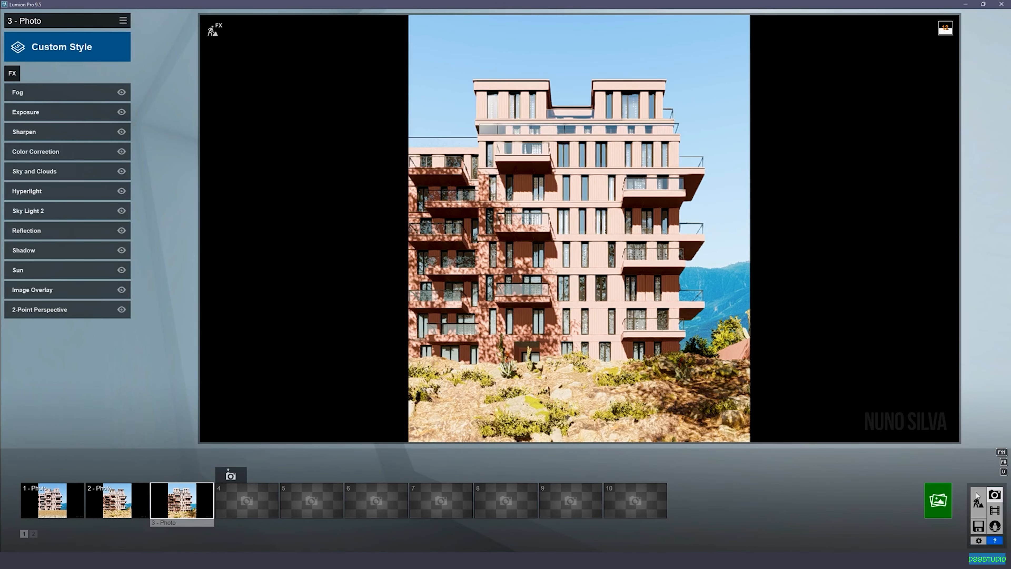
- Place a TreeCluster2 Pine Square L-RT from the Nature Library on the open ground in front of the cliff and building
{"action": "left_click", "coordinate": [979, 503]}
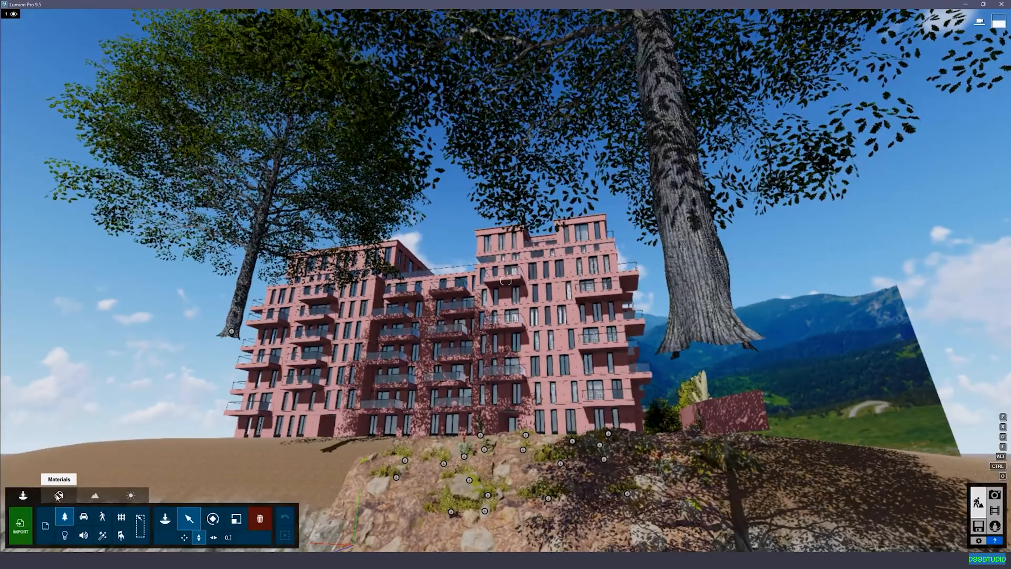
{"action": "left_click", "coordinate": [65, 516]}
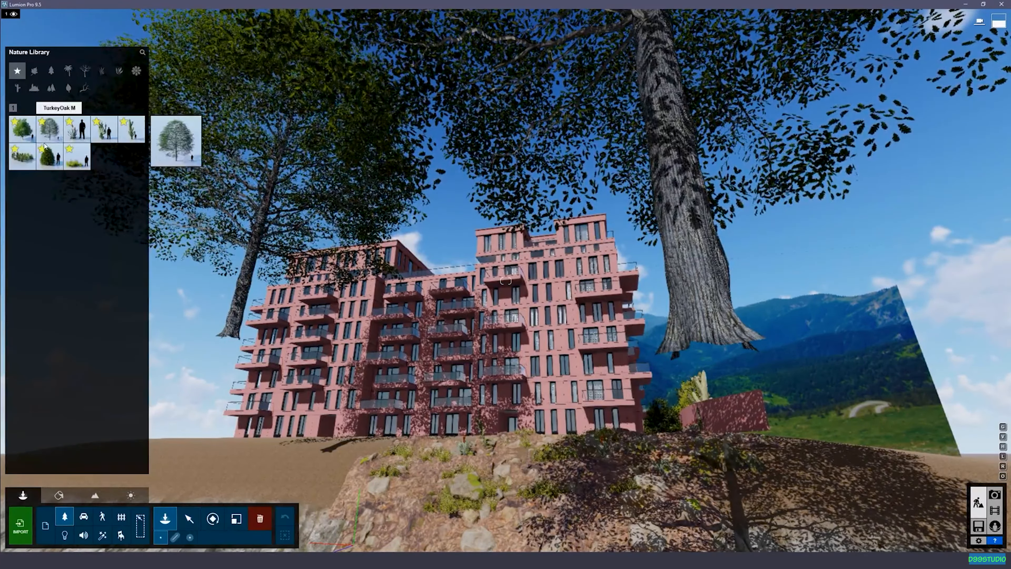
{"action": "mouse_move", "coordinate": [22, 163]}
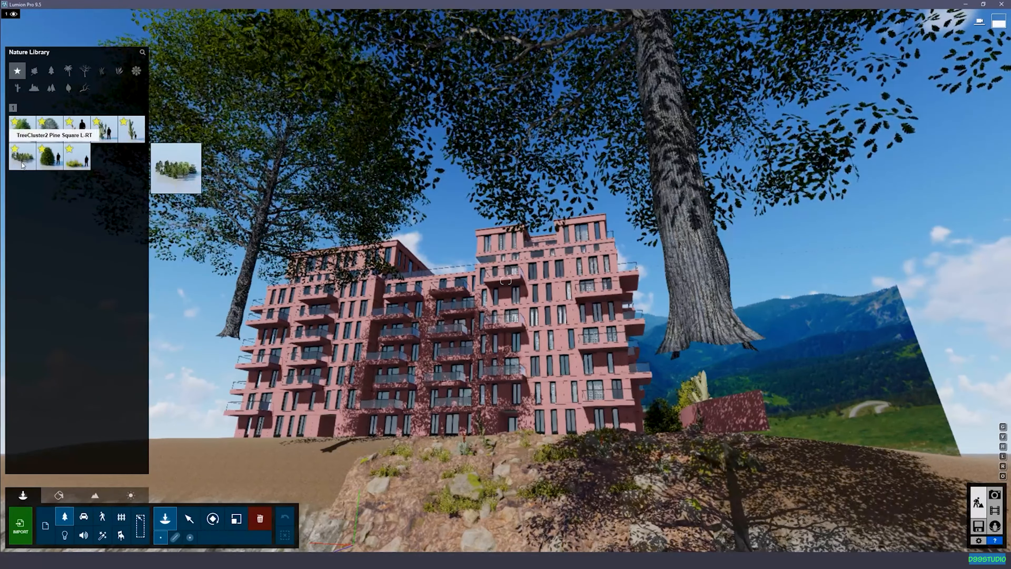
{"action": "left_click", "coordinate": [22, 164]}
{"action": "key", "text": "s"}
{"action": "right_click_drag", "start_coordinate": [397, 444], "coordinate": [411, 519]}
{"action": "key", "text": "s"}
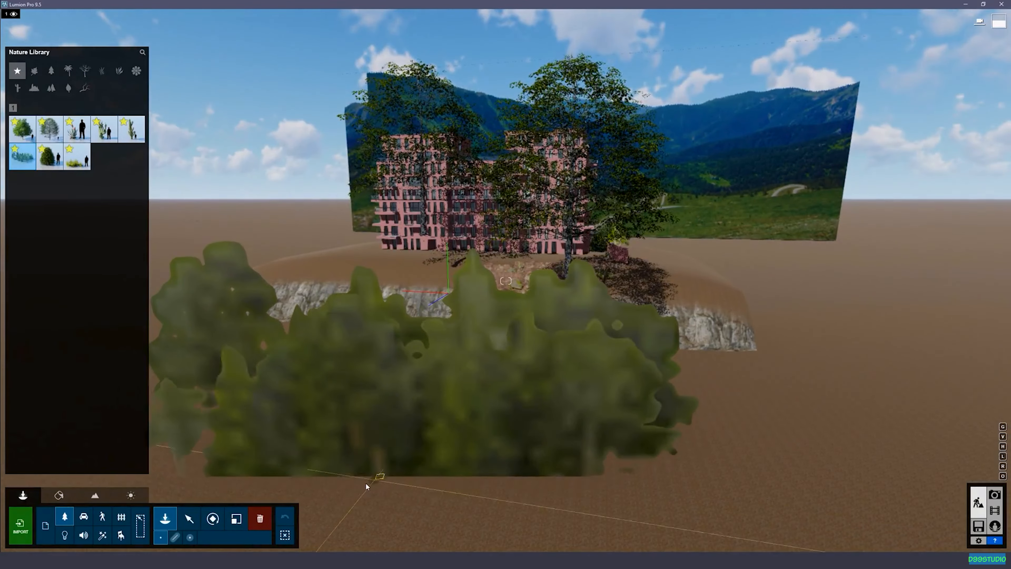
{"action": "left_click", "coordinate": [342, 440]}
- Raise the pine tree cluster well above the ground and check it through photo 3's camera
{"action": "right_click_drag", "start_coordinate": [379, 445], "coordinate": [318, 454]}
{"action": "left_click", "coordinate": [189, 518]}
{"action": "left_click_drag", "start_coordinate": [506, 430], "coordinate": [496, 2]}
{"action": "right_click_drag", "start_coordinate": [497, 48], "coordinate": [574, 3]}
{"action": "key", "text": "shift+w"}
{"action": "key", "text": "d"}
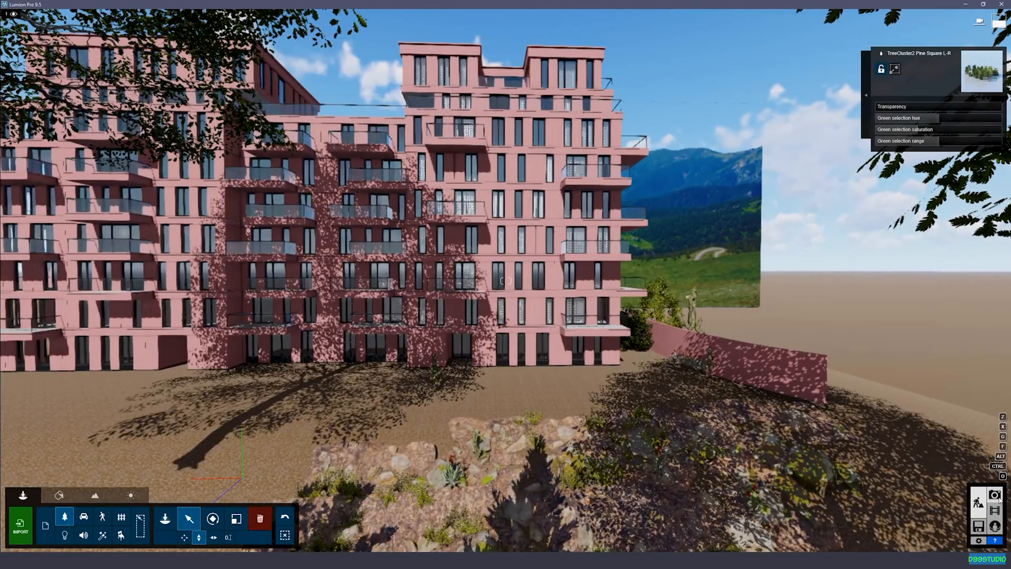
{"action": "left_click", "coordinate": [997, 498]}
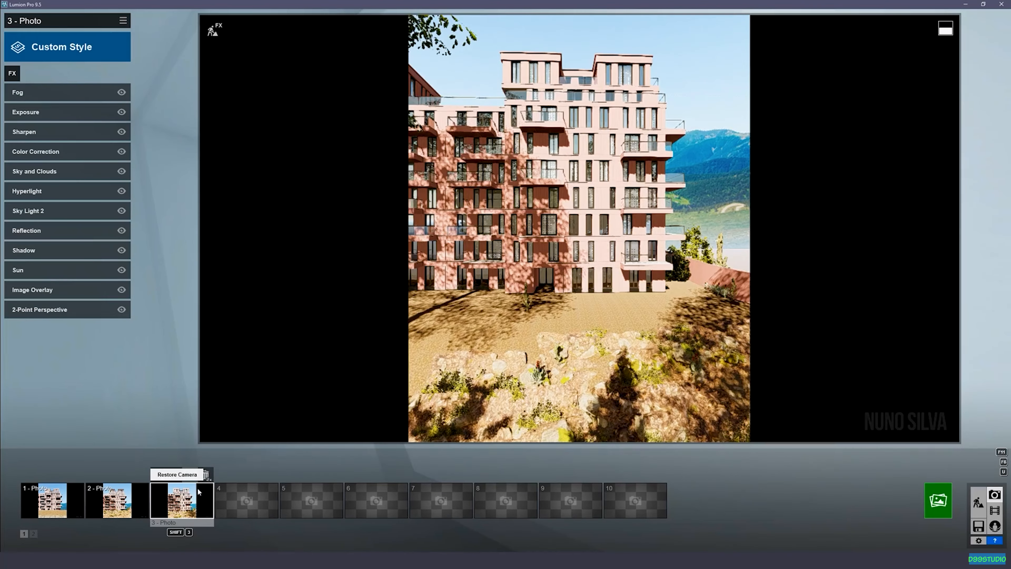
{"action": "left_click", "coordinate": [199, 492]}
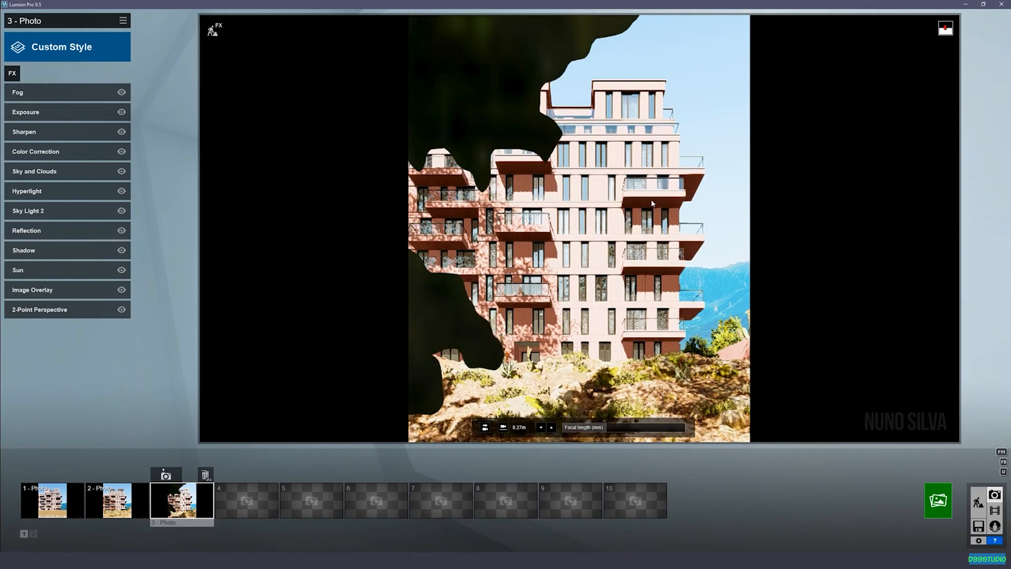
- Move the pine tree cluster farther away from the building and the oak, and scale it up
{"action": "left_click", "coordinate": [979, 503]}
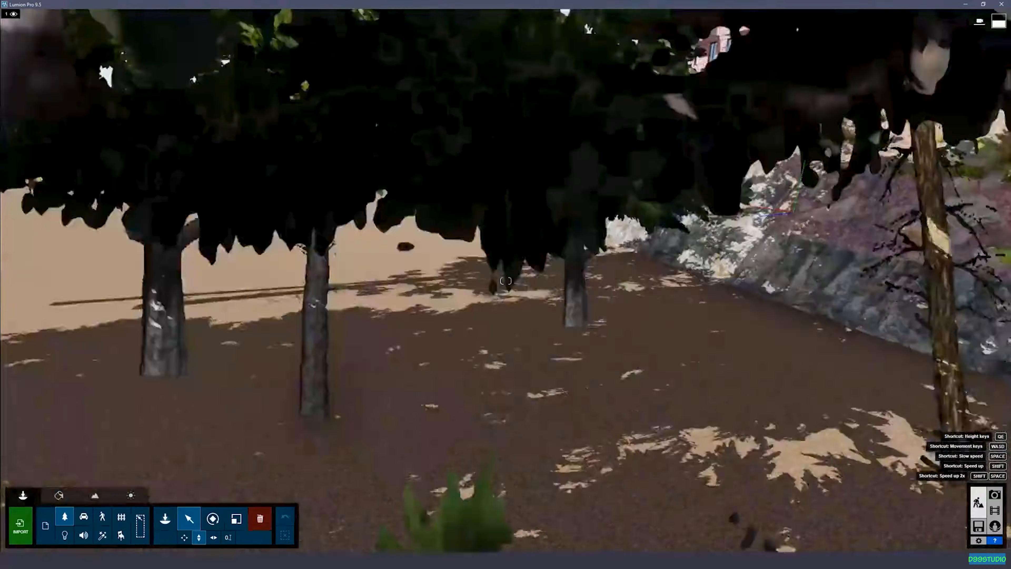
{"action": "key", "text": "s"}
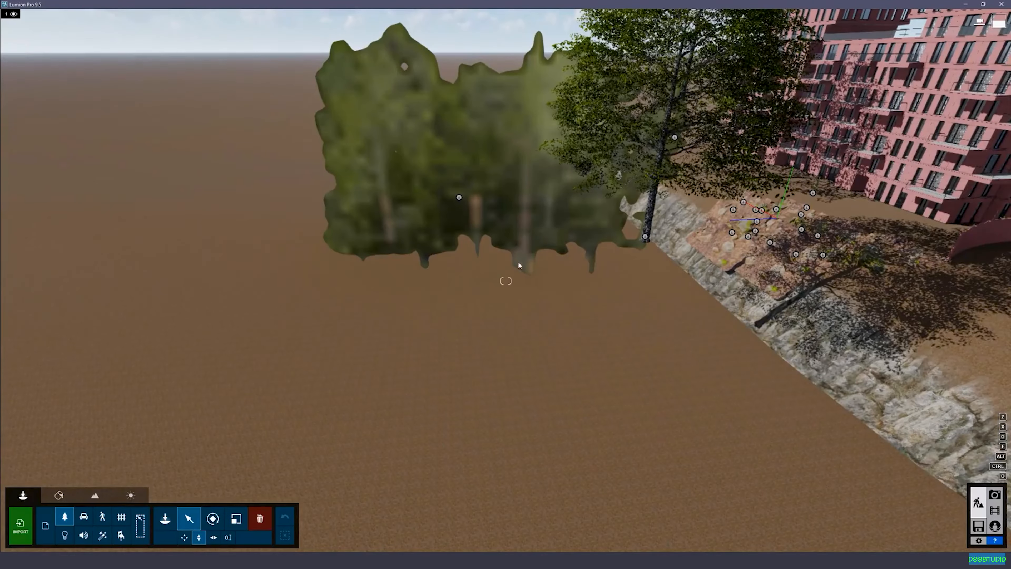
{"action": "left_click_drag", "start_coordinate": [459, 199], "coordinate": [319, 205]}
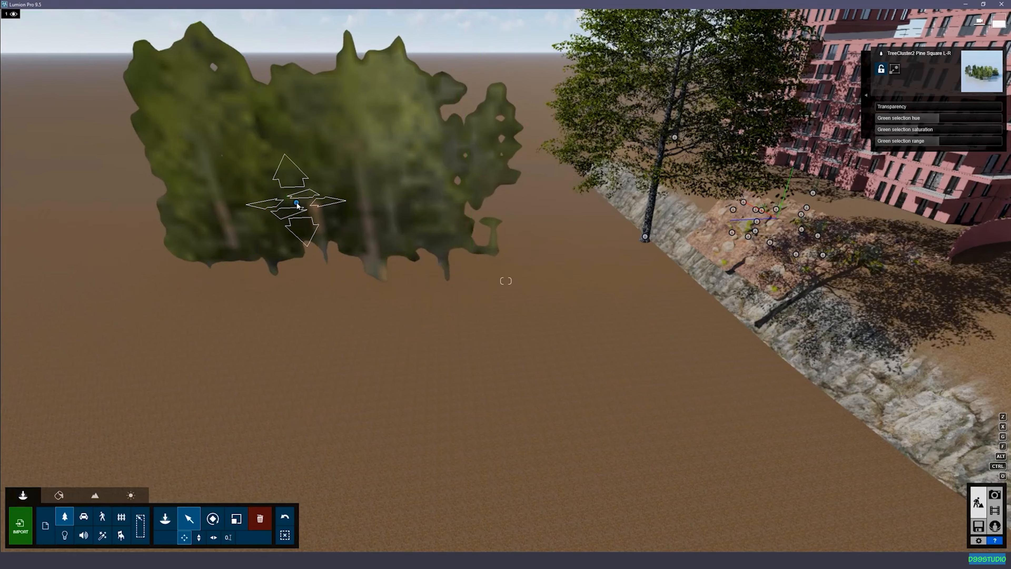
{"action": "key", "text": "l"}
{"action": "left_click_drag", "start_coordinate": [299, 201], "coordinate": [164, 200]}
{"action": "key", "text": "m"}
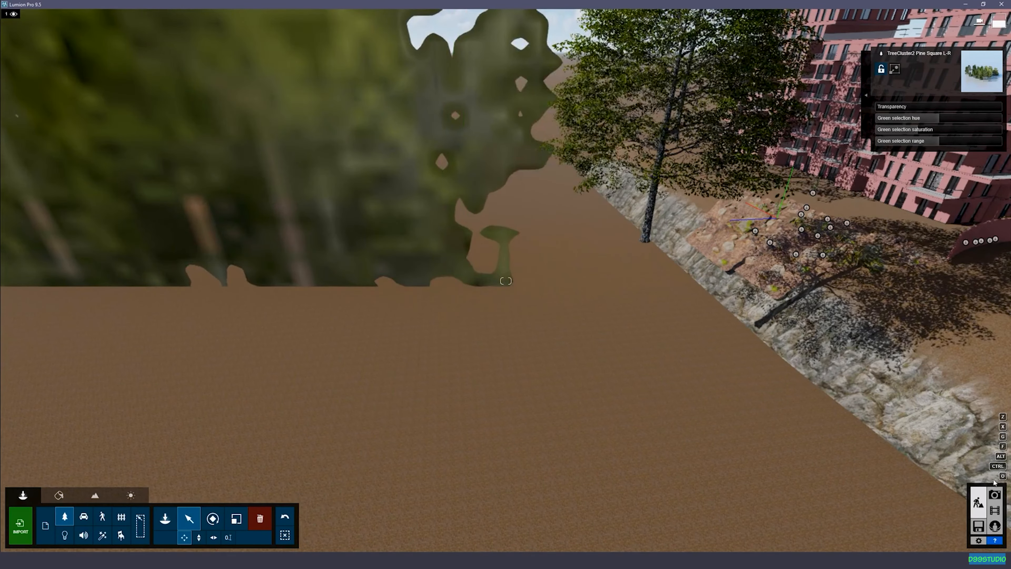
- Restore photo 3's camera and render the current shot at the Desktop size, 1920x1080
{"action": "left_click", "coordinate": [994, 495]}
{"action": "left_click", "coordinate": [198, 493]}
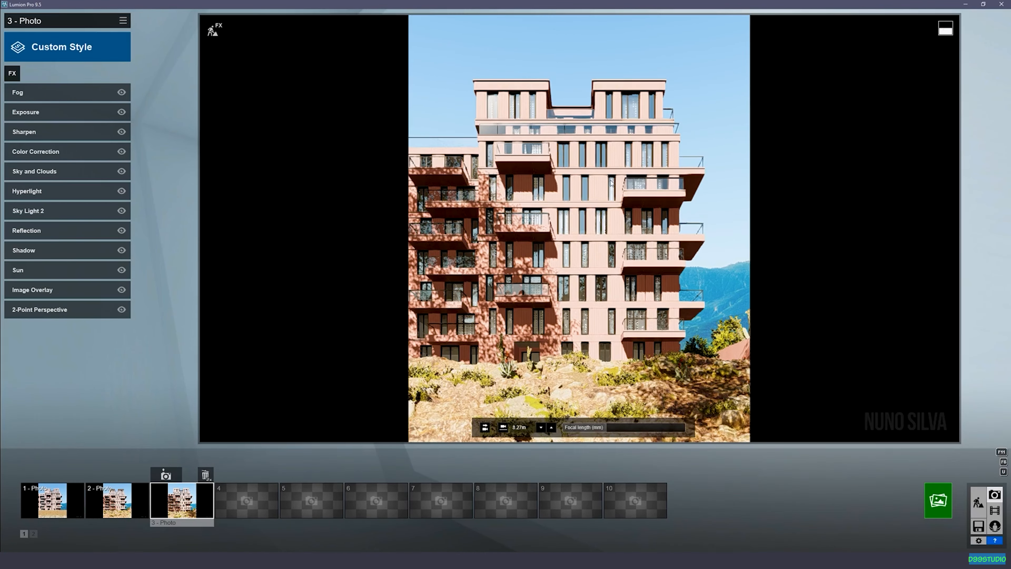
{"action": "left_click", "coordinate": [938, 500]}
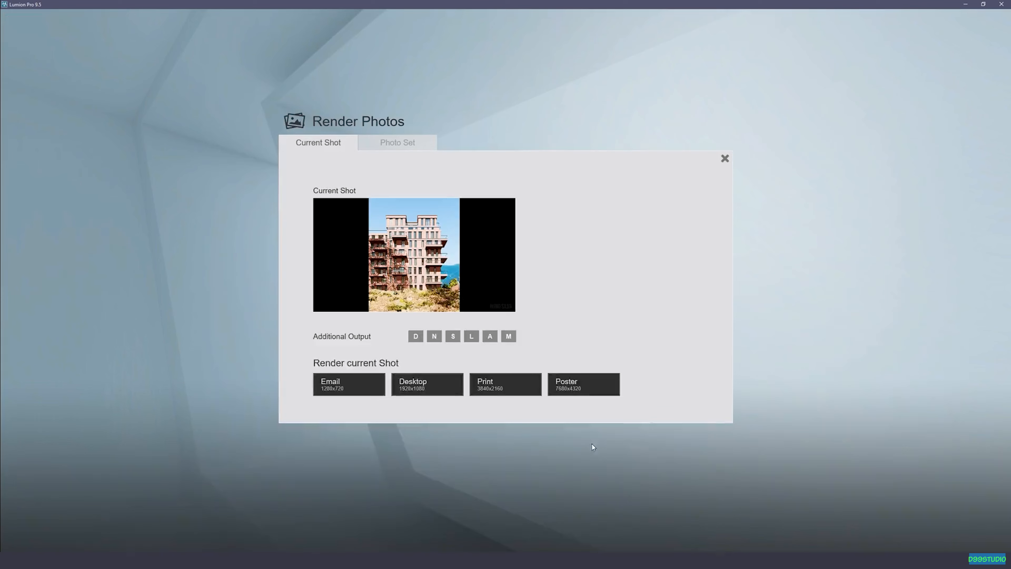
{"action": "left_click", "coordinate": [426, 389]}
{"action": "key", "text": "Return"}
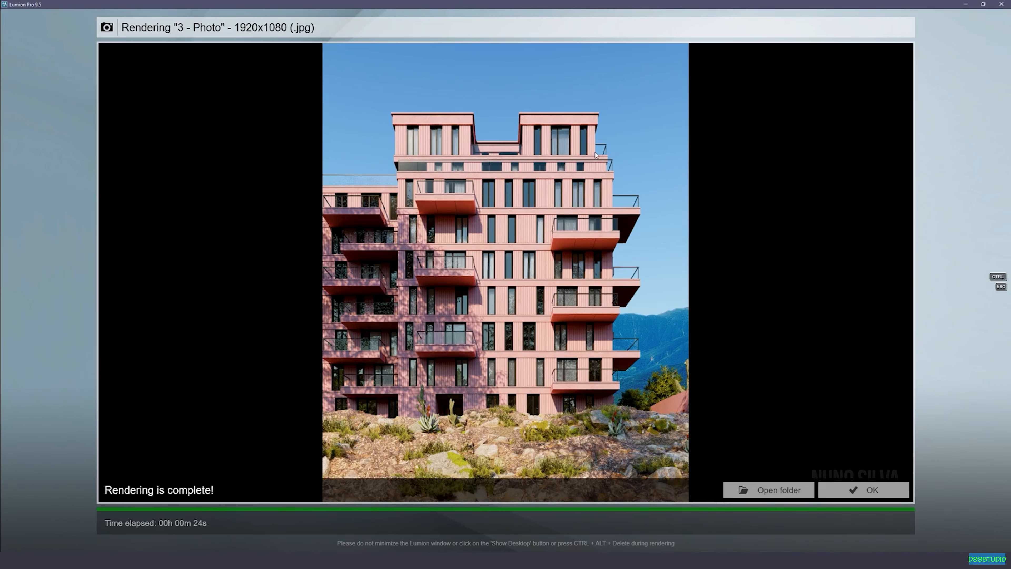
- Close the finished render, then set photo 3's Exposure to about 0.6 and its Sky brightness to 0.7
{"action": "left_click", "coordinate": [858, 488]}
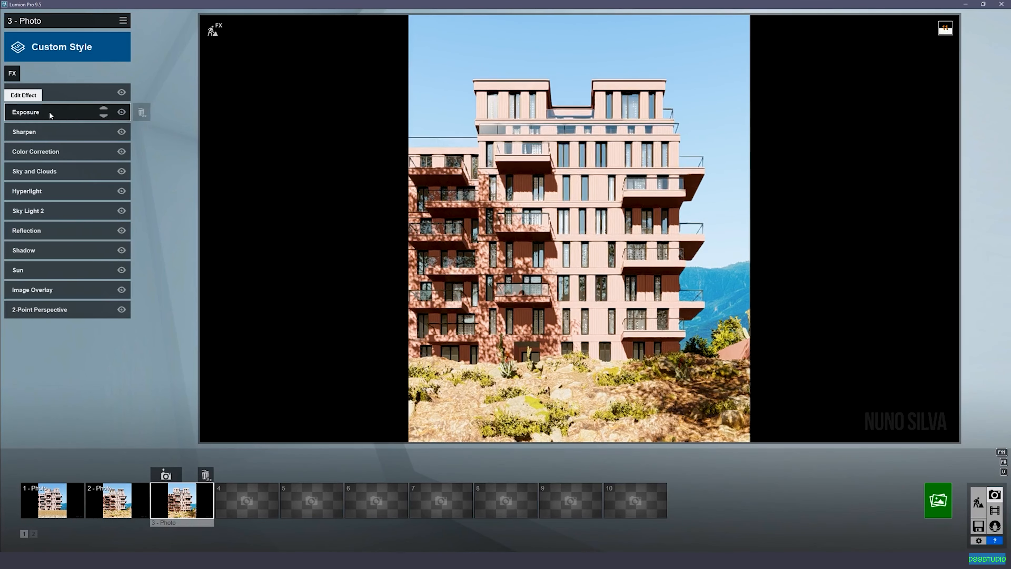
{"action": "left_click", "coordinate": [49, 112]}
{"action": "left_click_drag", "start_coordinate": [53, 108], "coordinate": [86, 104]}
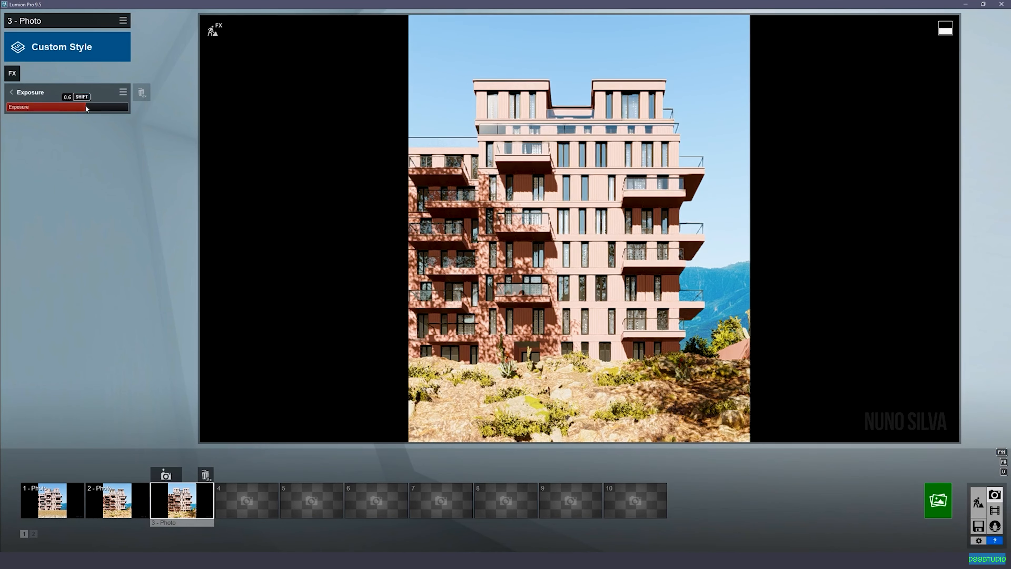
{"action": "left_click", "coordinate": [11, 92]}
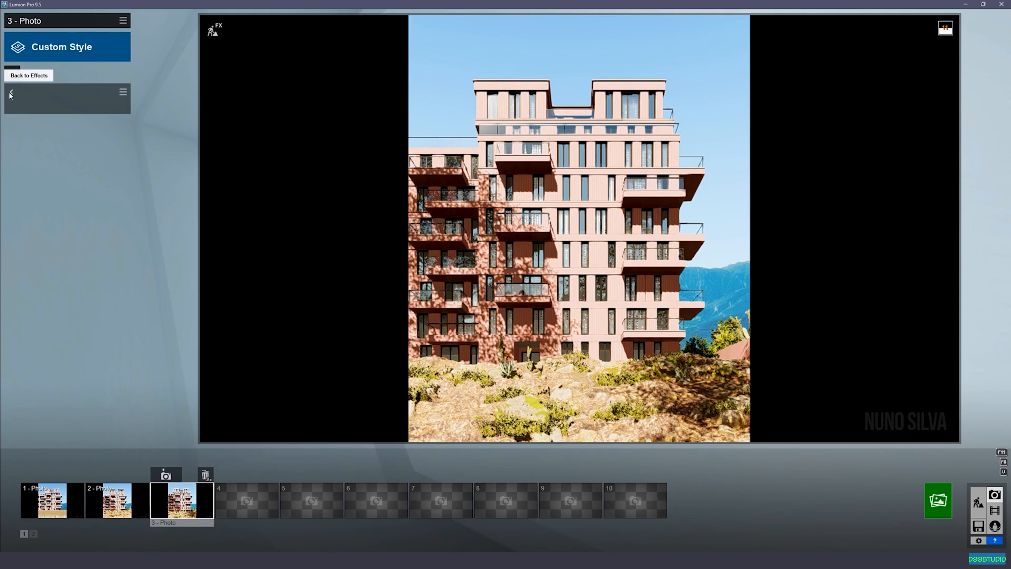
{"action": "left_click", "coordinate": [55, 171]}
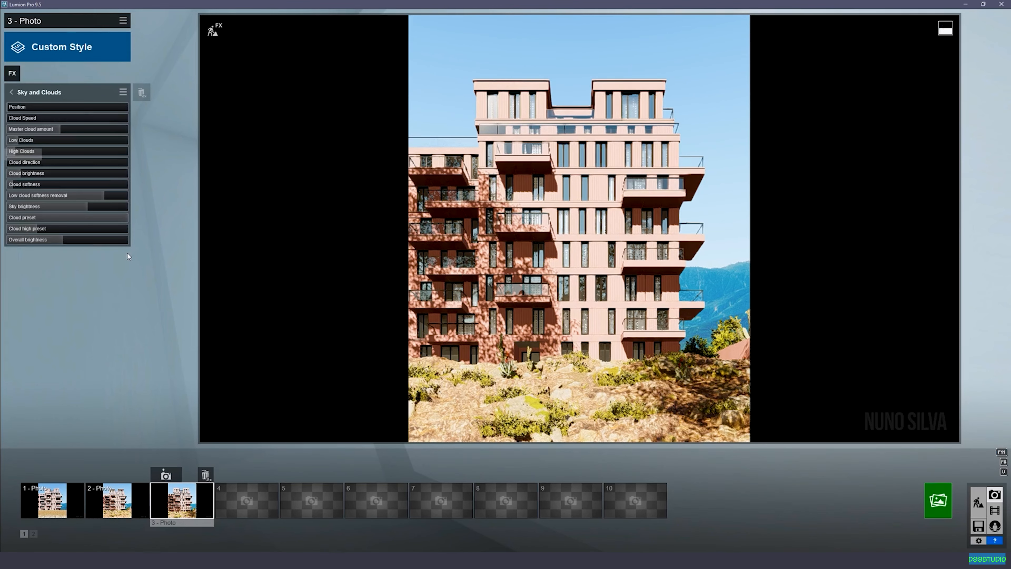
{"action": "left_click_drag", "start_coordinate": [80, 204], "coordinate": [86, 208]}
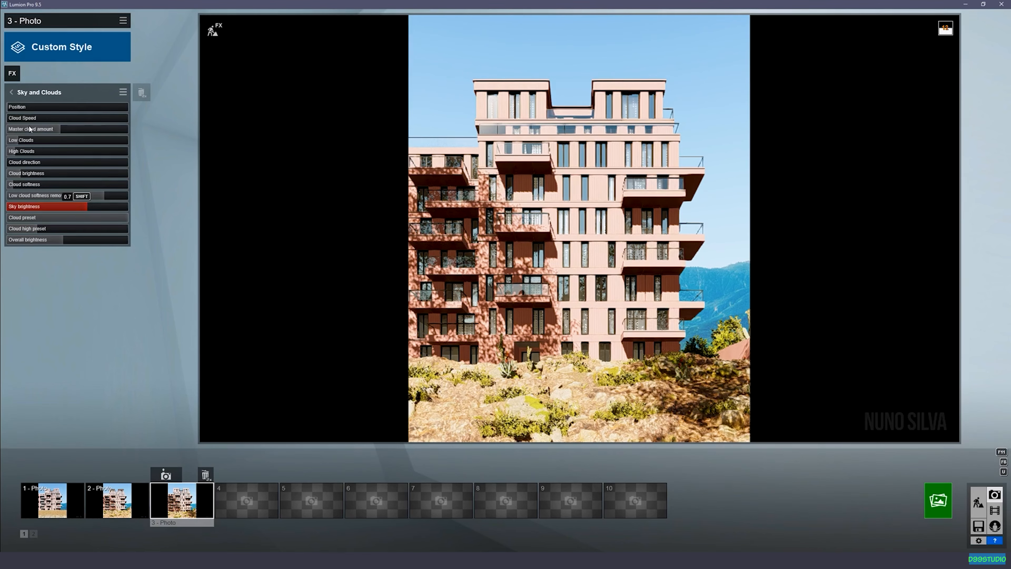
{"action": "left_click", "coordinate": [11, 92]}
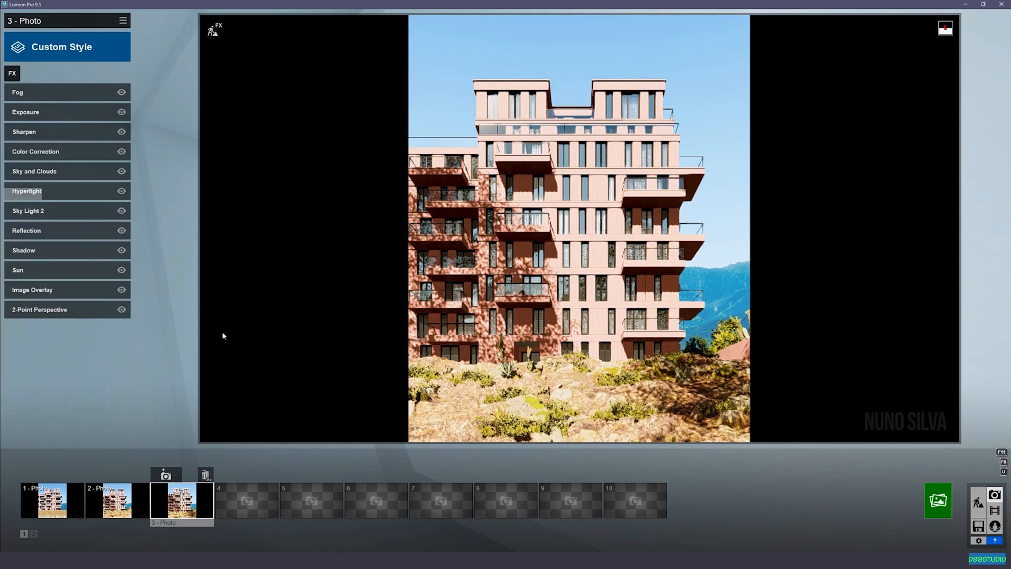
- Lower the mountain Background Plane behind the building slightly
{"action": "left_click", "coordinate": [978, 503]}
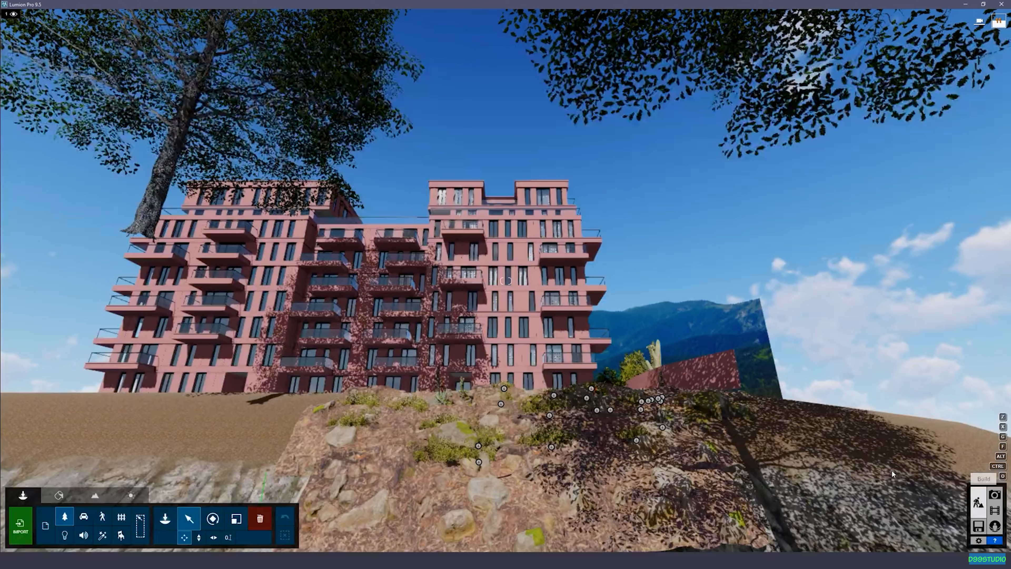
{"action": "left_click", "coordinate": [660, 322]}
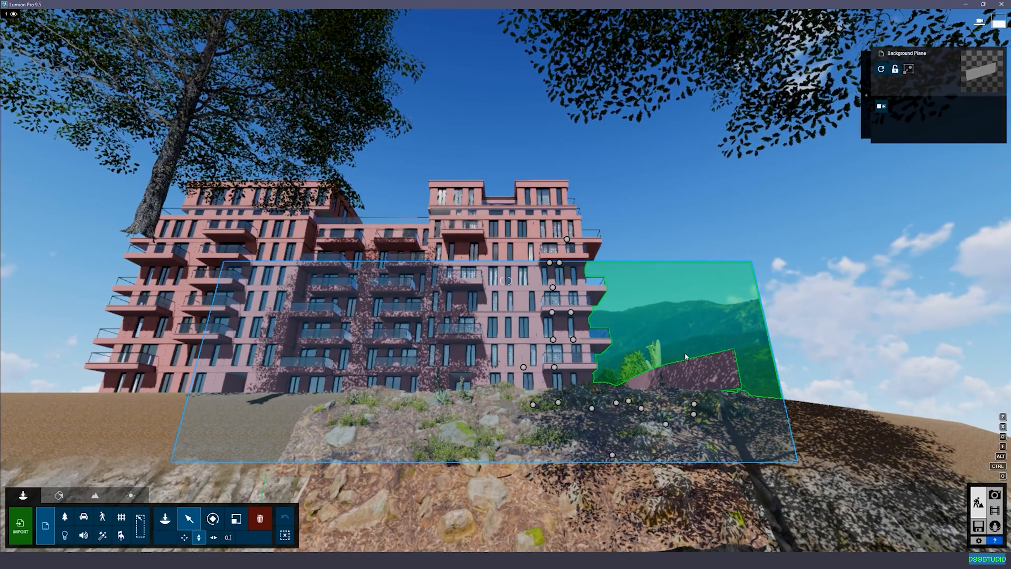
{"action": "key", "text": "w"}
{"action": "right_click_drag", "start_coordinate": [681, 343], "coordinate": [781, 343]}
{"action": "key", "text": "q"}
{"action": "right_click_drag", "start_coordinate": [780, 295], "coordinate": [729, 319]}
{"action": "key", "text": "s"}
{"action": "left_click_drag", "start_coordinate": [679, 304], "coordinate": [677, 323]}
{"action": "mouse_move", "coordinate": [675, 360]}
{"action": "left_mouse_down"}
{"action": "mouse_move", "coordinate": [669, 532]}
{"action": "mouse_move", "coordinate": [681, 374]}
{"action": "left_mouse_up"}
{"action": "right_click_drag", "start_coordinate": [680, 374], "coordinate": [695, 340]}
{"action": "key", "text": "s"}
- Delete the duplicate mountain plane, lower the remaining one further, and check it through photo 3's camera
{"action": "left_click", "coordinate": [262, 519]}
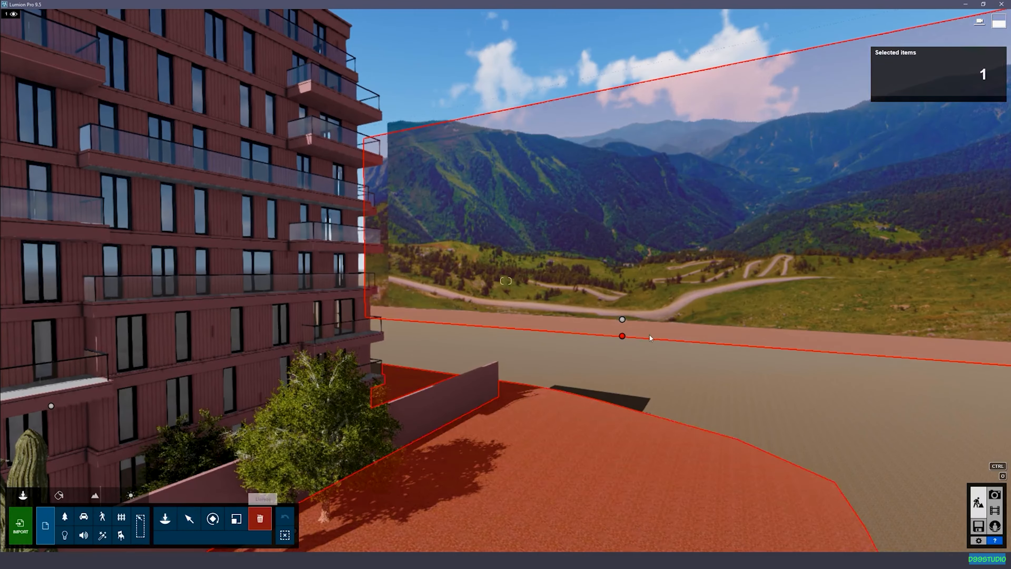
{"action": "left_click", "coordinate": [622, 336]}
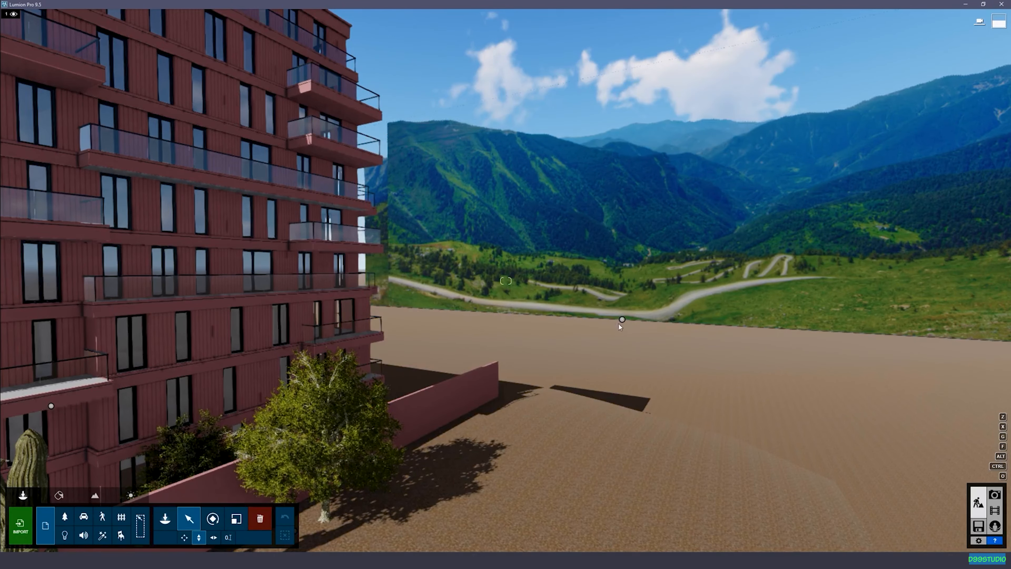
{"action": "left_click_drag", "start_coordinate": [622, 318], "coordinate": [633, 542]}
{"action": "left_click", "coordinate": [1000, 496]}
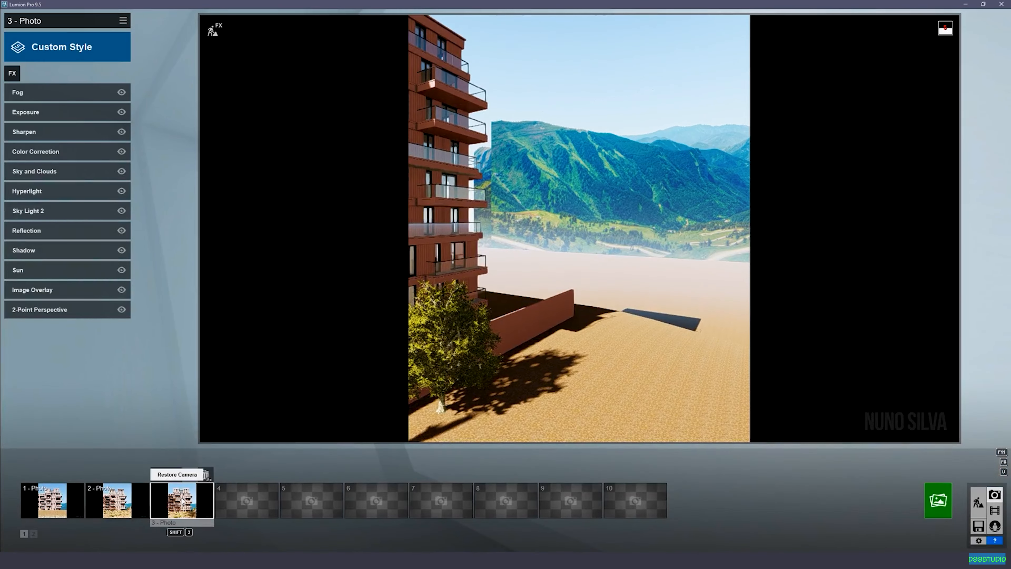
{"action": "left_click", "coordinate": [182, 501]}
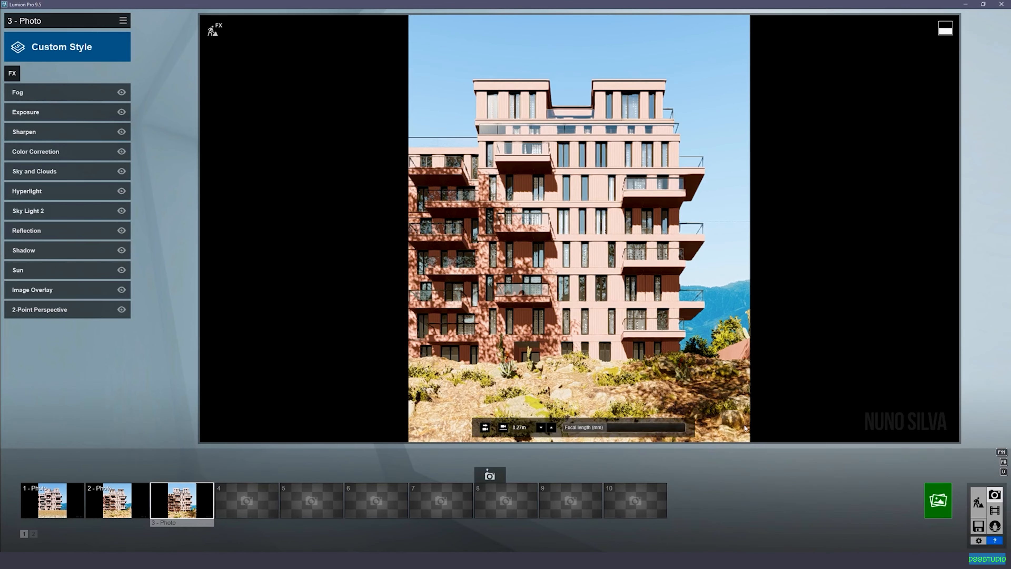
- Check the Emissive setting in the mountain Background Plane's material
{"action": "left_click", "coordinate": [979, 502]}
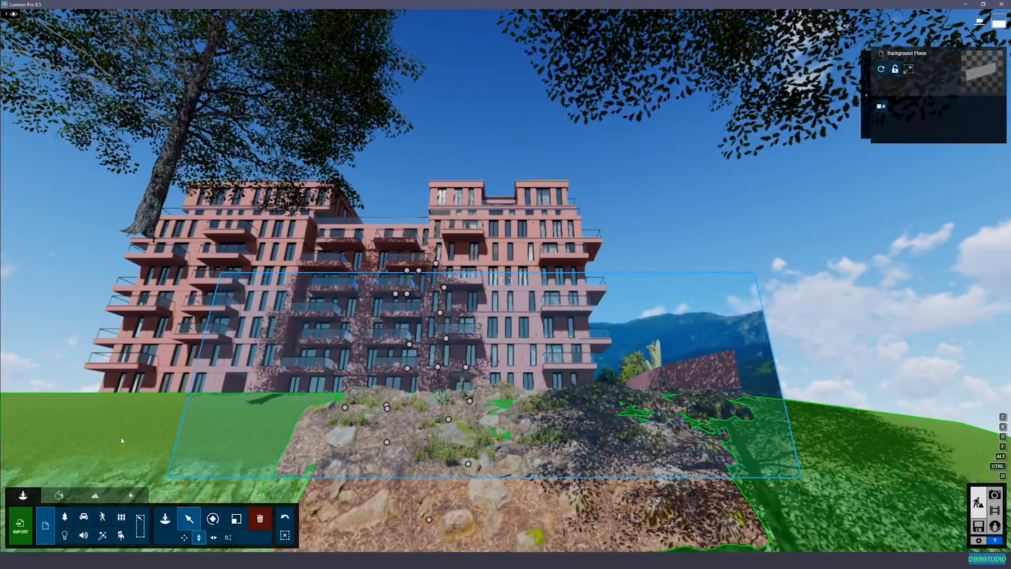
{"action": "left_click", "coordinate": [69, 495]}
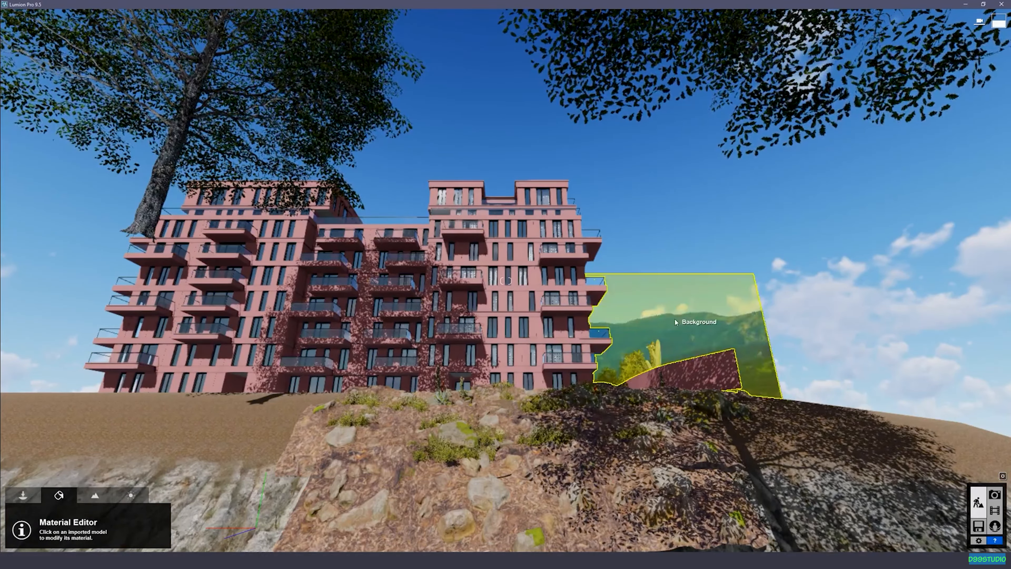
{"action": "left_click", "coordinate": [657, 342]}
{"action": "left_click", "coordinate": [69, 481]}
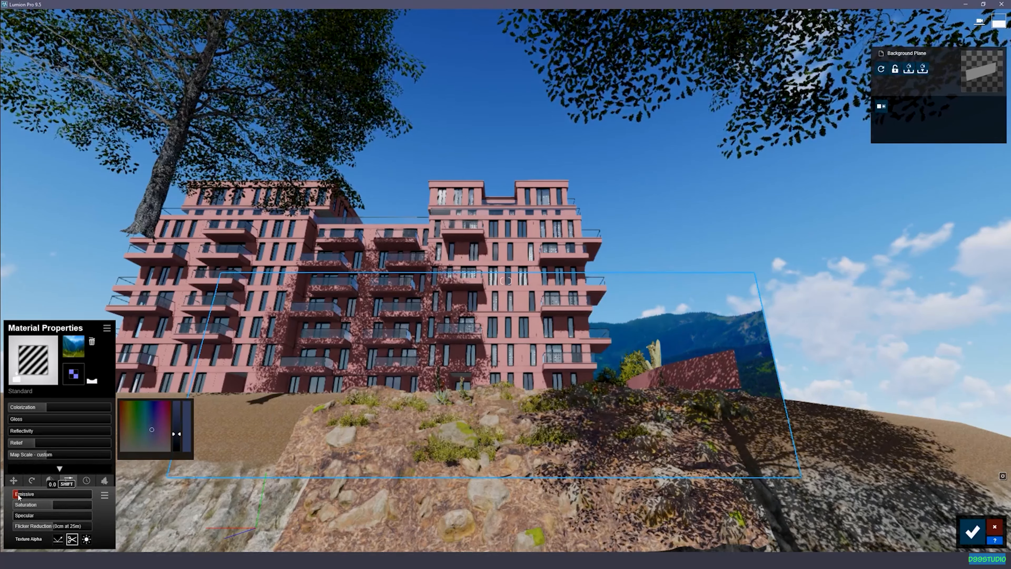
{"action": "left_click", "coordinate": [973, 531]}
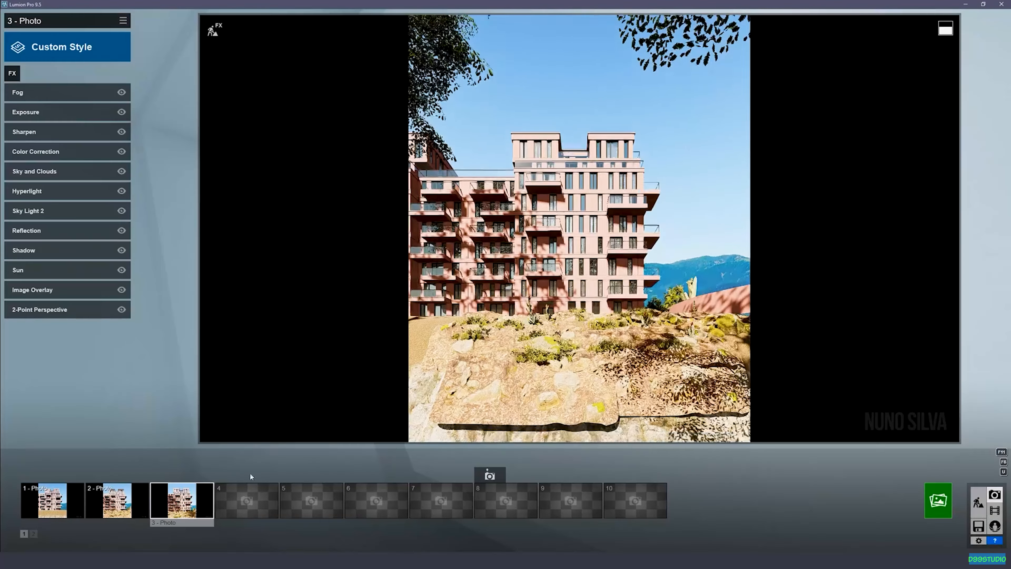
- Restore photo 3's camera, render the current shot at the Desktop size, 1920x1080, as 26, and close the finished render
{"action": "left_click", "coordinate": [199, 497]}
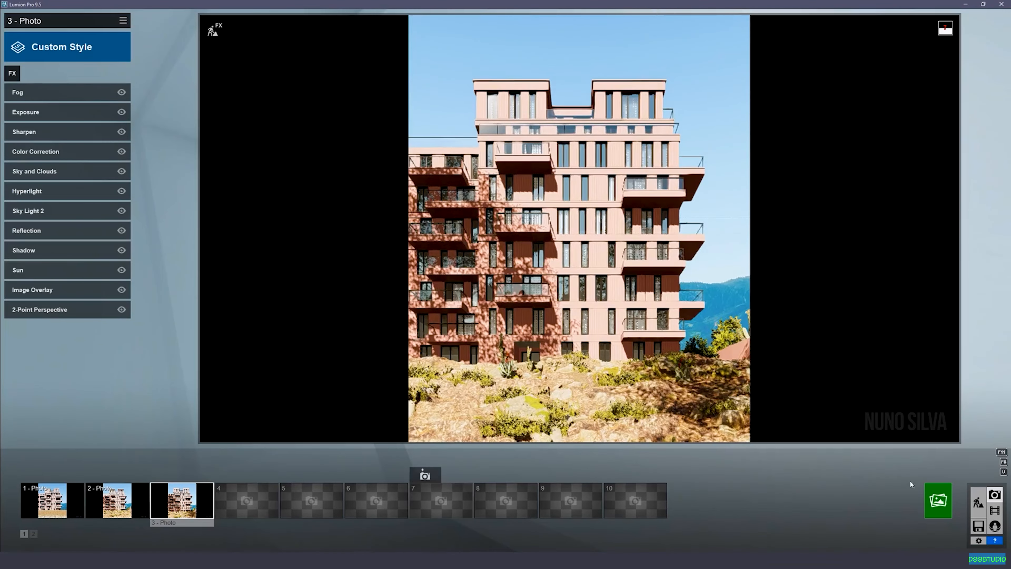
{"action": "left_click", "coordinate": [939, 500]}
{"action": "left_click", "coordinate": [433, 389]}
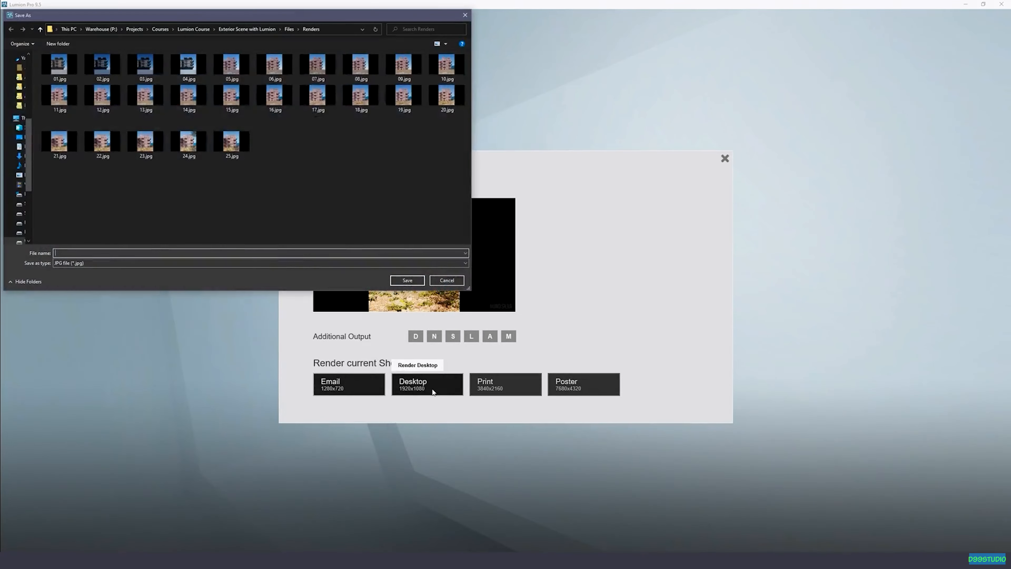
{"action": "type", "text": "26"}
{"action": "key", "text": "Return"}
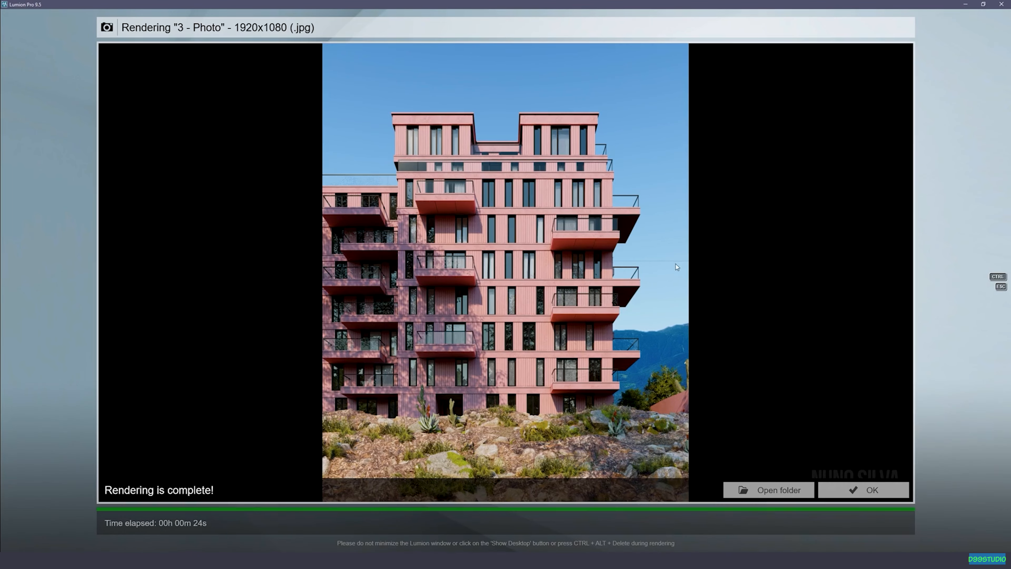
{"action": "left_click", "coordinate": [872, 489]}
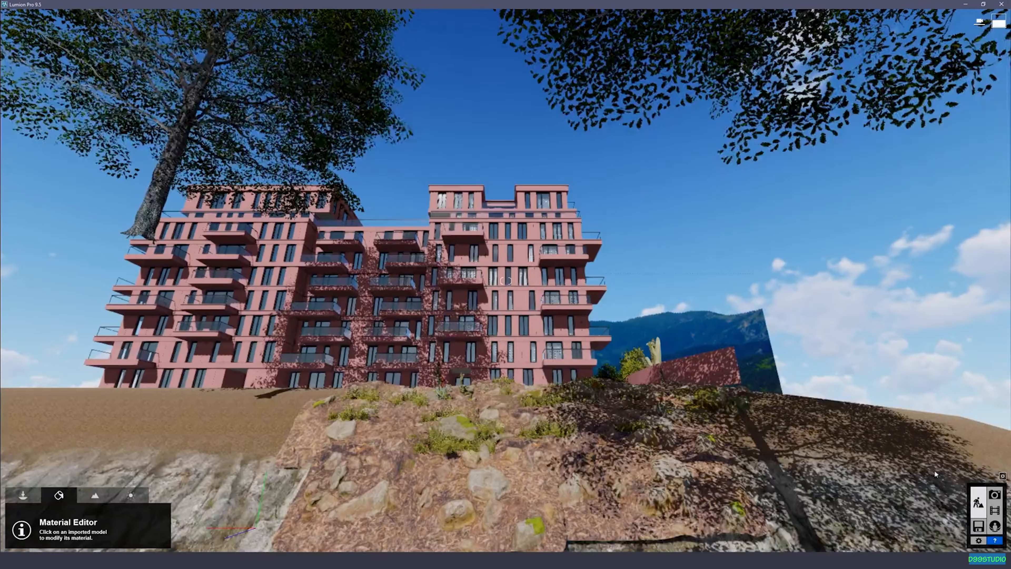
- Try shifting and rescaling the mountain texture on the Background Plane with its offset and map scale settings, and save the material
{"action": "key", "text": "shift+w"}
{"action": "right_click_drag", "start_coordinate": [780, 259], "coordinate": [743, 296]}
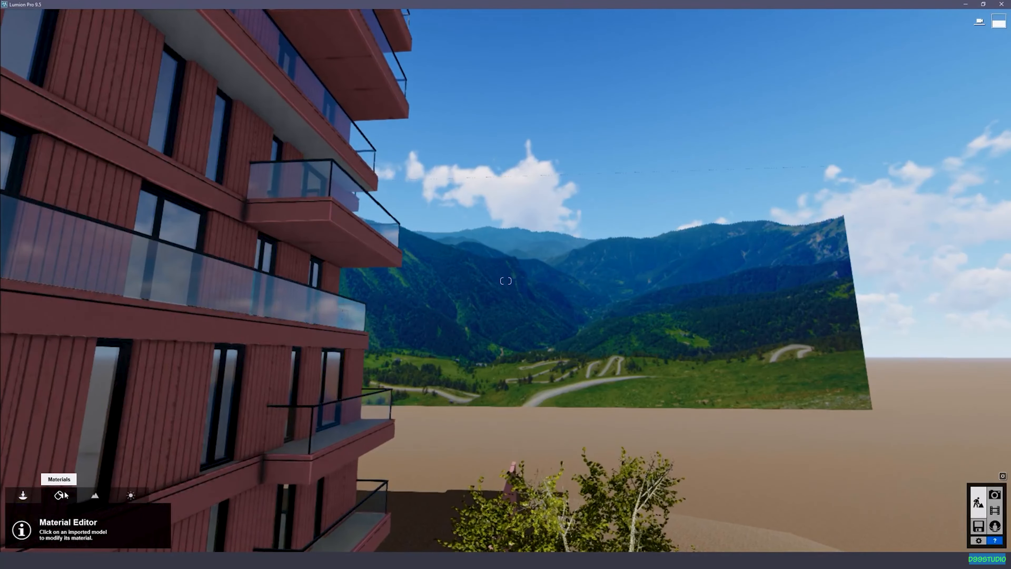
{"action": "left_click", "coordinate": [518, 333]}
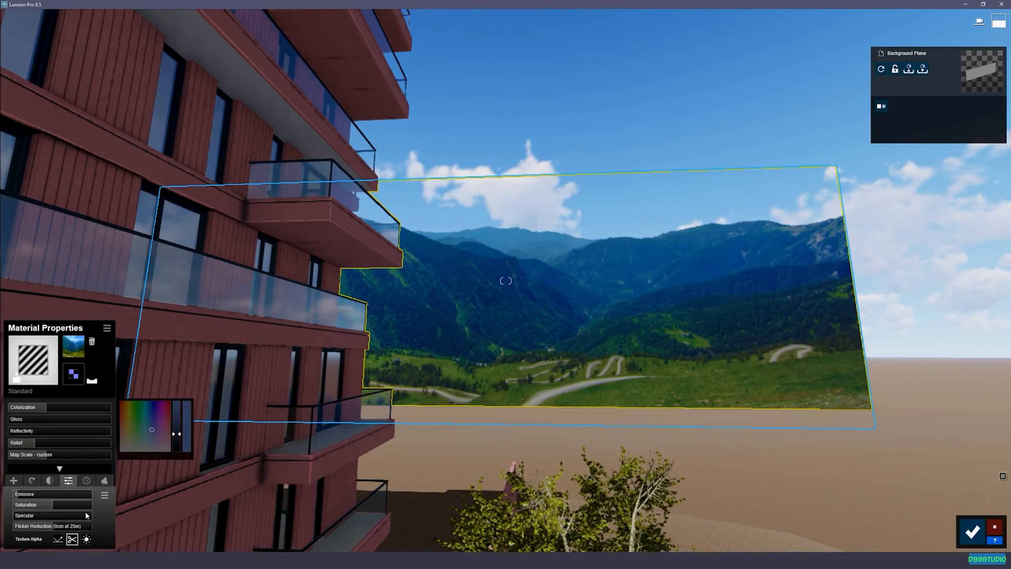
{"action": "left_click", "coordinate": [50, 480]}
{"action": "left_click", "coordinate": [13, 481]}
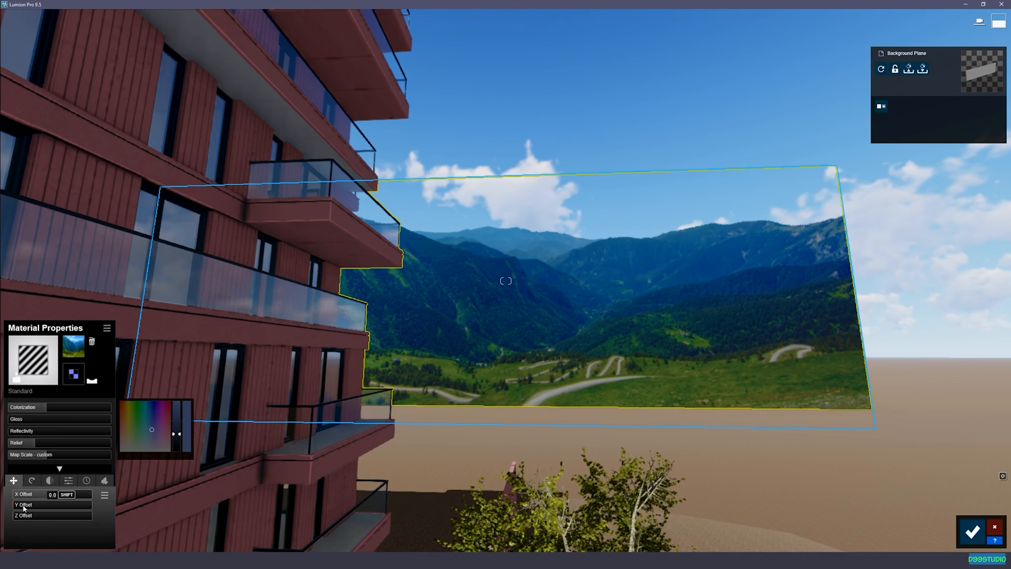
{"action": "left_click_drag", "start_coordinate": [22, 505], "coordinate": [5, 507]}
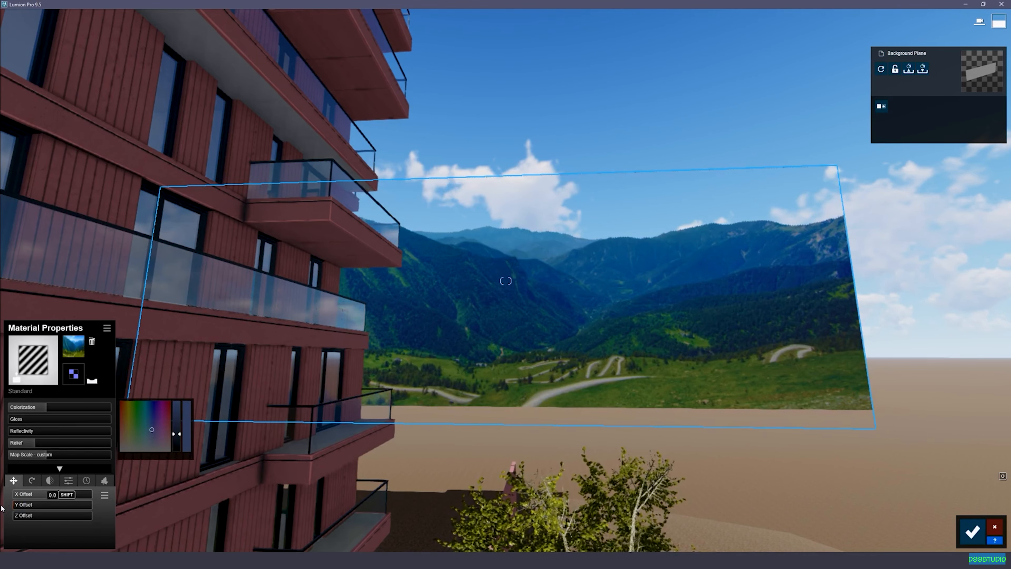
{"action": "left_click_drag", "start_coordinate": [36, 458], "coordinate": [89, 448]}
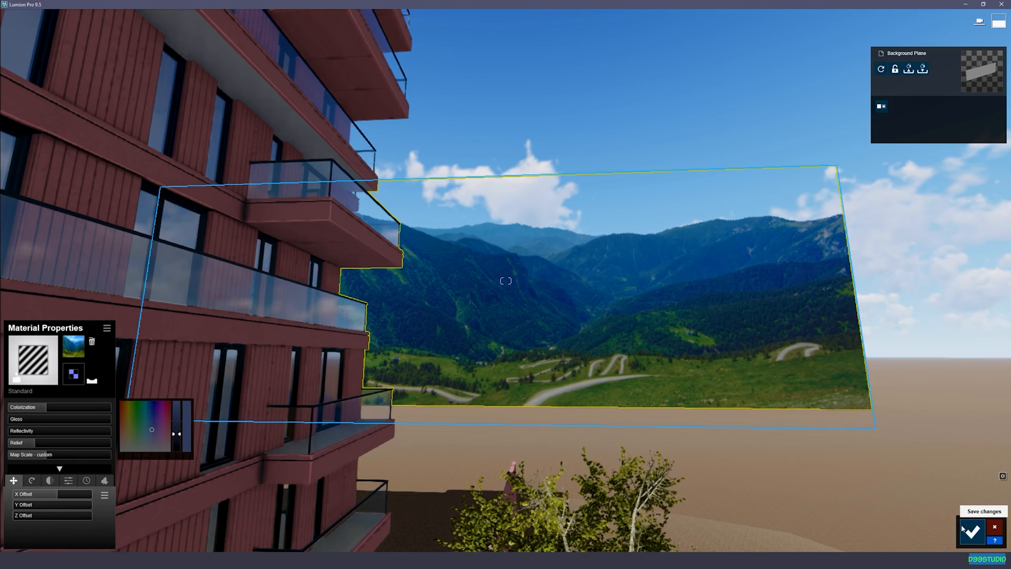
{"action": "left_click", "coordinate": [972, 532]}
- Raise the Reflectivity of the building's window glass to about 3.1, review the reflections on the facade, and save the material
{"action": "right_click_drag", "start_coordinate": [848, 471], "coordinate": [856, 440]}
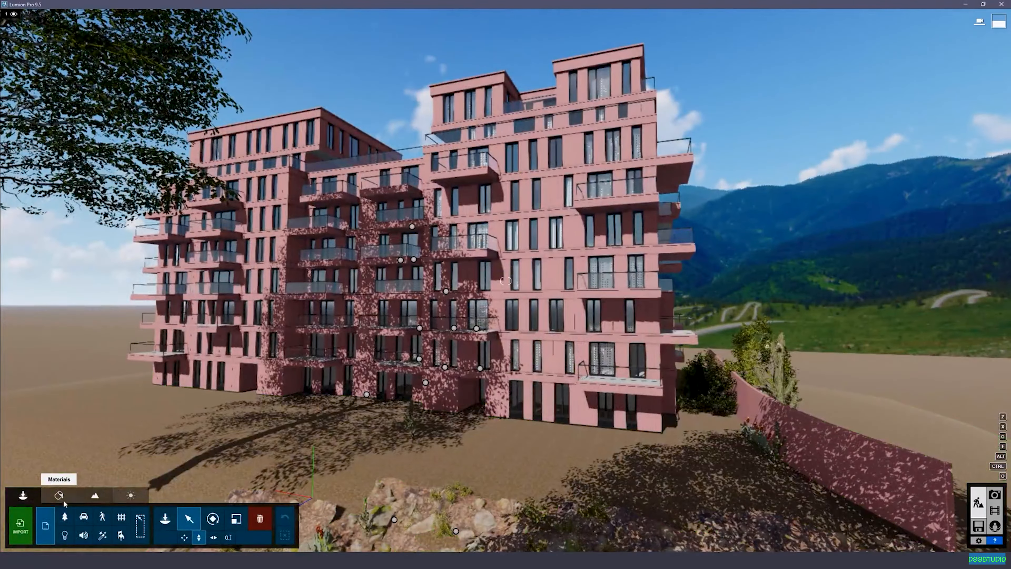
{"action": "left_click", "coordinate": [59, 495]}
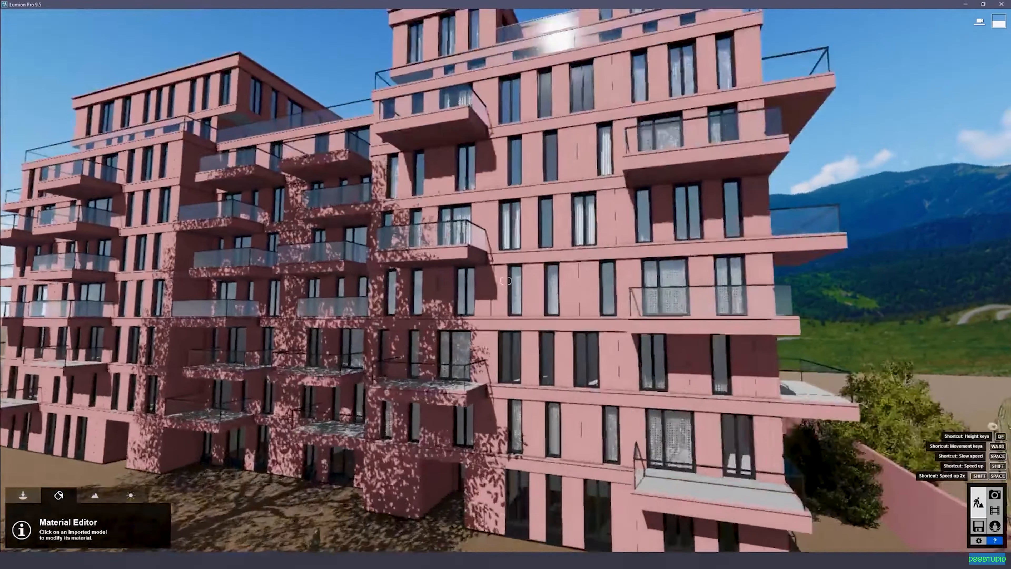
{"action": "key", "text": "w"}
{"action": "right_click_drag", "start_coordinate": [557, 287], "coordinate": [638, 300]}
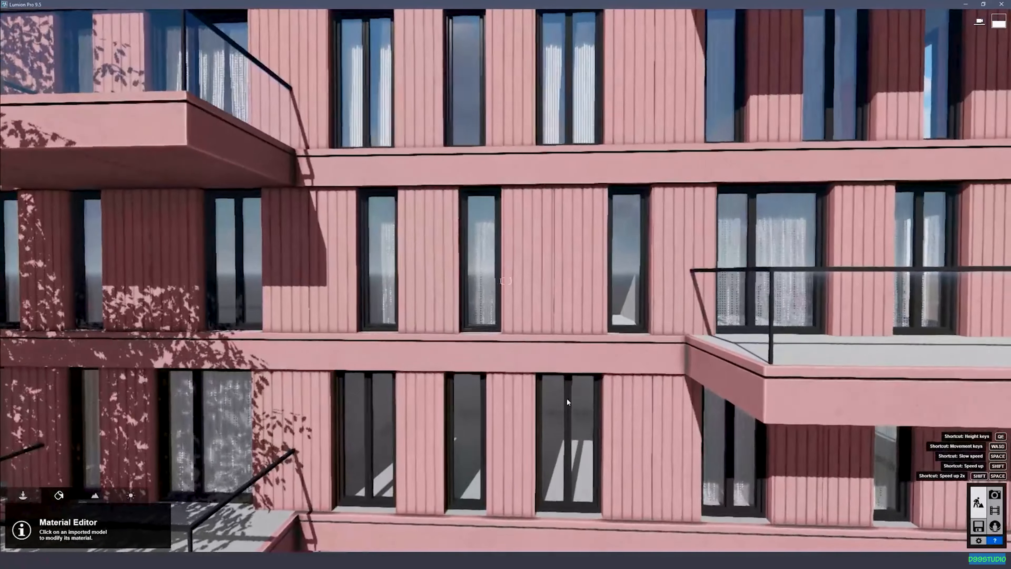
{"action": "left_click", "coordinate": [255, 371]}
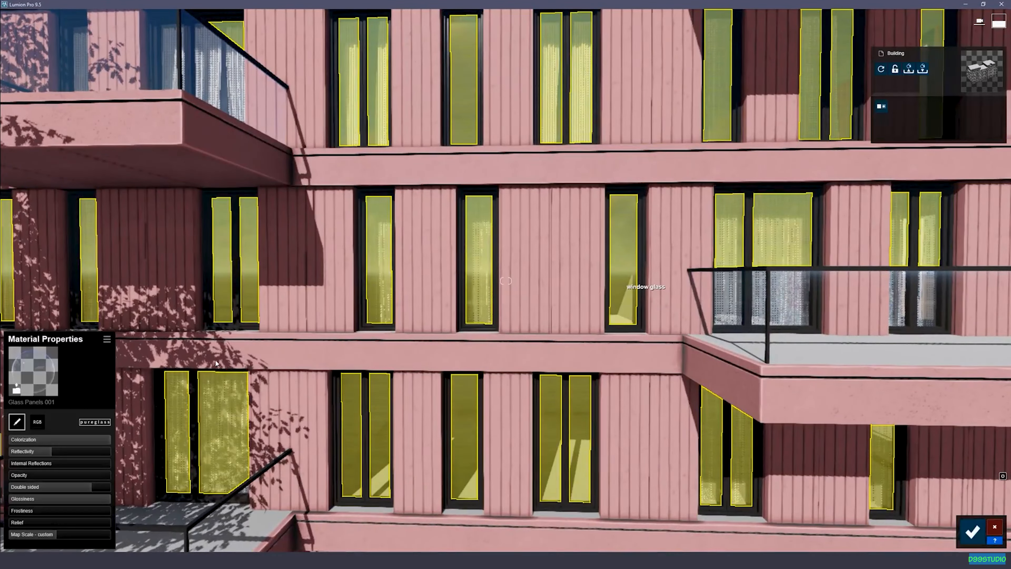
{"action": "left_click_drag", "start_coordinate": [58, 453], "coordinate": [63, 453]}
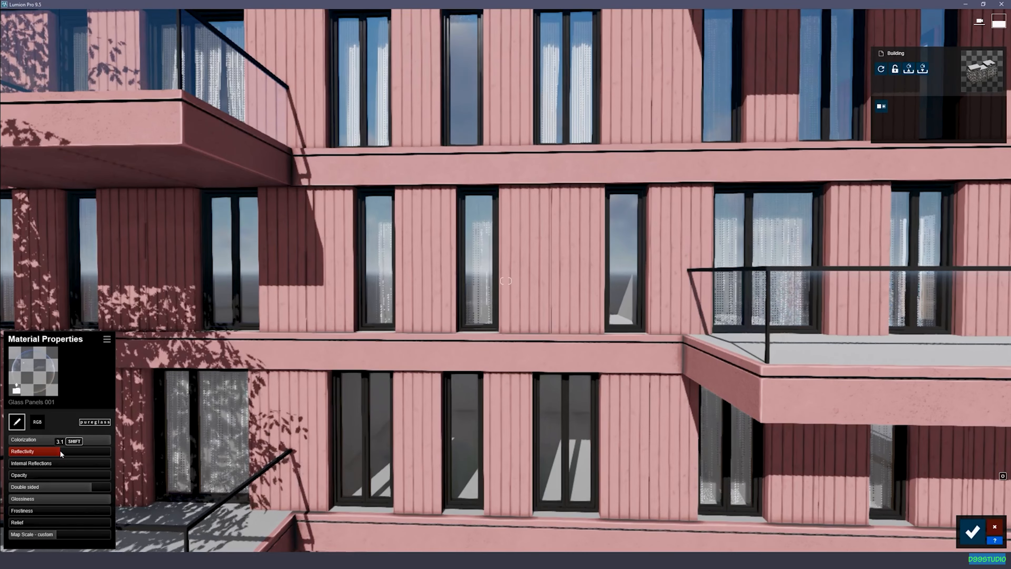
{"action": "key", "text": "s"}
{"action": "mouse_move", "coordinate": [402, 364]}
{"action": "right_mouse_down"}
{"action": "mouse_move", "coordinate": [422, 330]}
{"action": "mouse_move", "coordinate": [420, 371]}
{"action": "mouse_move", "coordinate": [401, 362]}
{"action": "right_mouse_up"}
{"action": "key", "text": "w"}
{"action": "key", "text": "s"}
{"action": "key", "text": "s"}
{"action": "left_click", "coordinate": [972, 532]}
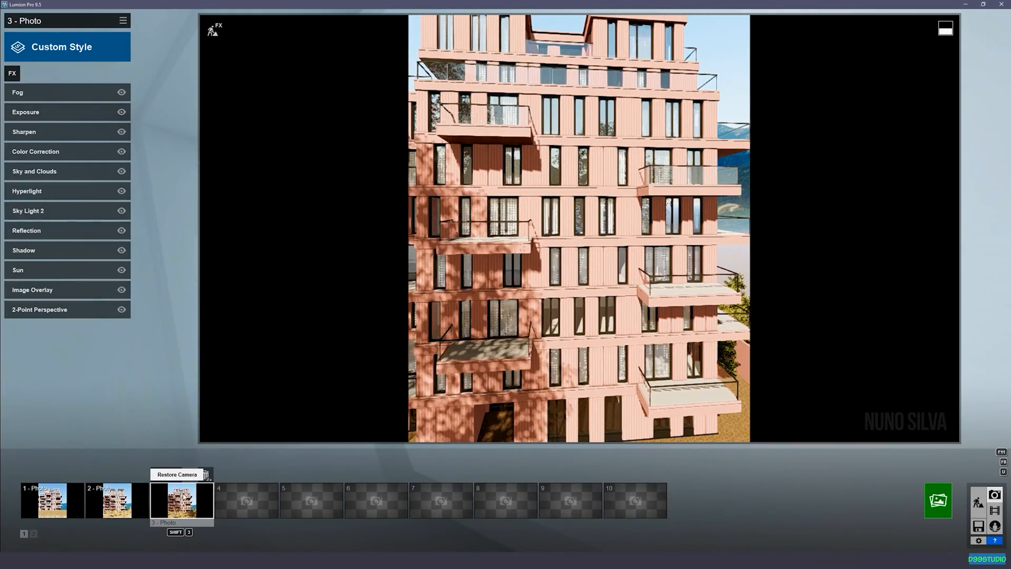
- From photo 3's restored camera, fine-tune the Color Correction effect and set the Shadow effect's Coloring to about 0.1
{"action": "left_click", "coordinate": [182, 490]}
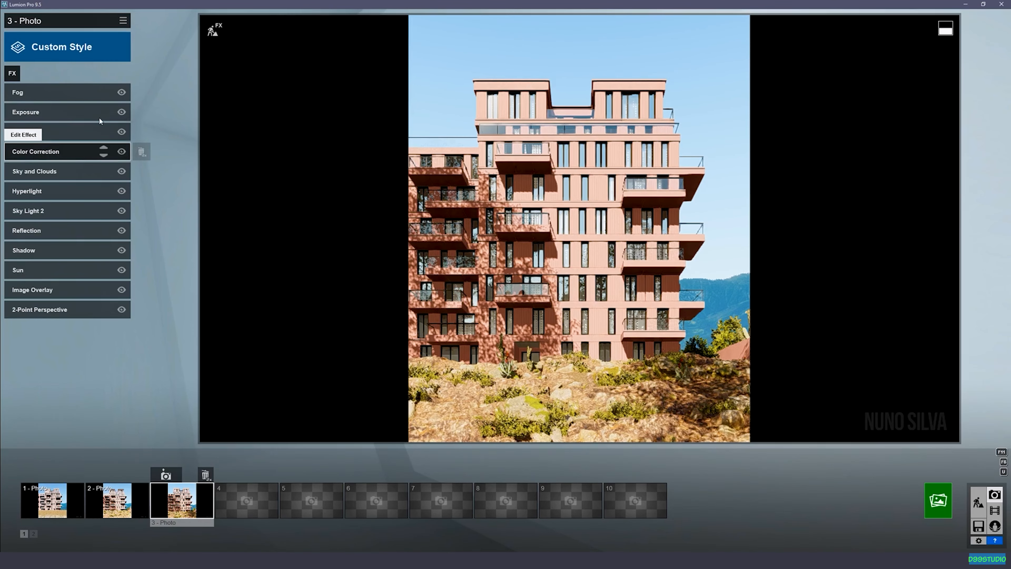
{"action": "left_click", "coordinate": [51, 151]}
{"action": "mouse_move", "coordinate": [92, 106]}
{"action": "left_mouse_down"}
{"action": "mouse_move", "coordinate": [64, 107]}
{"action": "mouse_move", "coordinate": [85, 109]}
{"action": "left_mouse_up"}
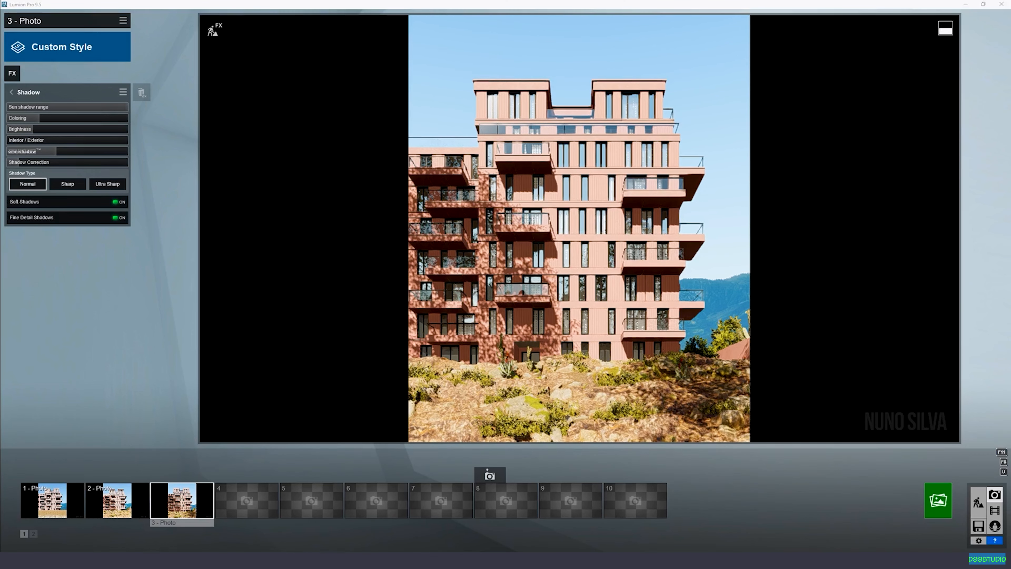
{"action": "left_click", "coordinate": [36, 117]}
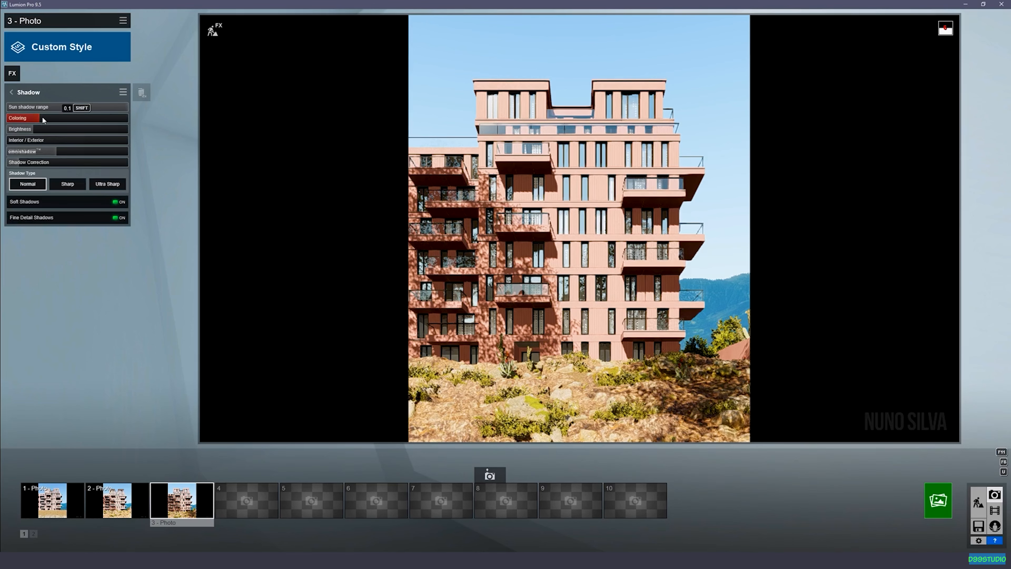
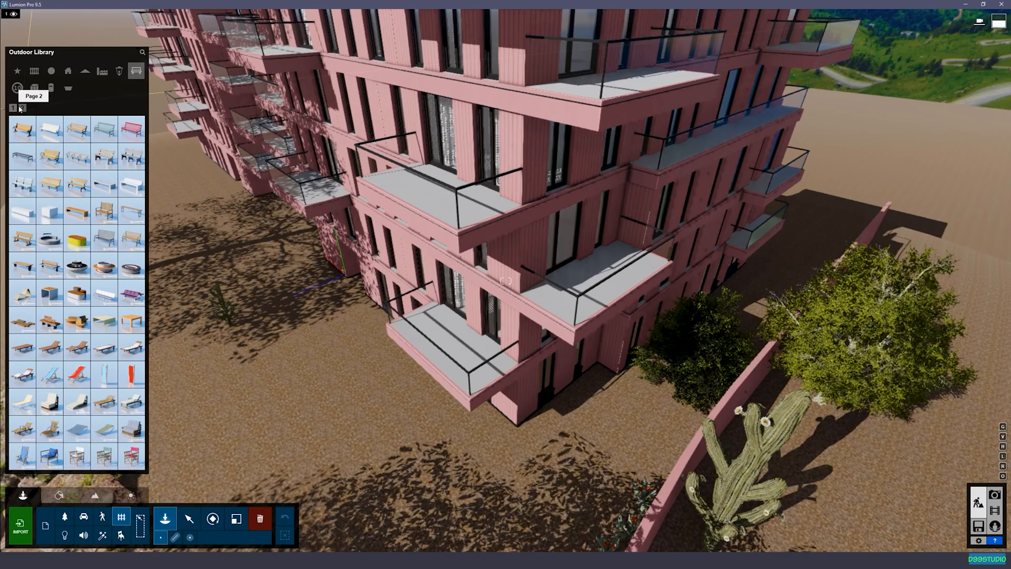
- Try placing the DeckChair 015 lounger from the Outdoor library's seating models on the building's corner balcony
{"action": "left_click", "coordinate": [22, 108]}
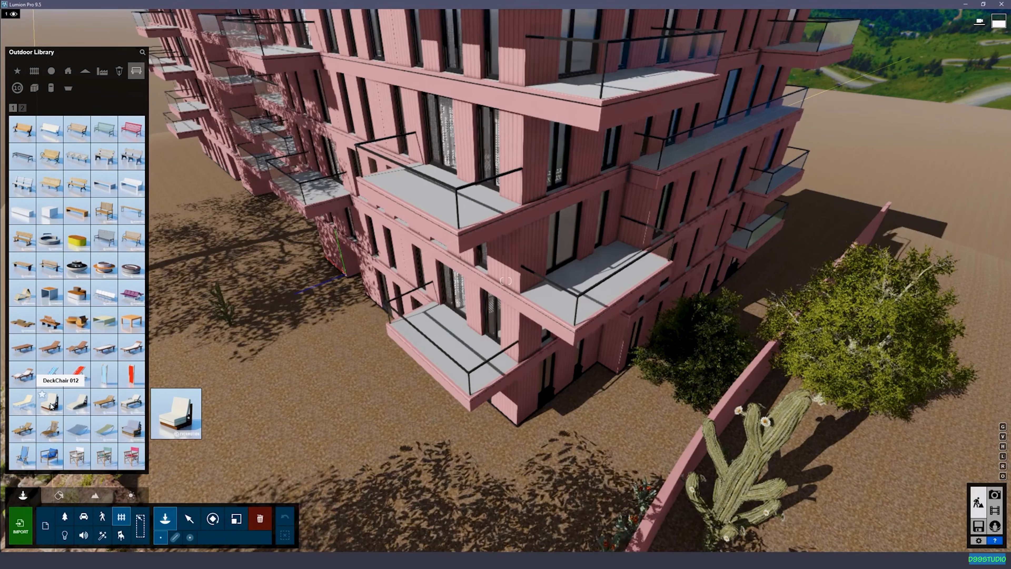
{"action": "right_click_drag", "start_coordinate": [486, 308], "coordinate": [511, 283]}
{"action": "key", "text": "w"}
{"action": "key", "text": "s"}
{"action": "key", "text": "w"}
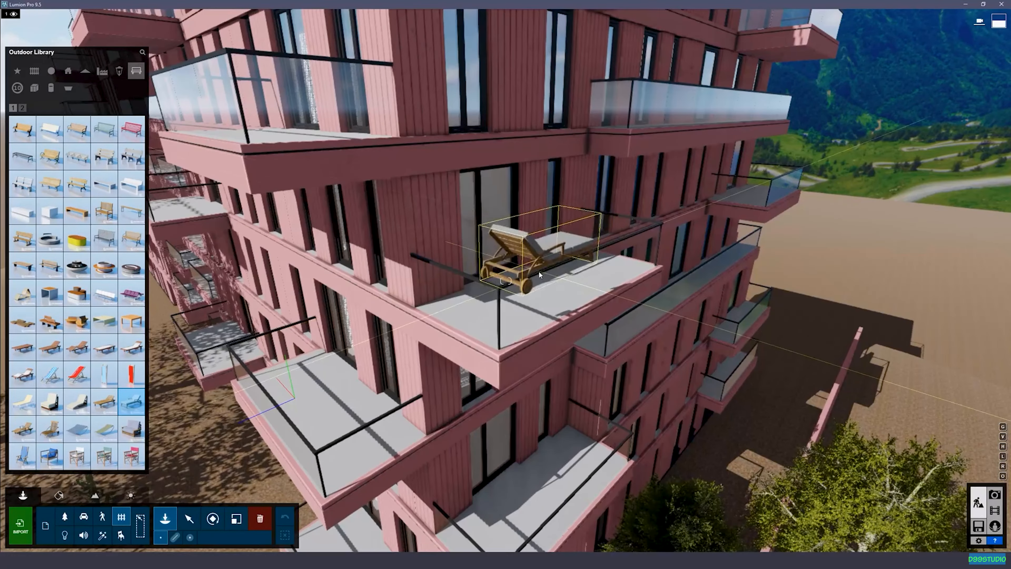
{"action": "key", "text": "w"}
{"action": "right_click_drag", "start_coordinate": [530, 243], "coordinate": [503, 373]}
{"action": "key", "text": "s"}
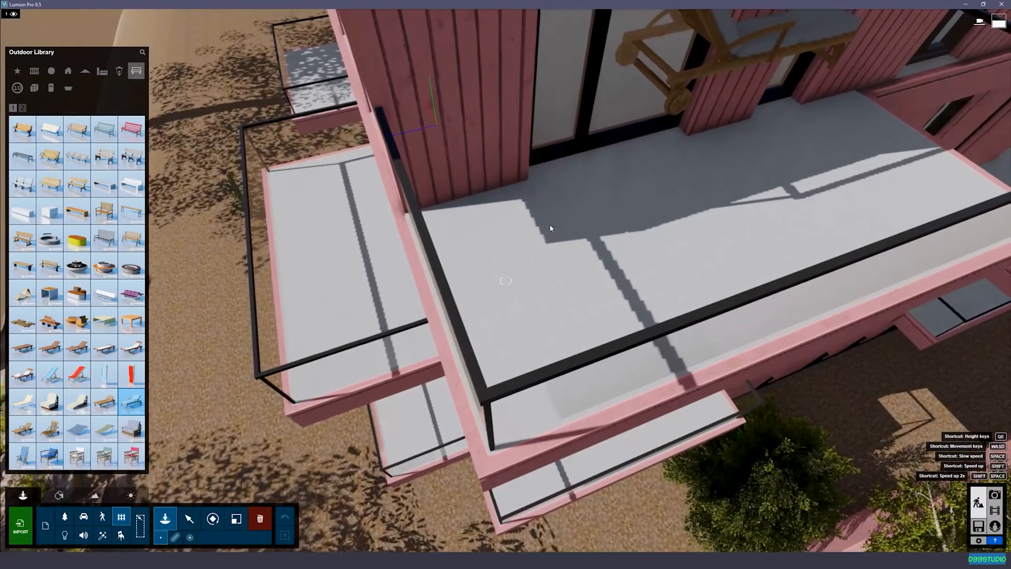
{"action": "left_click", "coordinate": [589, 253]}
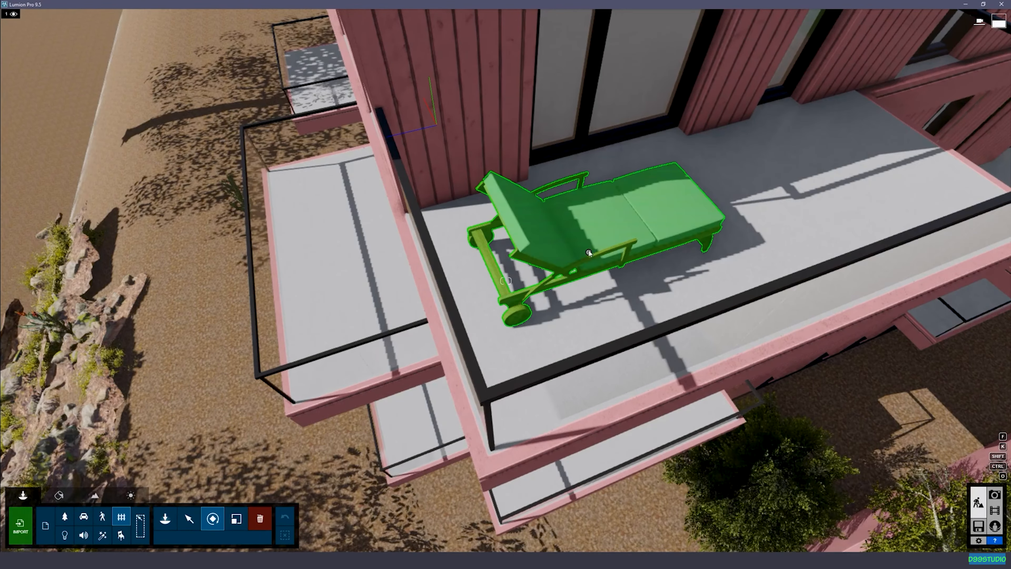
- Try rotating the deck chair to suit the balcony, adjusting its height and shifting it across the floor
{"action": "left_click_drag", "start_coordinate": [591, 256], "coordinate": [679, 258]}
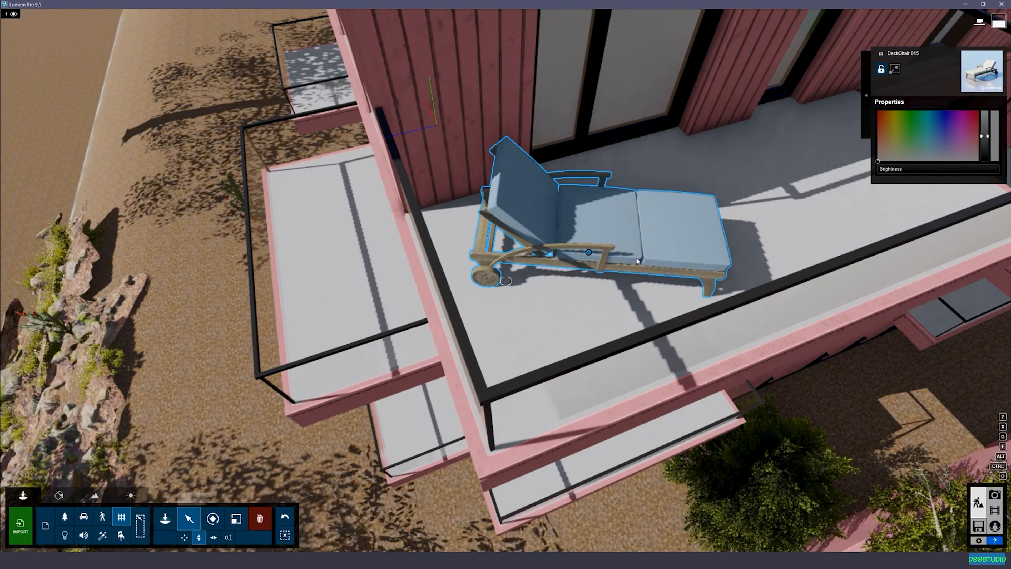
{"action": "left_click_drag", "start_coordinate": [588, 254], "coordinate": [584, 281]}
{"action": "left_click", "coordinate": [578, 274]}
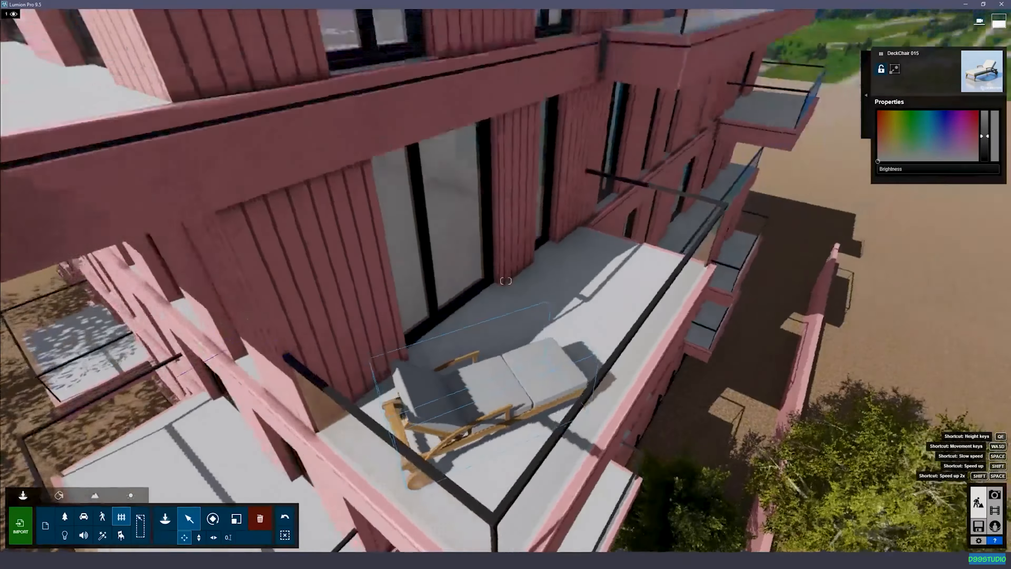
{"action": "key", "text": "s"}
{"action": "right_click_drag", "start_coordinate": [506, 280], "coordinate": [486, 285]}
{"action": "key", "text": "w"}
{"action": "key", "text": "w"}
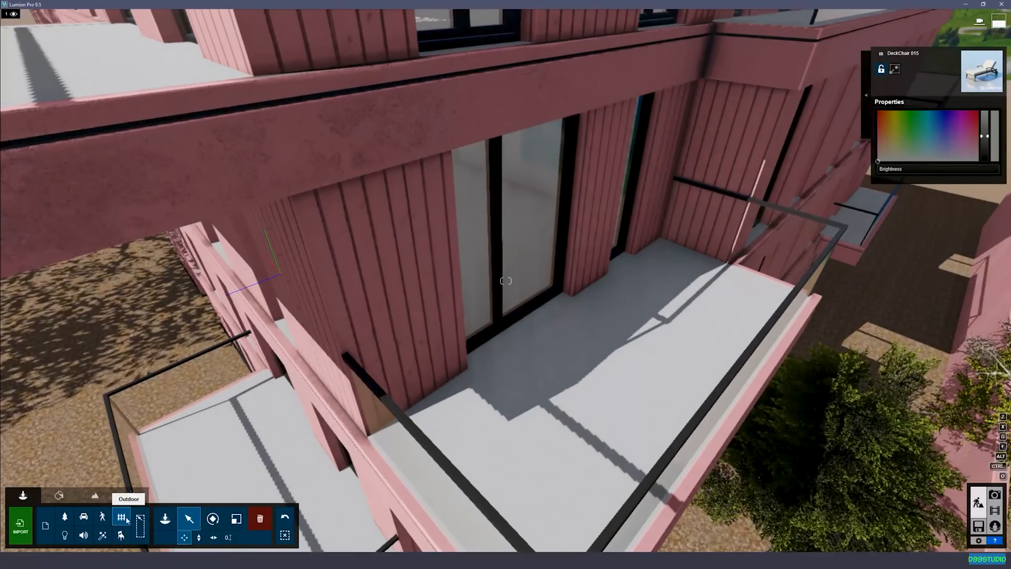
- Place the Planter 008 pot from the Outdoor library on the corner balcony, against the wall beside the window
{"action": "left_click", "coordinate": [128, 520]}
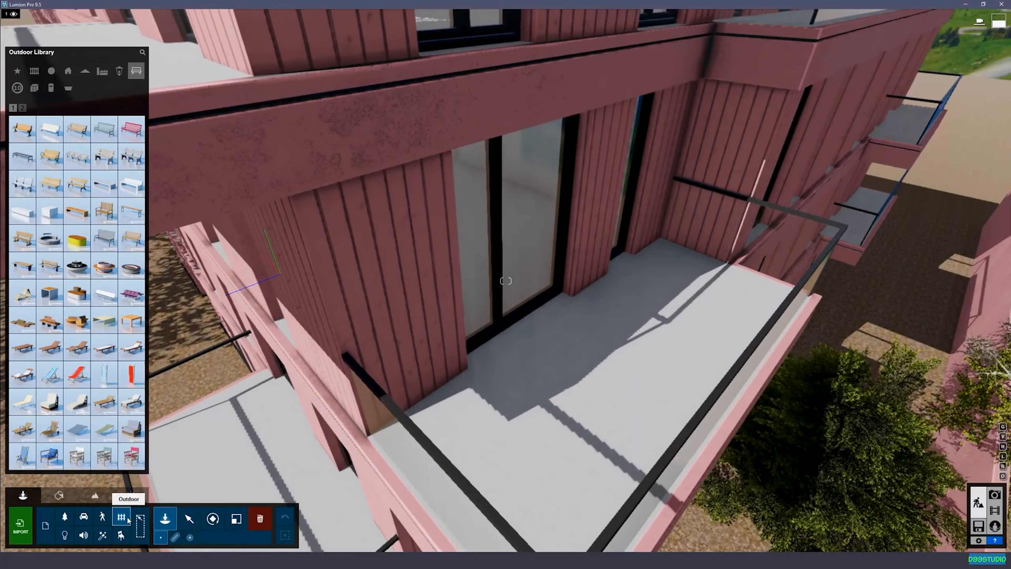
{"action": "left_click", "coordinate": [51, 71]}
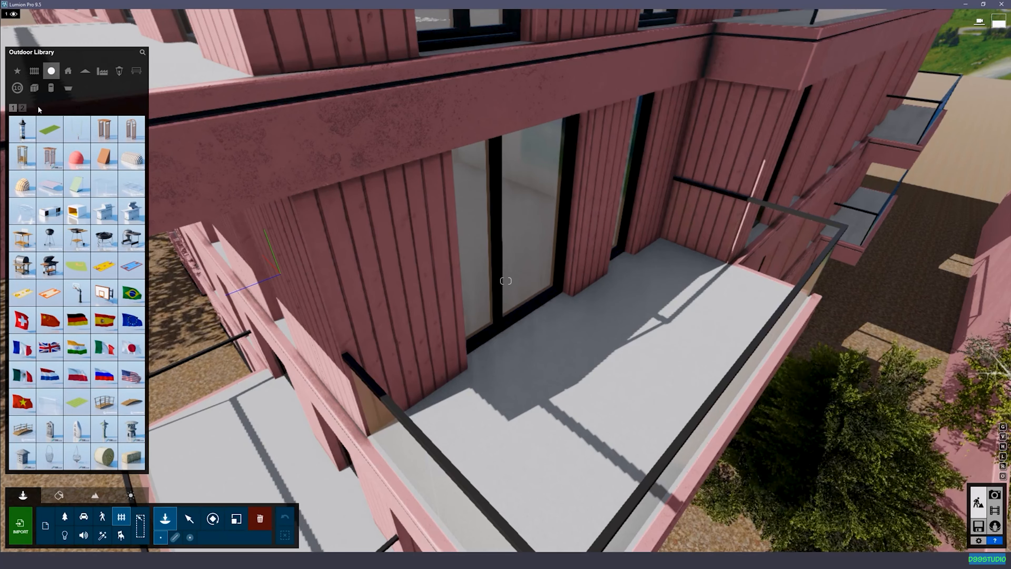
{"action": "left_click", "coordinate": [23, 108]}
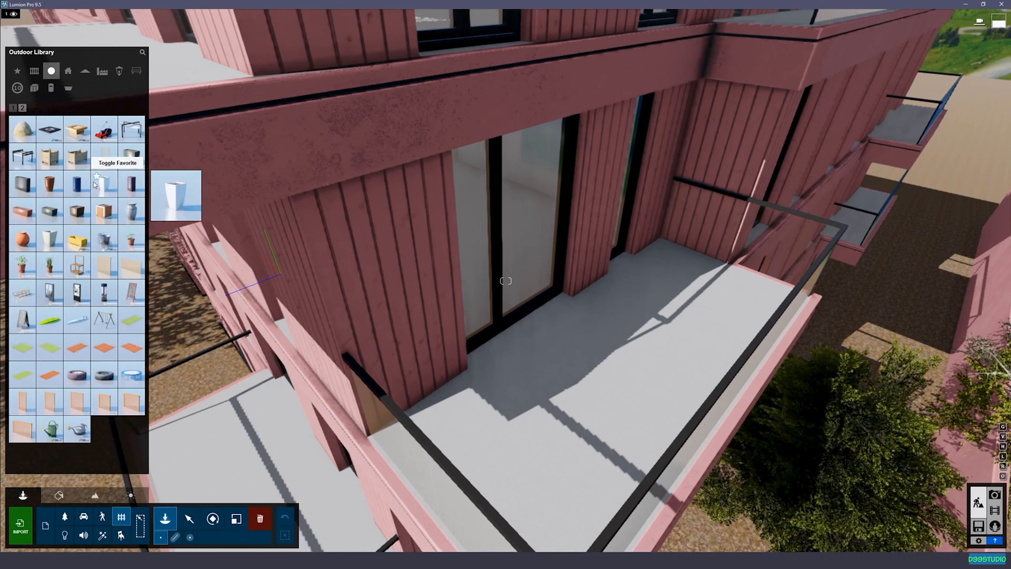
{"action": "left_click", "coordinate": [104, 183]}
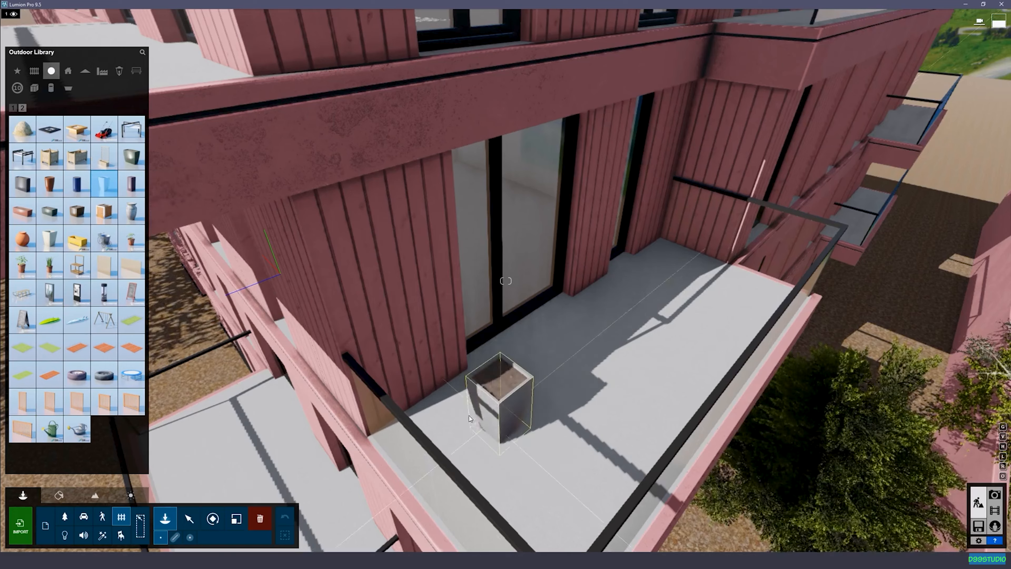
{"action": "left_click", "coordinate": [442, 415]}
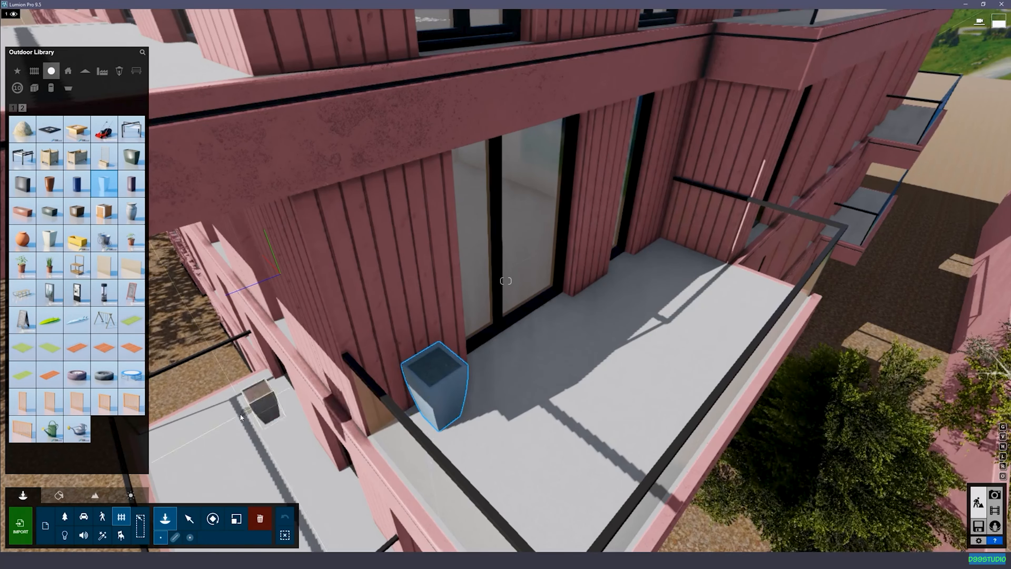
- Darken the balcony planter's colour to near black by lowering its brightness to the minimum
{"action": "left_click", "coordinate": [189, 519]}
{"action": "left_click_drag", "start_coordinate": [985, 136], "coordinate": [847, 182]}
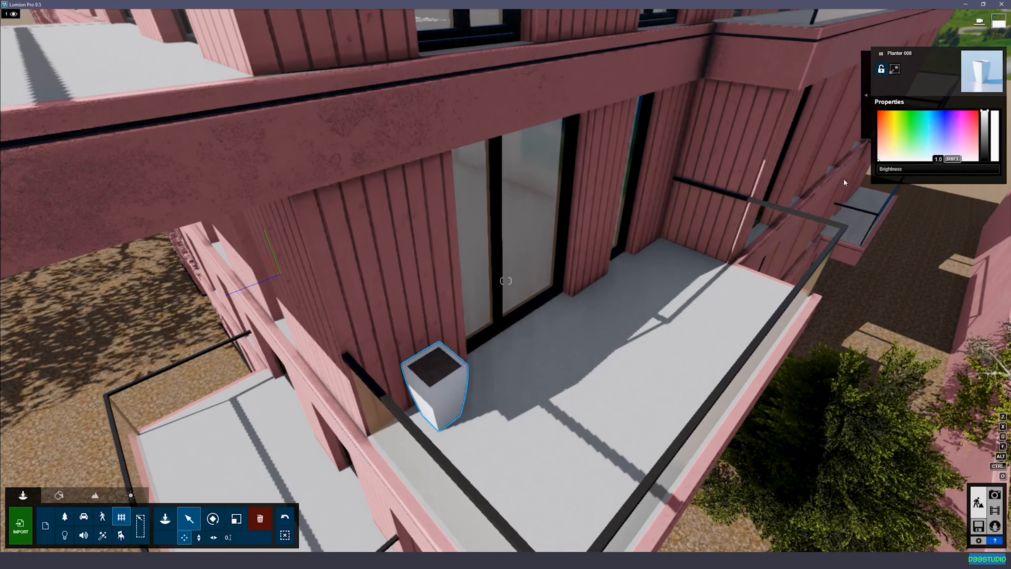
{"action": "left_click", "coordinate": [985, 158]}
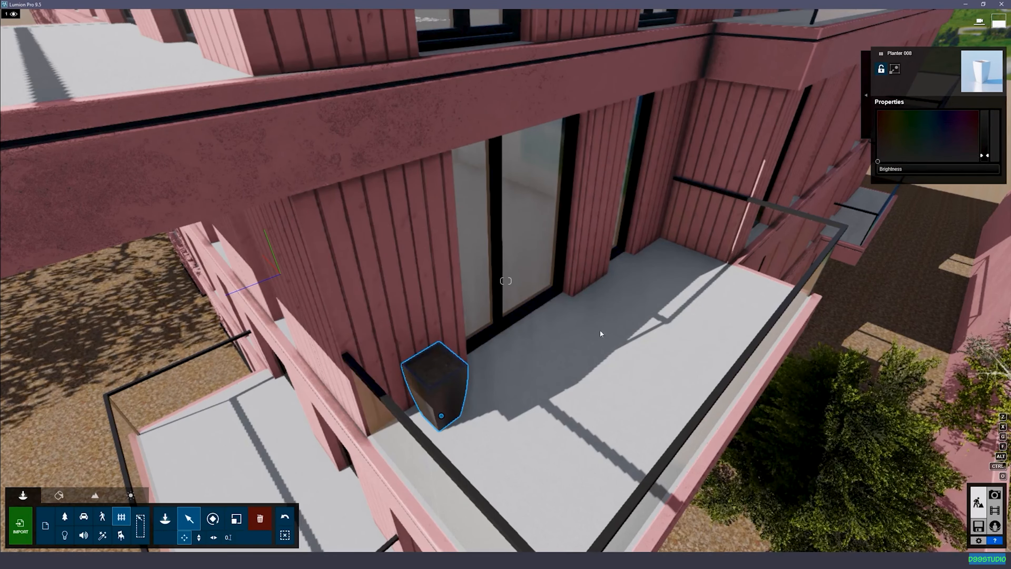
- Place a leafy plant from the Nature library inside the dark balcony planter and check it from the building's front
{"action": "left_click", "coordinate": [65, 517]}
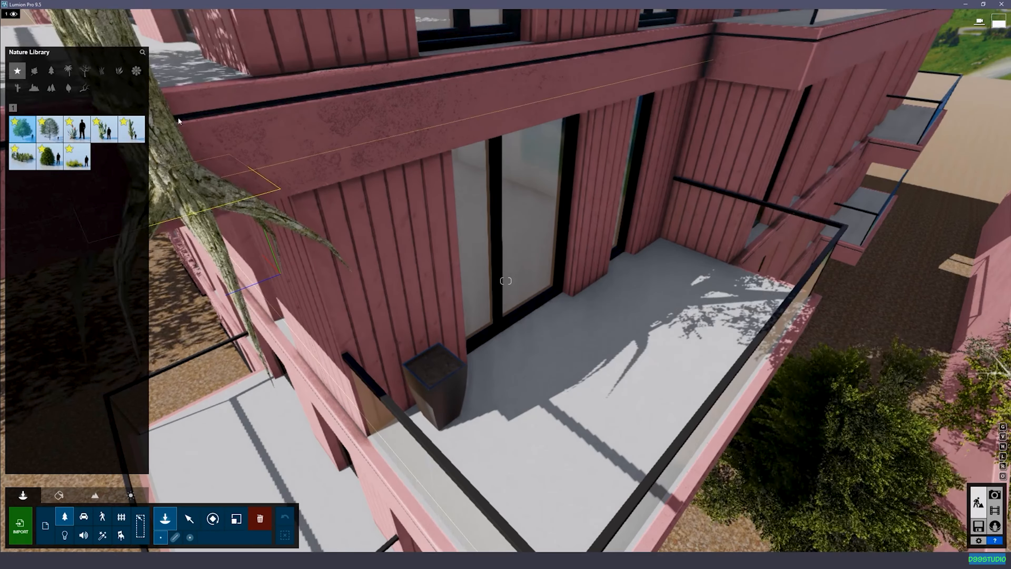
{"action": "left_click", "coordinate": [119, 71]}
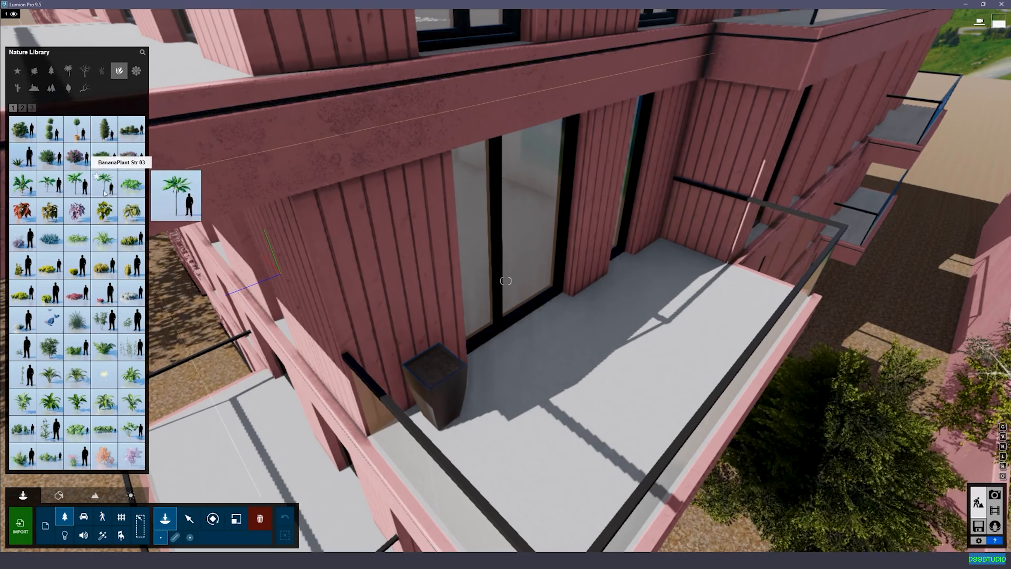
{"action": "left_click", "coordinate": [50, 357]}
{"action": "left_click", "coordinate": [437, 367]}
{"action": "right_click_drag", "start_coordinate": [437, 366], "coordinate": [406, 303]}
{"action": "key", "text": "w"}
{"action": "right_click_drag", "start_coordinate": [506, 382], "coordinate": [470, 362]}
{"action": "key", "text": "d"}
{"action": "key", "text": "Escape"}
{"action": "left_click", "coordinate": [194, 519]}
{"action": "right_click_drag", "start_coordinate": [255, 430], "coordinate": [522, 363]}
{"action": "key", "text": "a"}
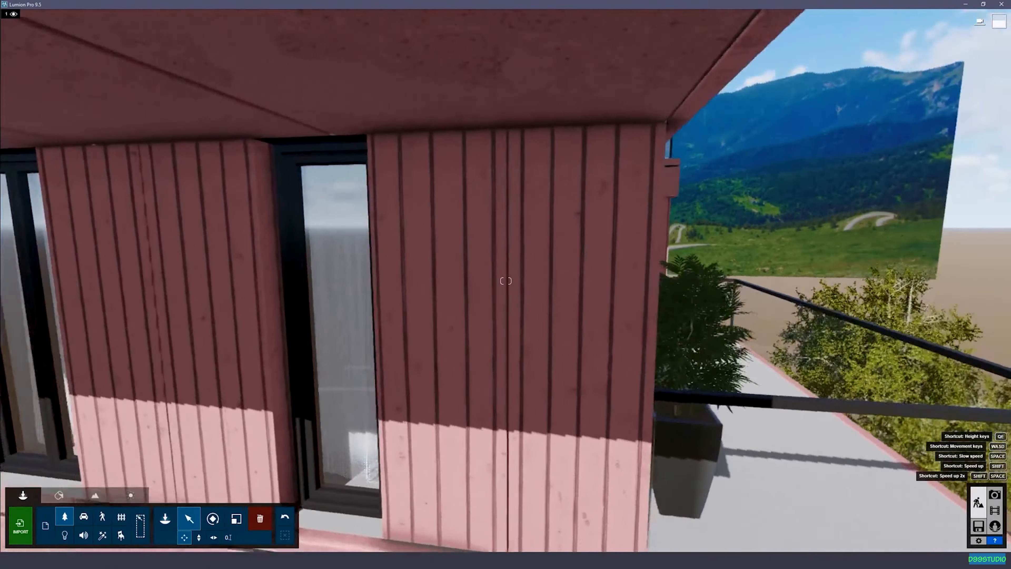
{"action": "key", "text": "s"}
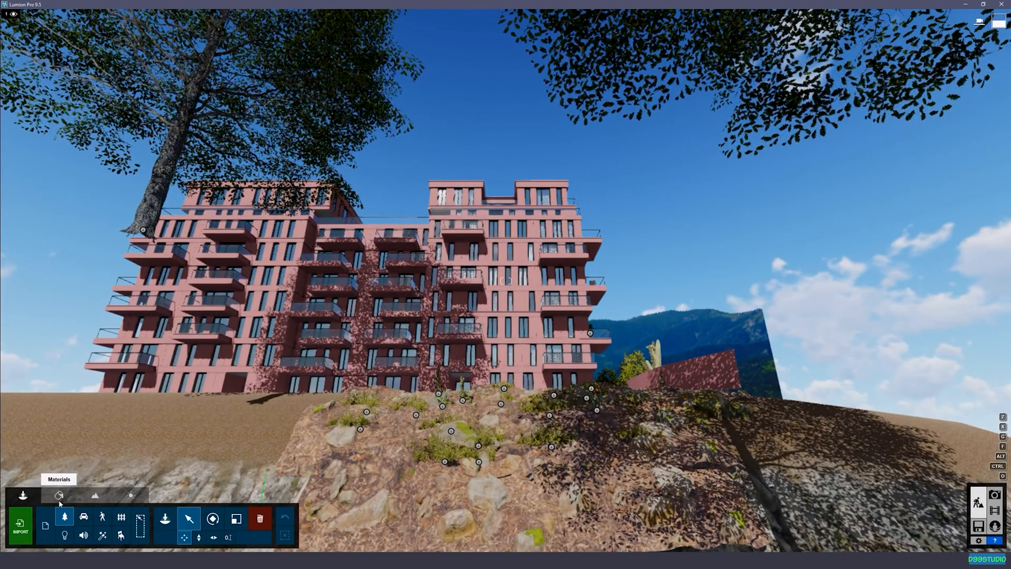
- Place a Reflection control sphere from the Lights and Utilities library on the ground in front of the building's facade
{"action": "left_click", "coordinate": [65, 535]}
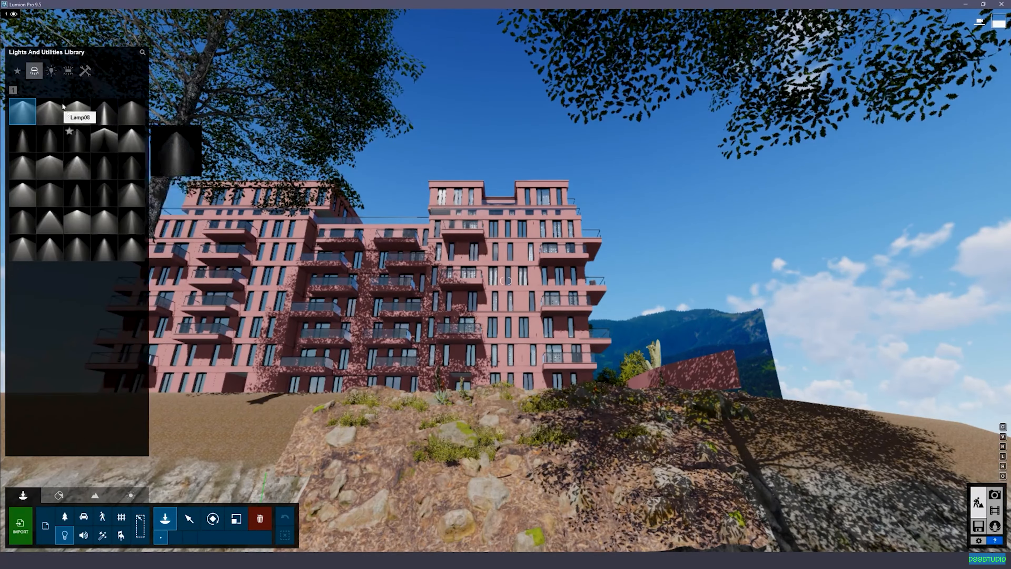
{"action": "left_click", "coordinate": [52, 71]}
{"action": "left_click", "coordinate": [71, 72]}
{"action": "left_click", "coordinate": [85, 71]}
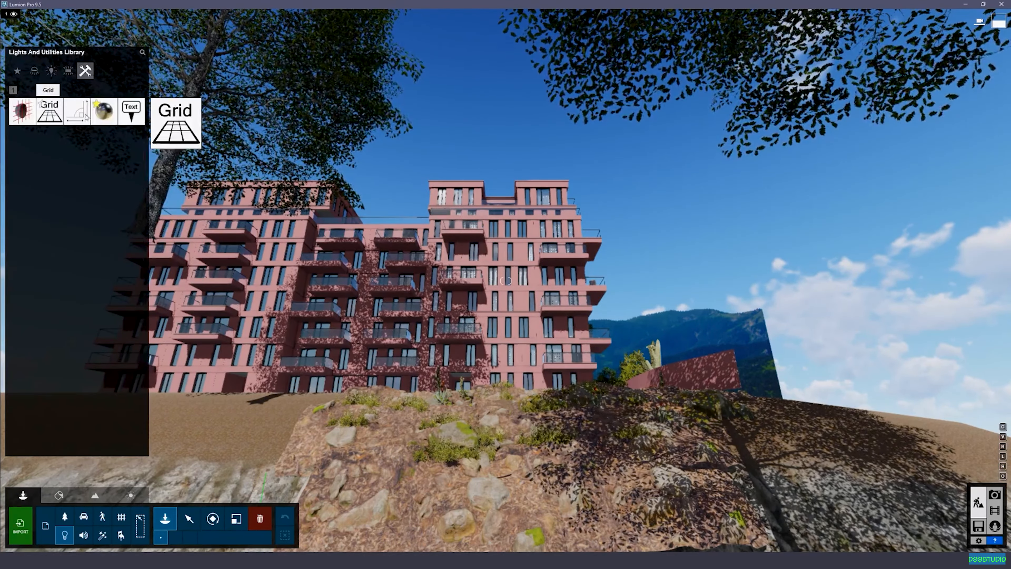
{"action": "key", "text": "w"}
{"action": "right_click_drag", "start_coordinate": [506, 285], "coordinate": [550, 255]}
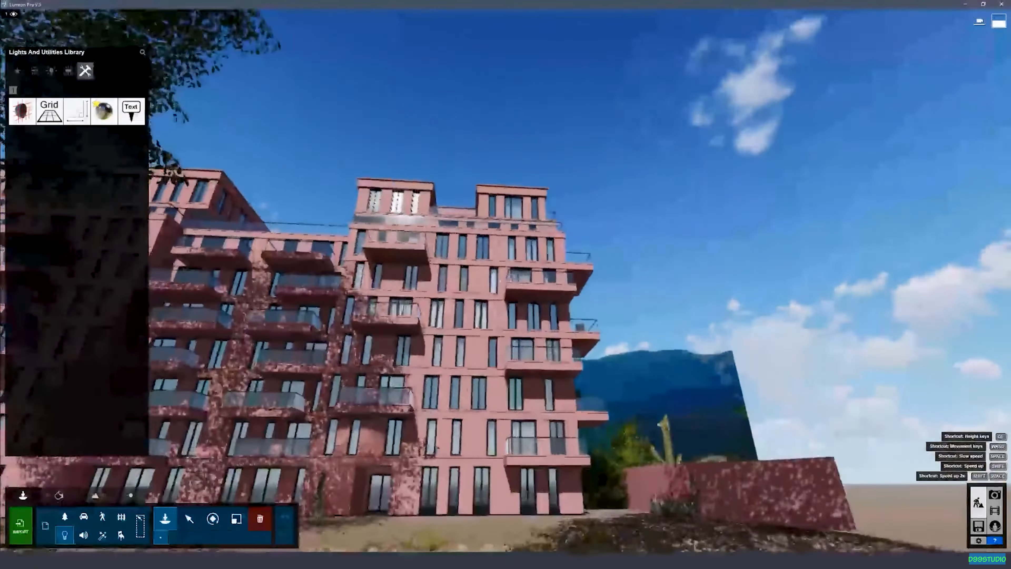
{"action": "key", "text": "w"}
{"action": "right_click_drag", "start_coordinate": [132, 100], "coordinate": [106, 122]}
{"action": "right_click_drag", "start_coordinate": [515, 380], "coordinate": [533, 405]}
{"action": "key", "text": "w"}
{"action": "left_click", "coordinate": [526, 394]}
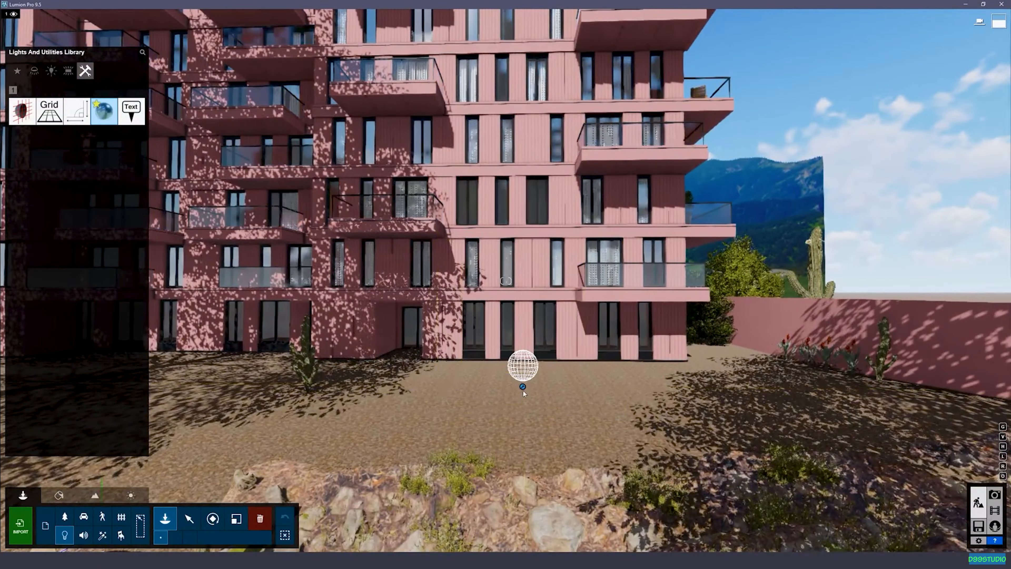
- Raise the Reflection control sphere about 8.5 m in front of the facade and check its position from the side
{"action": "key", "text": "h"}
{"action": "left_click_drag", "start_coordinate": [516, 392], "coordinate": [532, 126]}
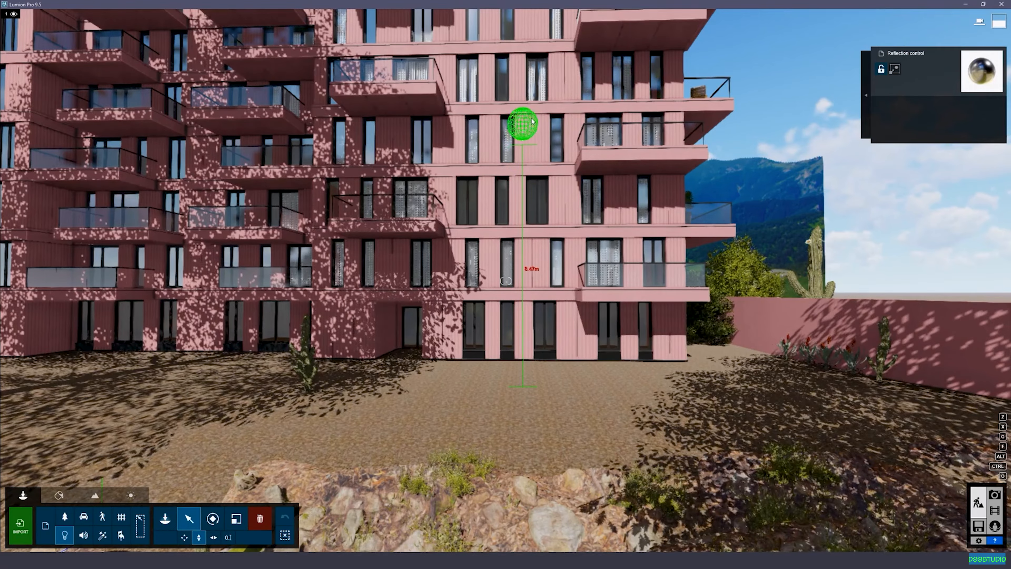
{"action": "key", "text": "a"}
{"action": "right_click_drag", "start_coordinate": [527, 123], "coordinate": [621, 125]}
{"action": "key", "text": "a"}
{"action": "right_click_drag", "start_coordinate": [505, 280], "coordinate": [329, 301]}
{"action": "key", "text": "s"}
{"action": "key", "text": "s"}
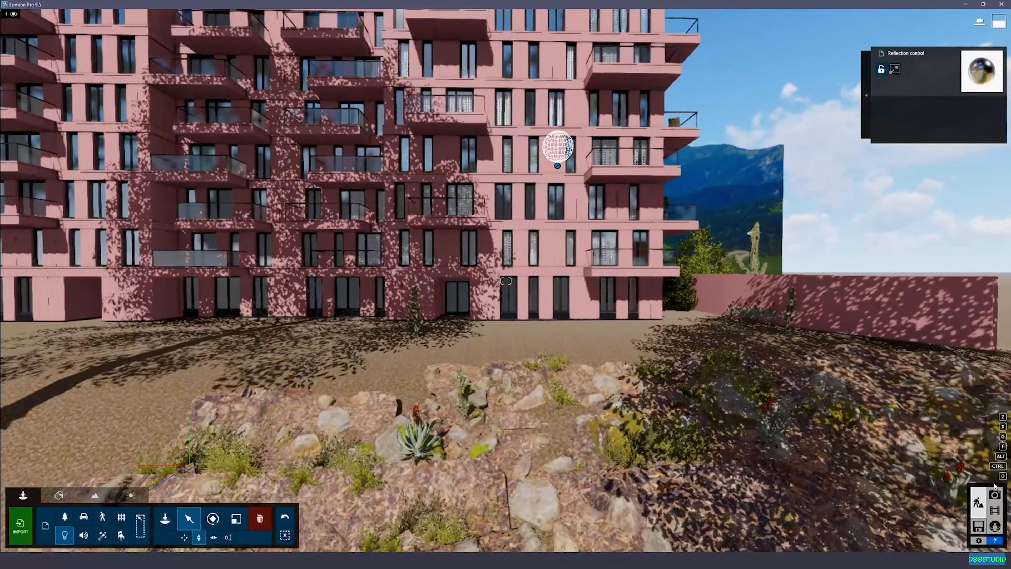
- Restore photo 3's camera, render the current shot at the Desktop size, 1920x1080, as 29, and close the finished render
{"action": "left_click", "coordinate": [995, 495]}
{"action": "left_click", "coordinate": [197, 502]}
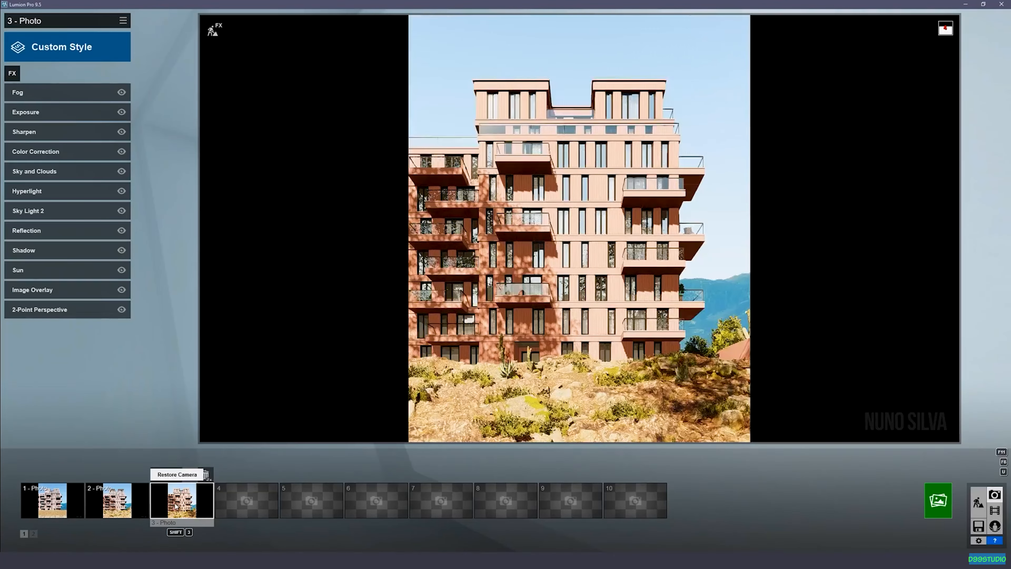
{"action": "left_click", "coordinate": [938, 500]}
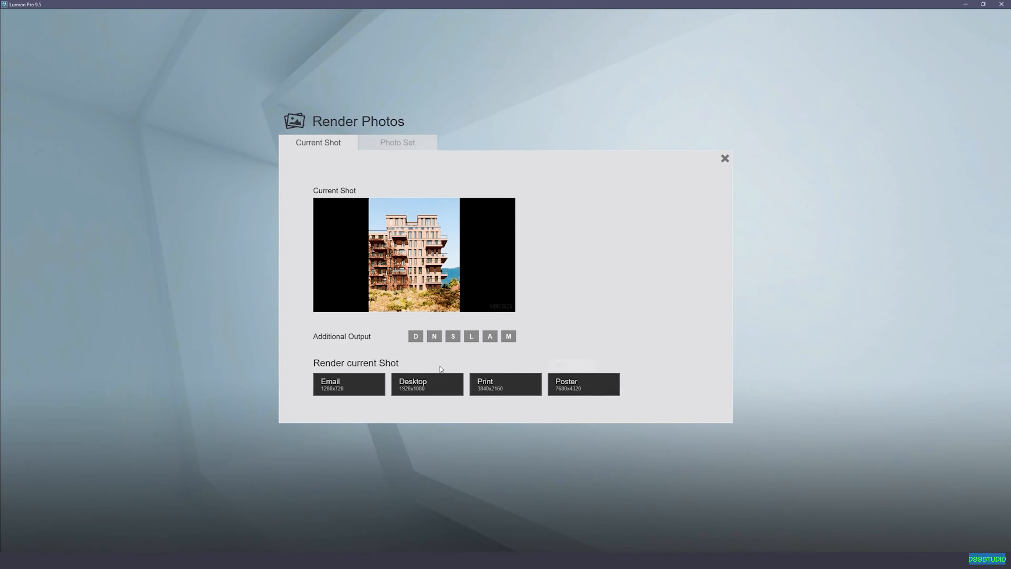
{"action": "left_click", "coordinate": [427, 383]}
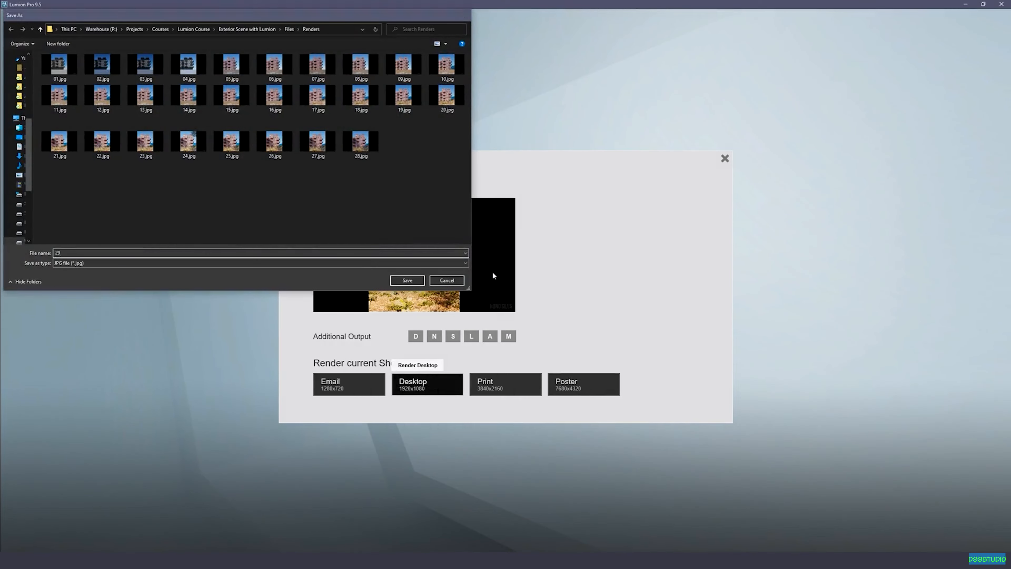
{"action": "key", "text": "Return"}
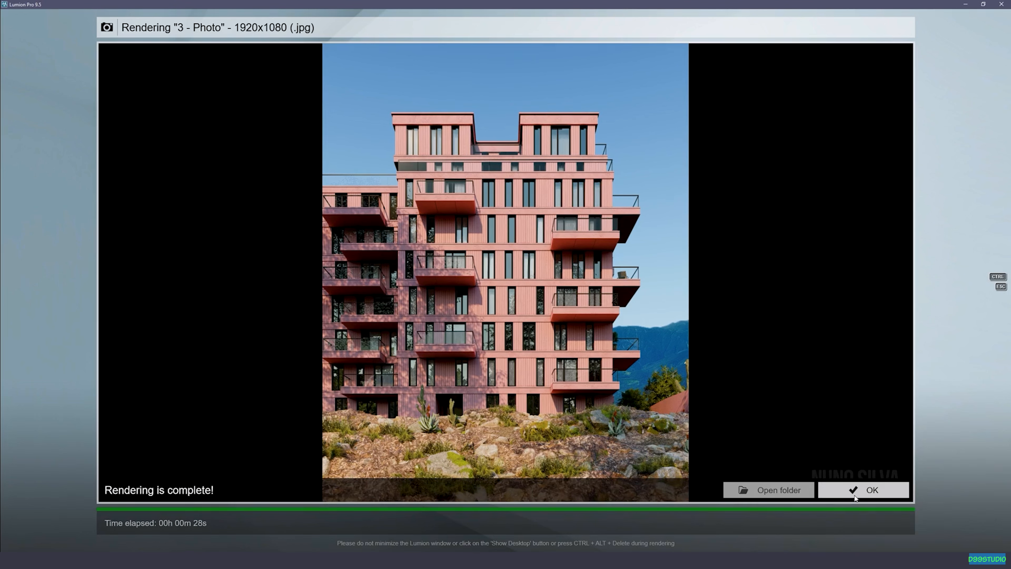
{"action": "left_click", "coordinate": [869, 491]}
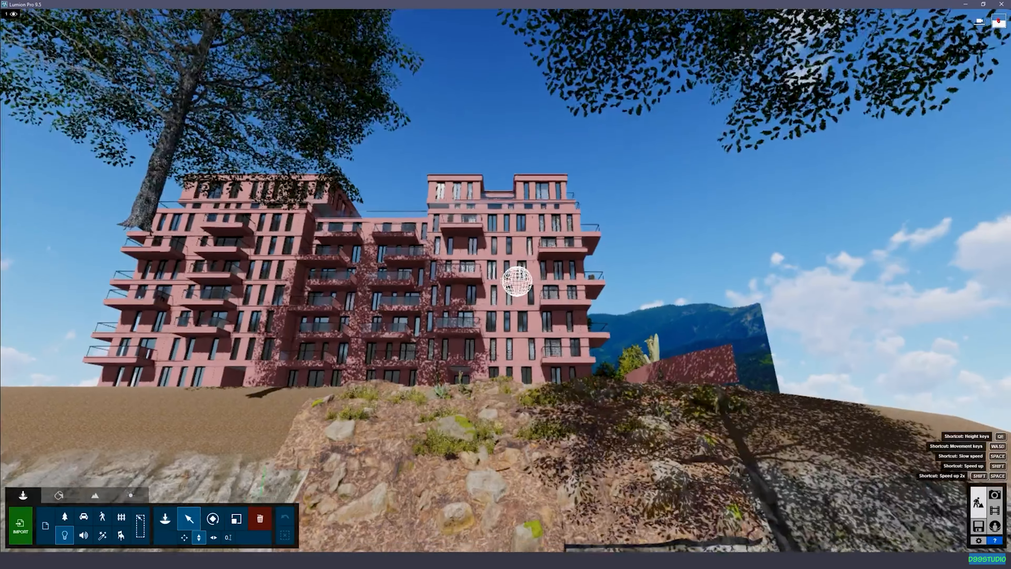
- Edit the Curtains-3 material behind the lower balcony window and set its Transparency to about 0.8
{"action": "key", "text": "w"}
{"action": "right_click_drag", "start_coordinate": [506, 280], "coordinate": [558, 359]}
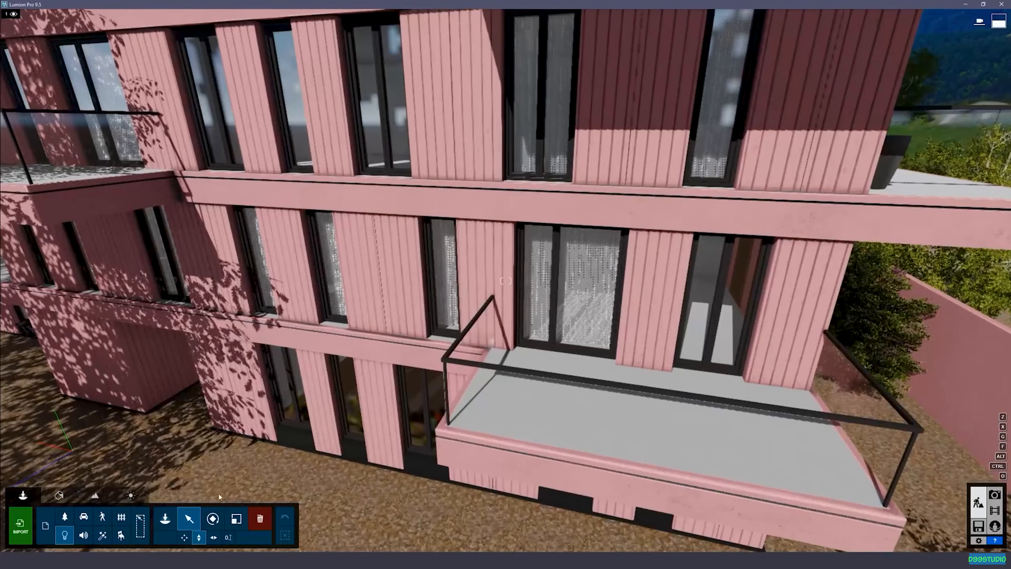
{"action": "left_click", "coordinate": [184, 538]}
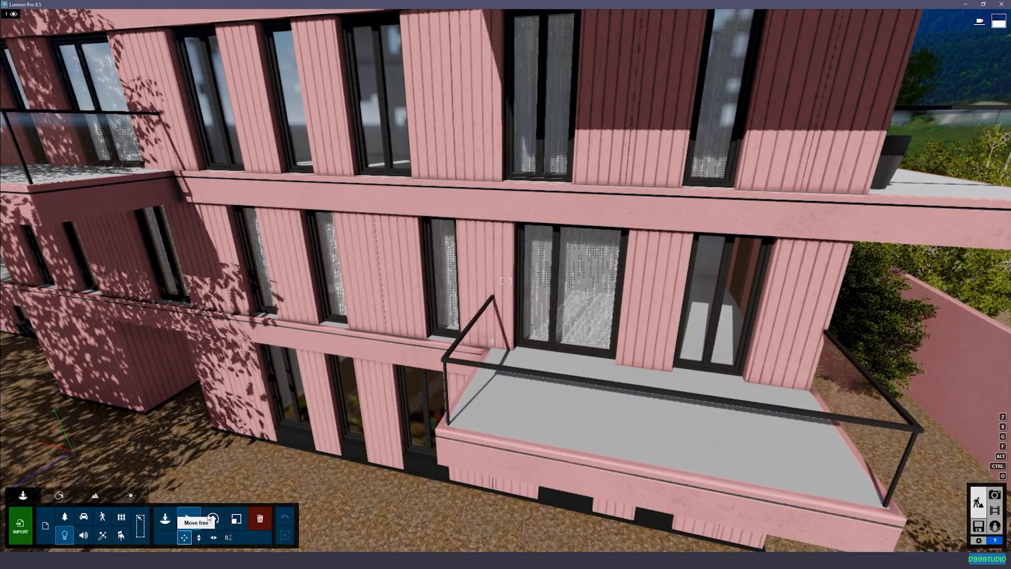
{"action": "left_click", "coordinate": [59, 495]}
{"action": "key", "text": "w"}
{"action": "right_click_drag", "start_coordinate": [498, 366], "coordinate": [501, 286]}
{"action": "left_click", "coordinate": [501, 287]}
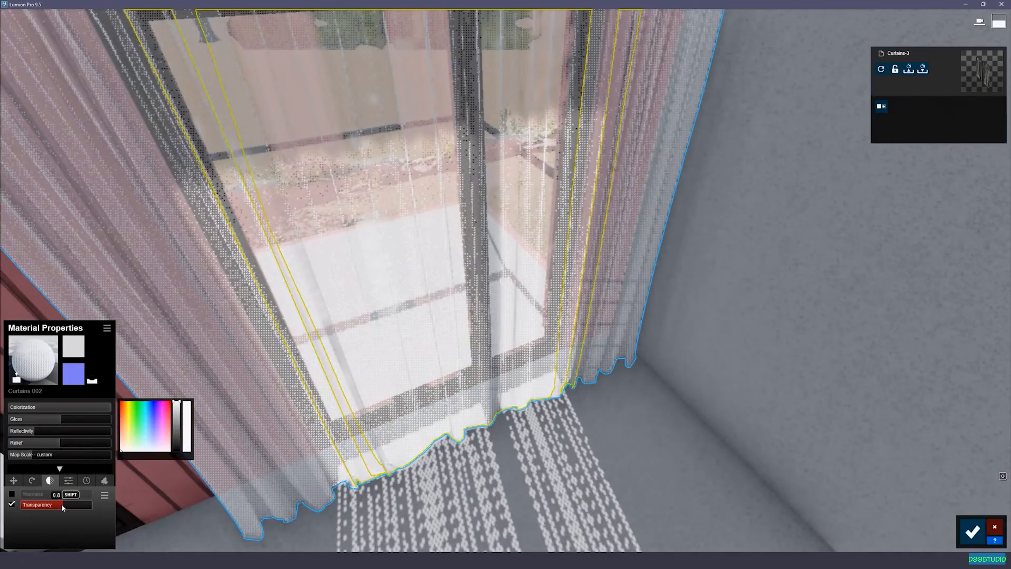
- Arrange the TreeCluster2 Pine Square L-R trees on the empty ground opposite the building, adjusting their position and height
{"action": "key", "text": "s"}
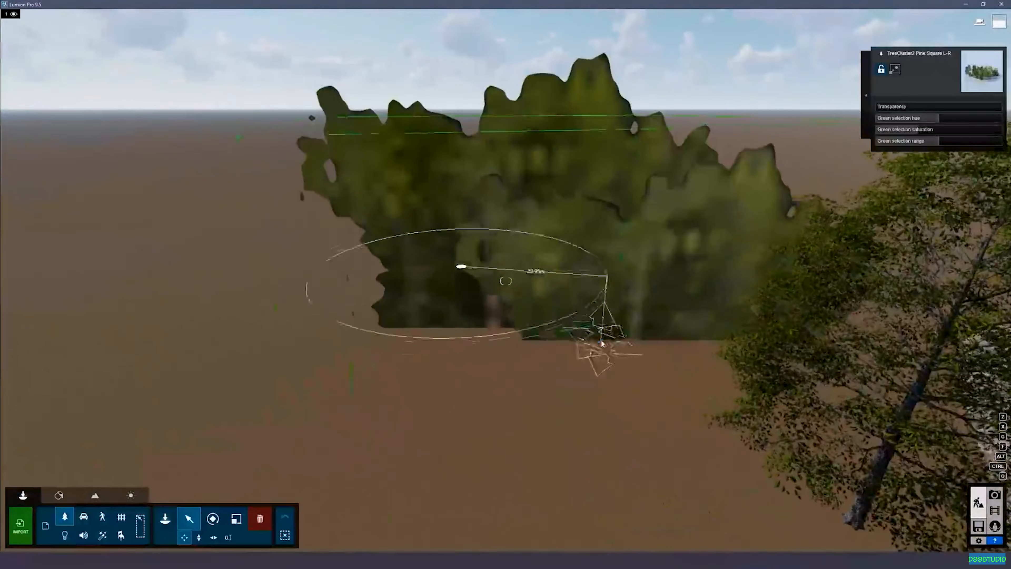
{"action": "key", "text": "w"}
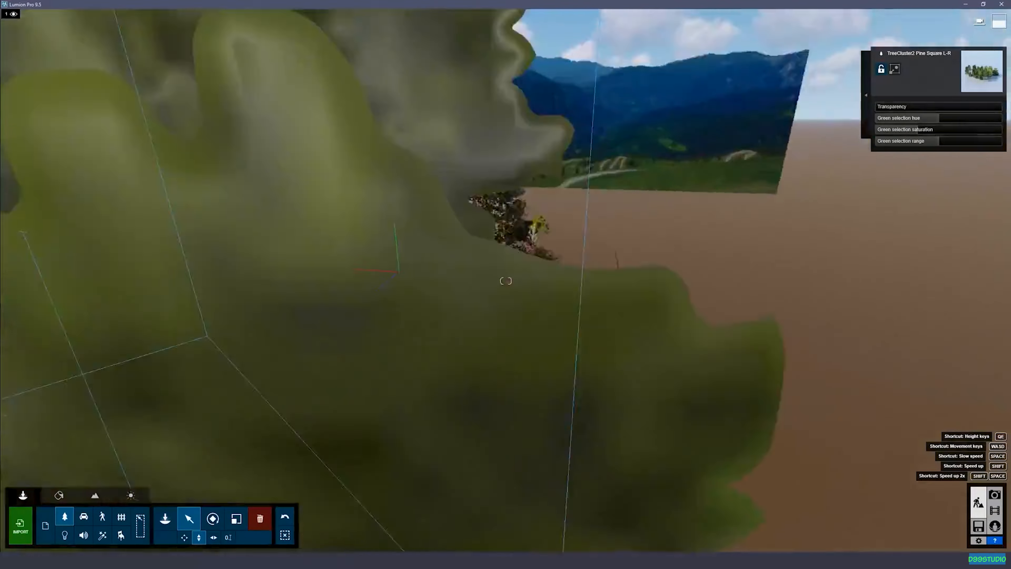
{"action": "key", "text": "s"}
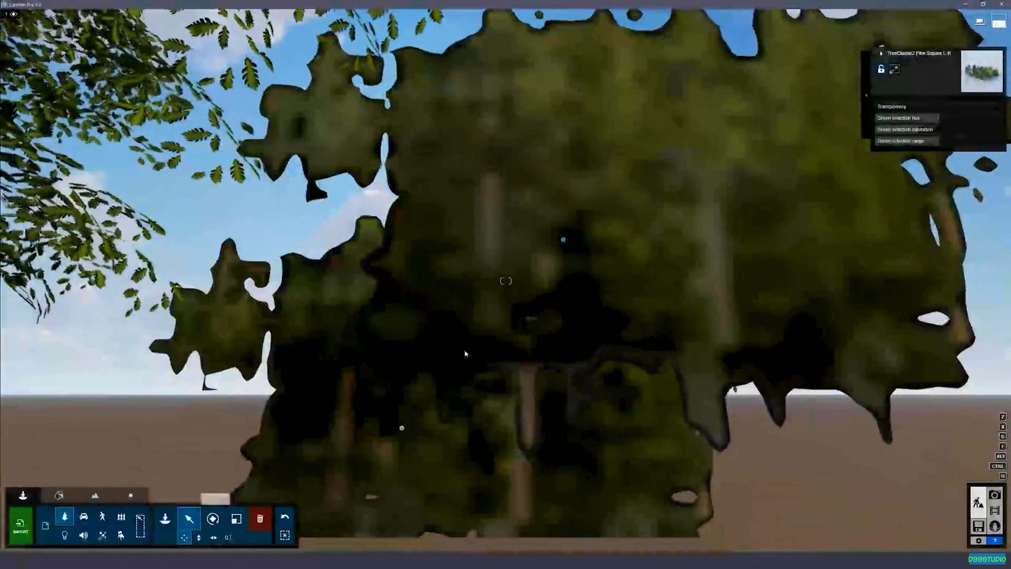
{"action": "left_click", "coordinate": [185, 538]}
{"action": "key", "text": "s"}
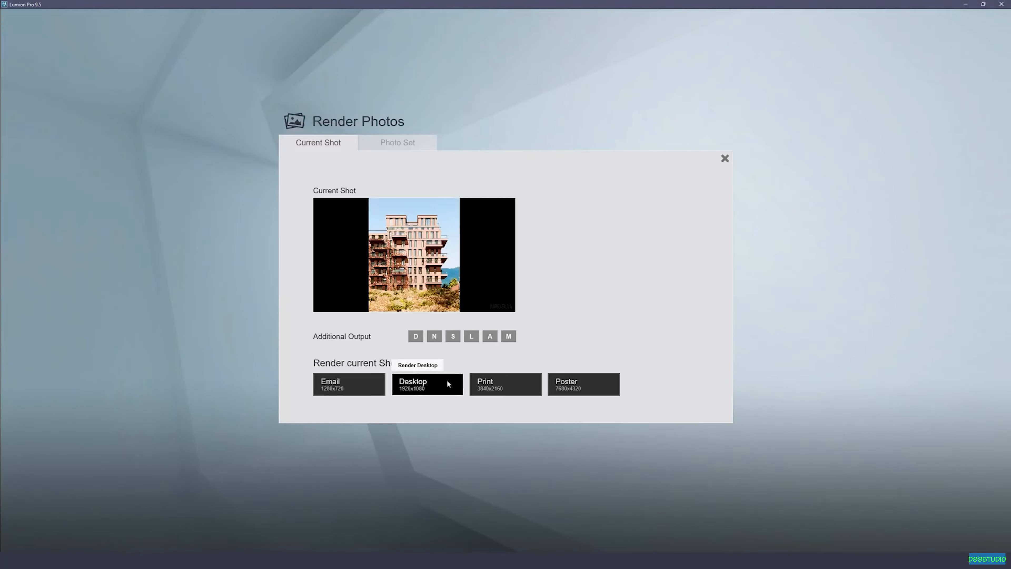
- Start rendering the current shot at the Desktop size, 1920x1080
{"action": "left_click", "coordinate": [448, 384]}
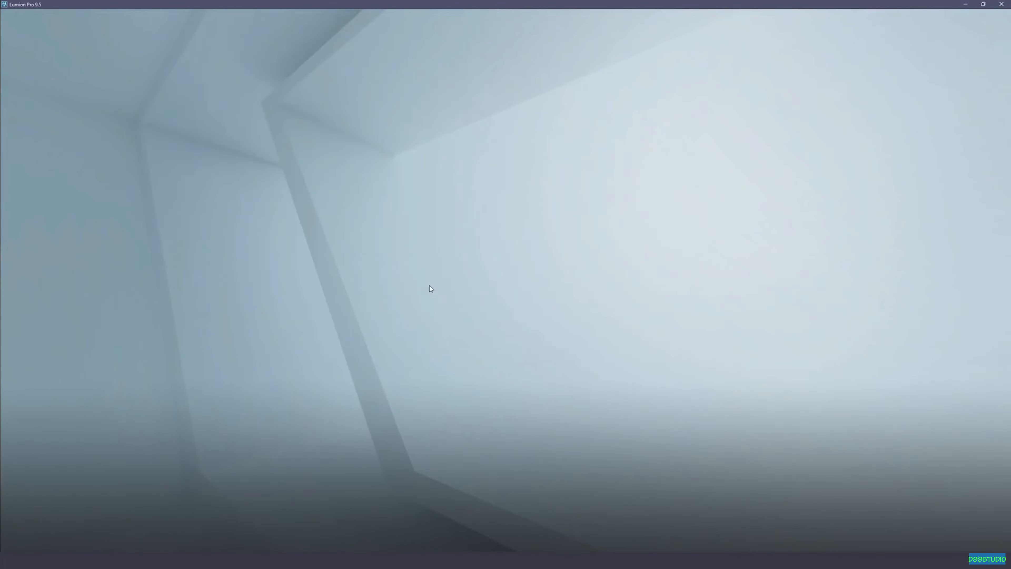